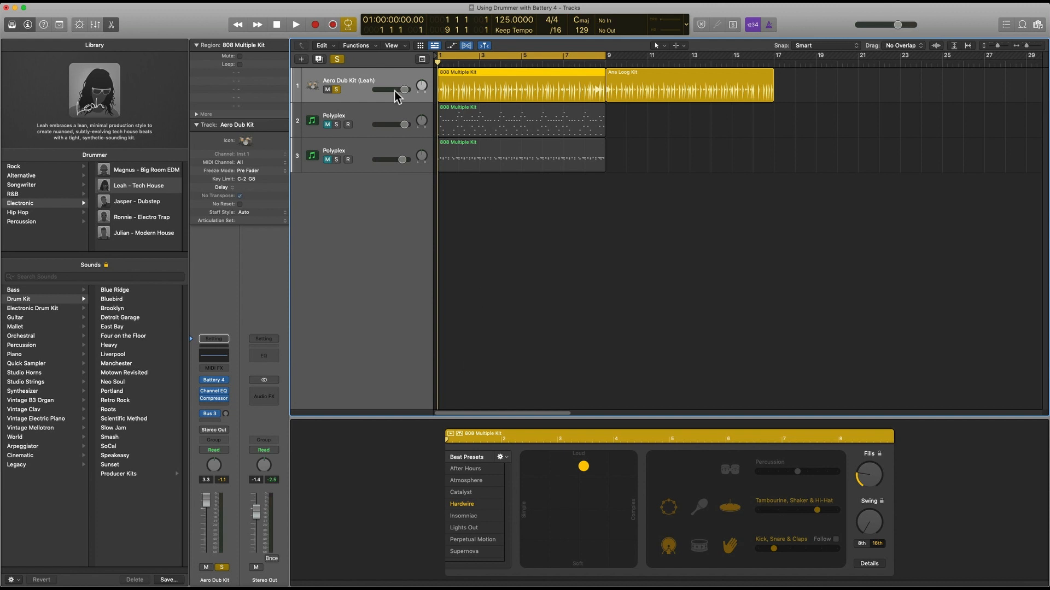
# - Open the Battery 4 instrument on the Aero Dub Kit track and audition the first Drummer region with its kit
pyautogui.click(214, 381)
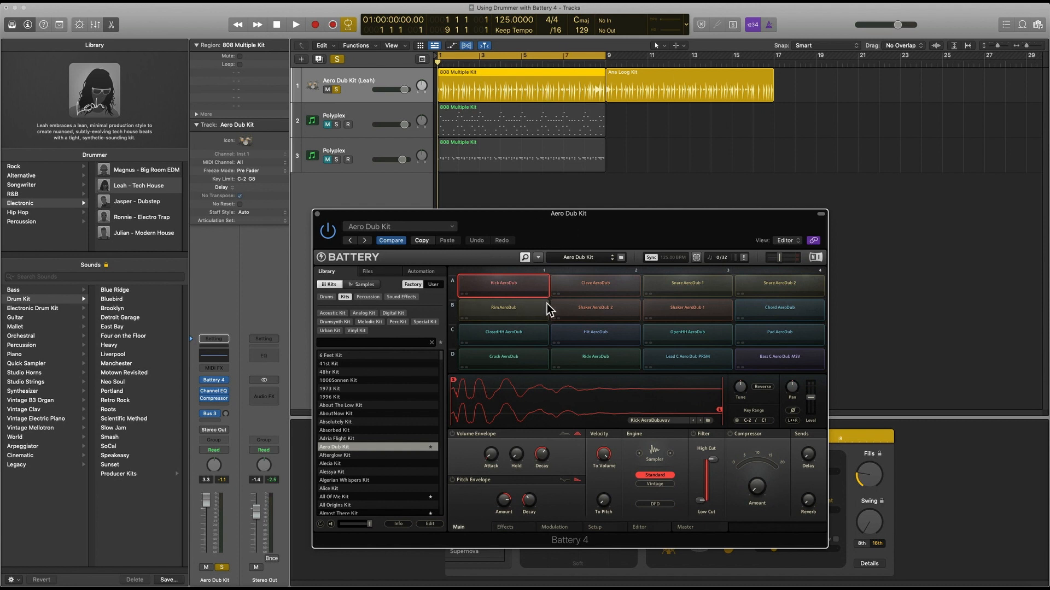
pyautogui.press('space')
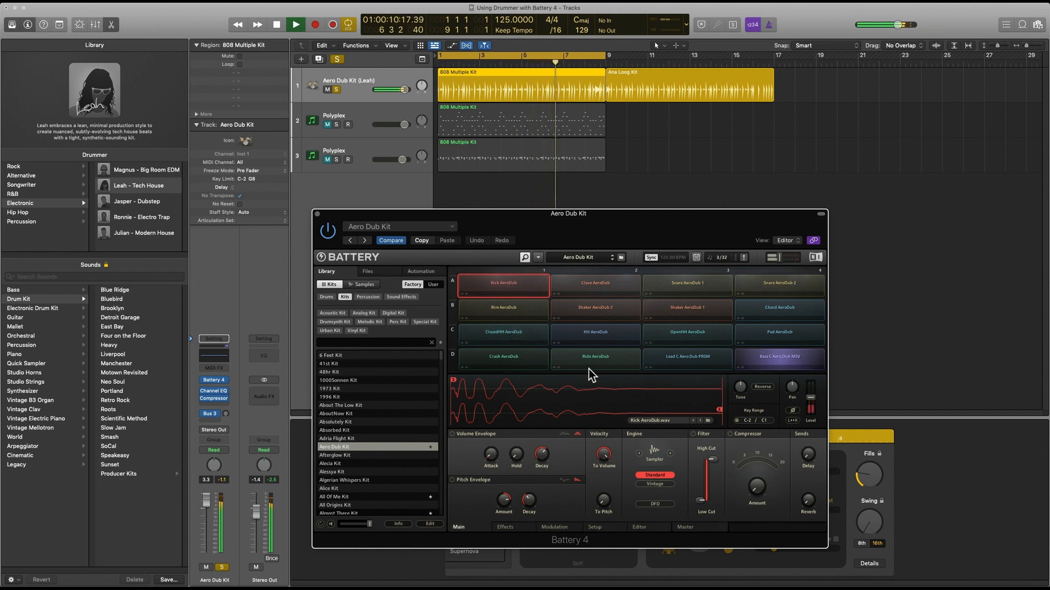
pyautogui.click(278, 25)
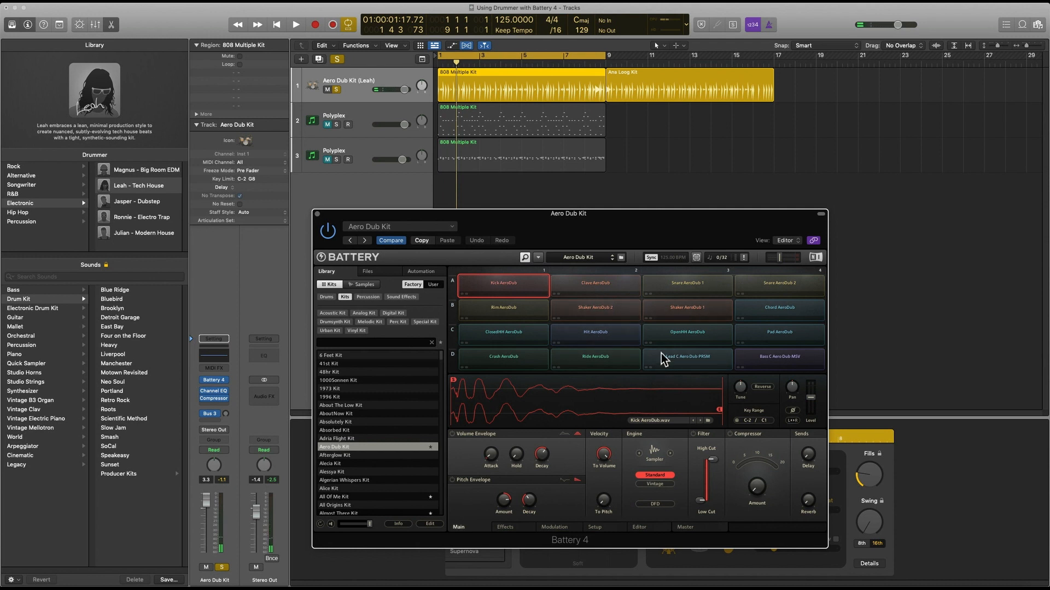
pyautogui.moveTo(690, 226)
pyautogui.mouseDown()
pyautogui.moveTo(683, 238)
pyautogui.moveTo(692, 234)
pyautogui.mouseUp()
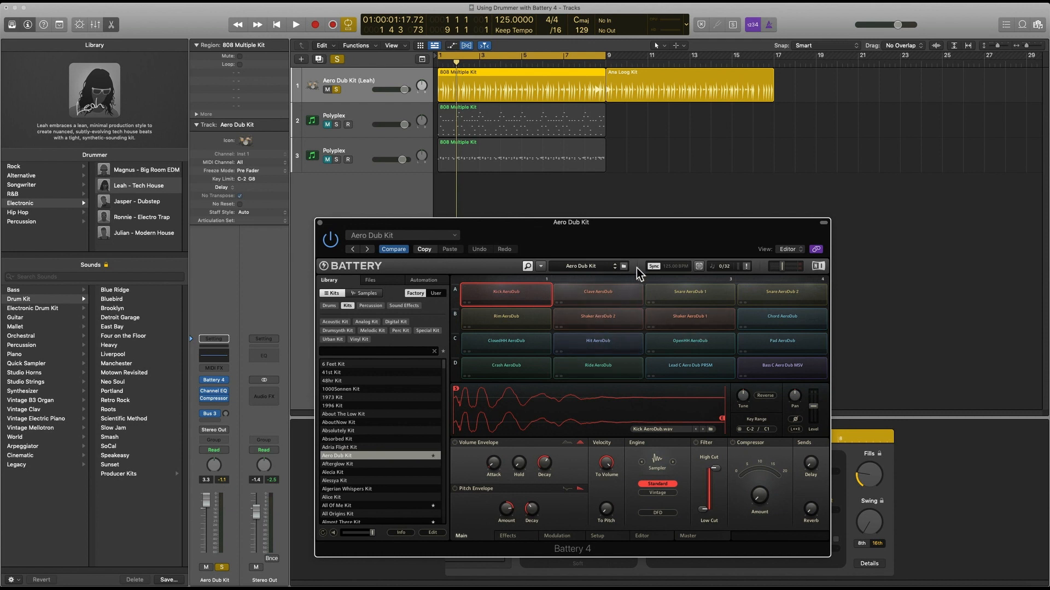
pyautogui.moveTo(659, 233); pyautogui.dragTo(668, 233)
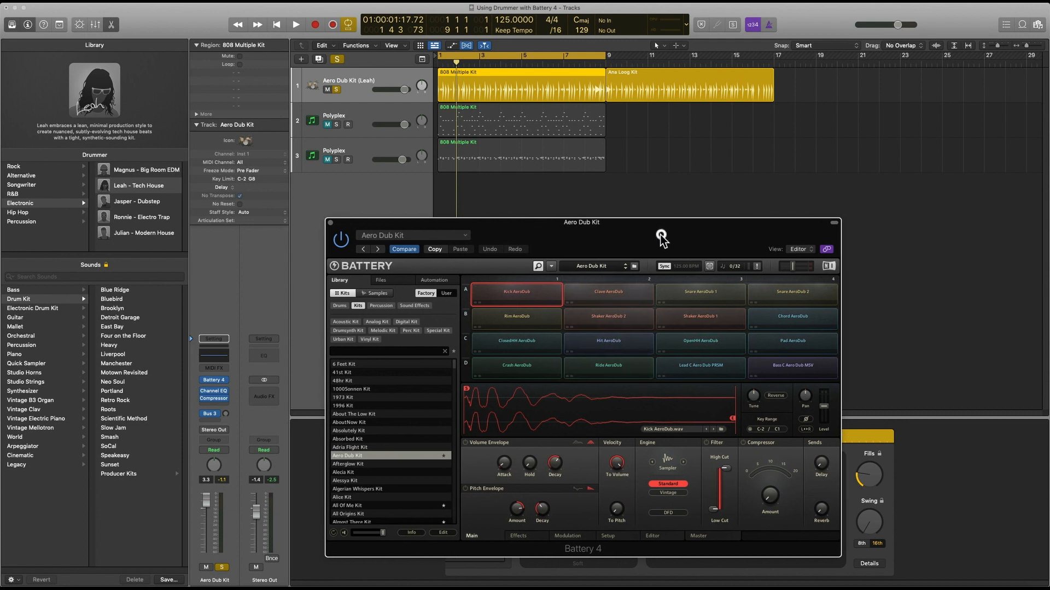
# - Examine the kick cell's sample replacement options, then browse Battery's factory samples, files and kits
pyautogui.rightClick(540, 297)
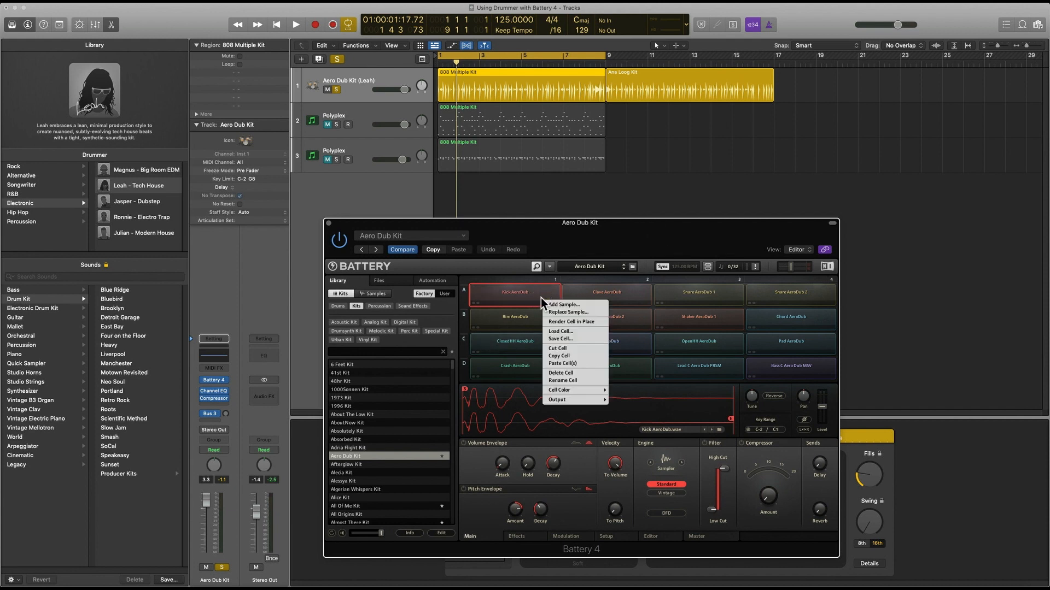
pyautogui.click(552, 312)
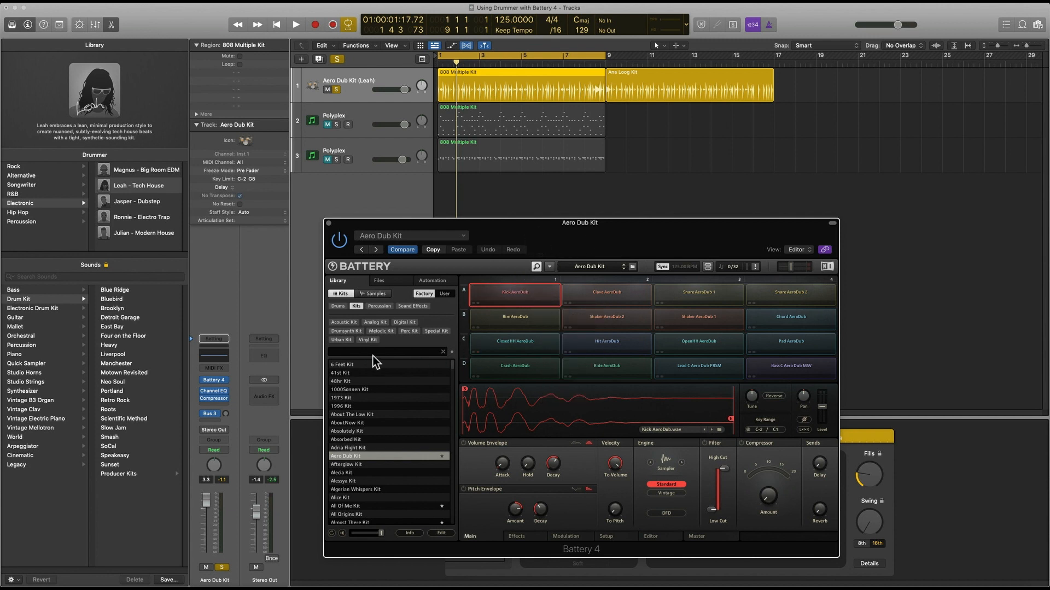
pyautogui.click(375, 294)
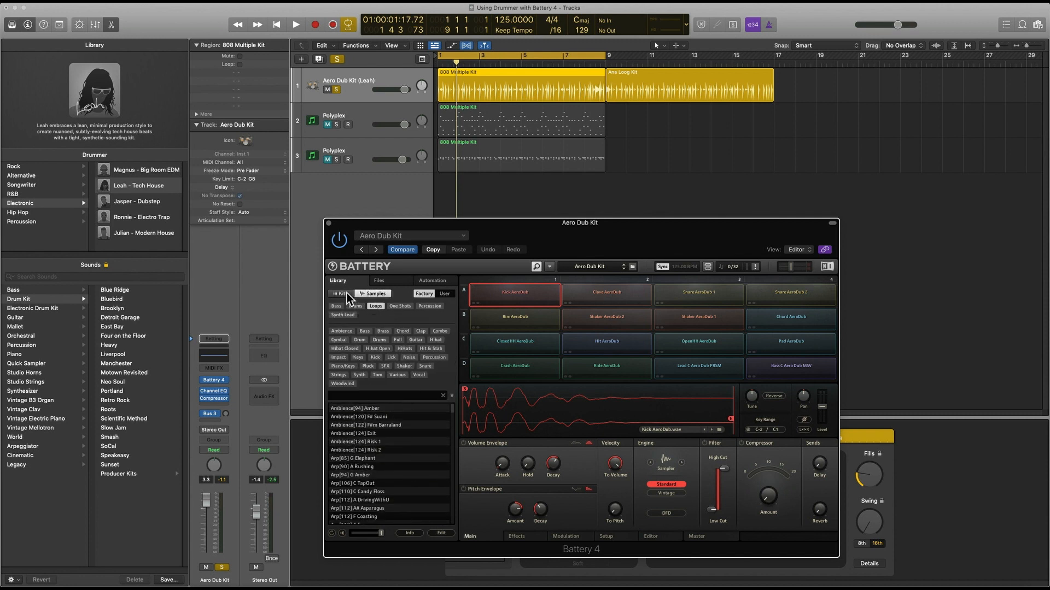
pyautogui.click(397, 281)
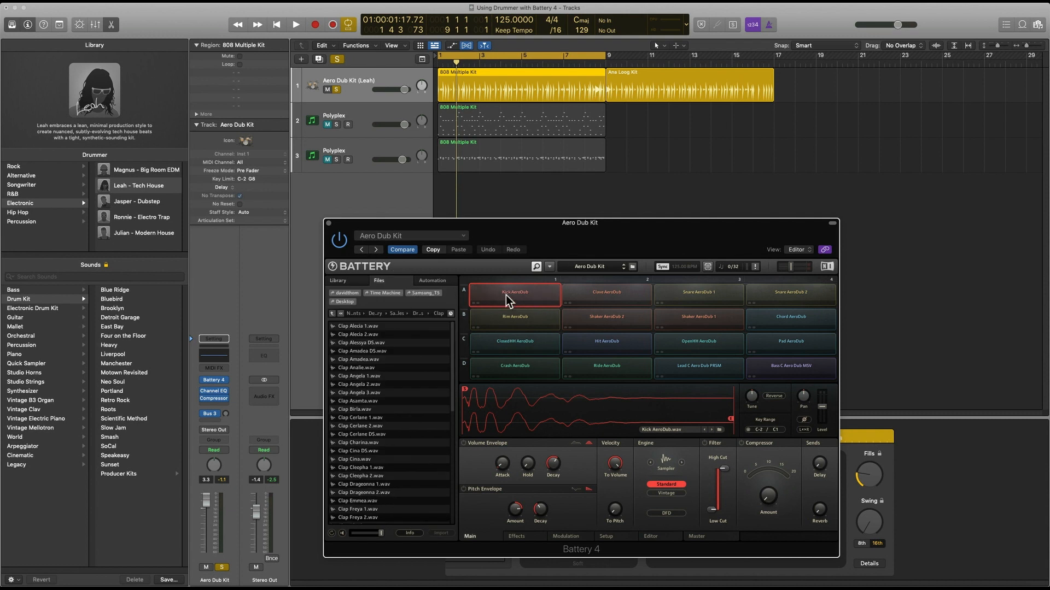
pyautogui.click(339, 281)
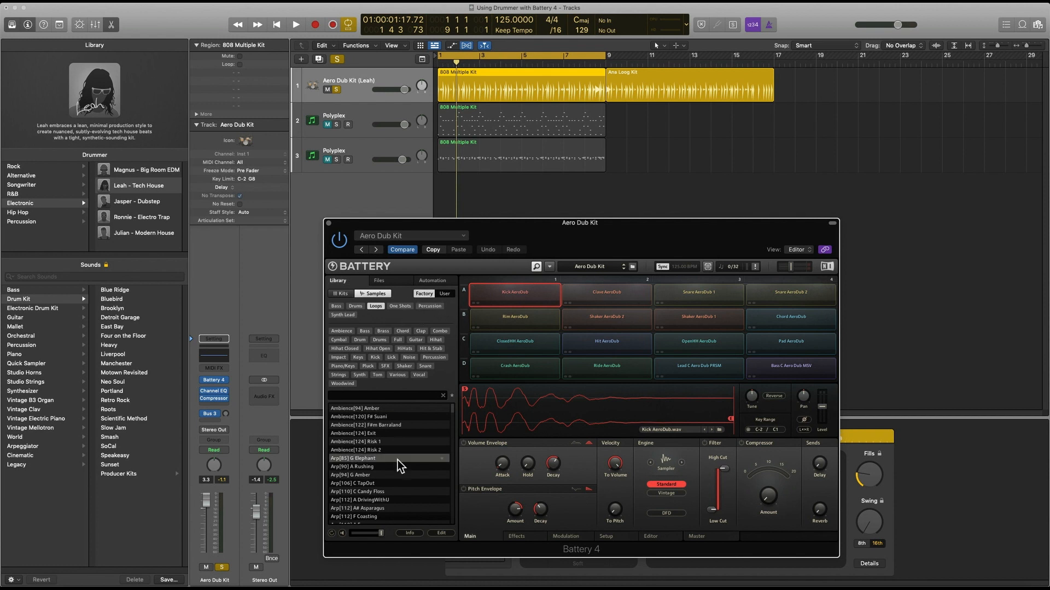
pyautogui.click(342, 294)
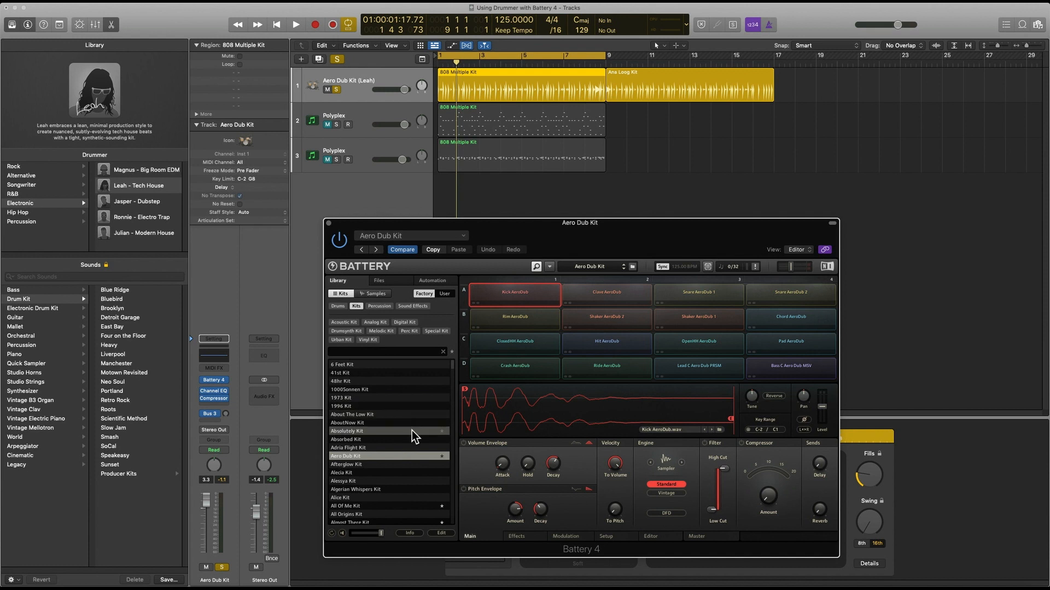
pyautogui.scroll(-6, 412, 431)
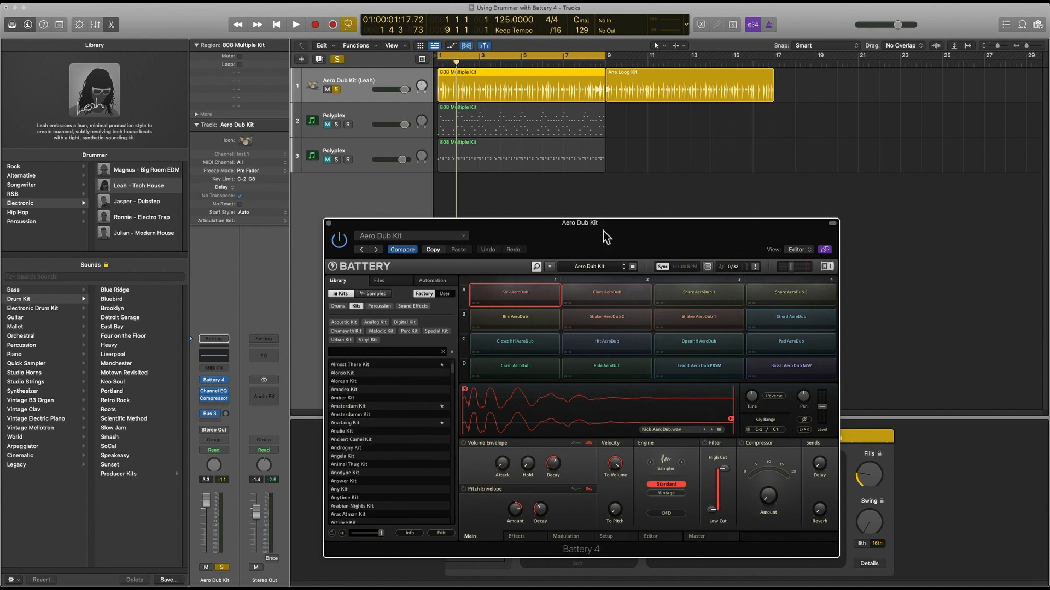
# - Add a Drummer region at bar 17 after the Ana Loog Kit region and close the Battery 4 window
pyautogui.moveTo(602, 231); pyautogui.dragTo(377, 118)
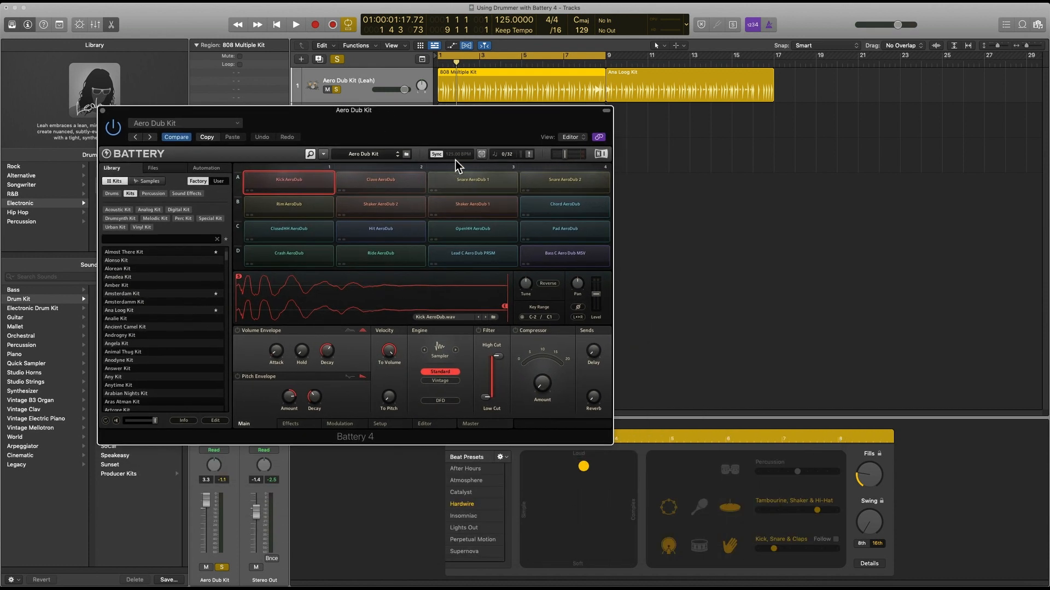
pyautogui.moveTo(443, 132); pyautogui.dragTo(369, 187)
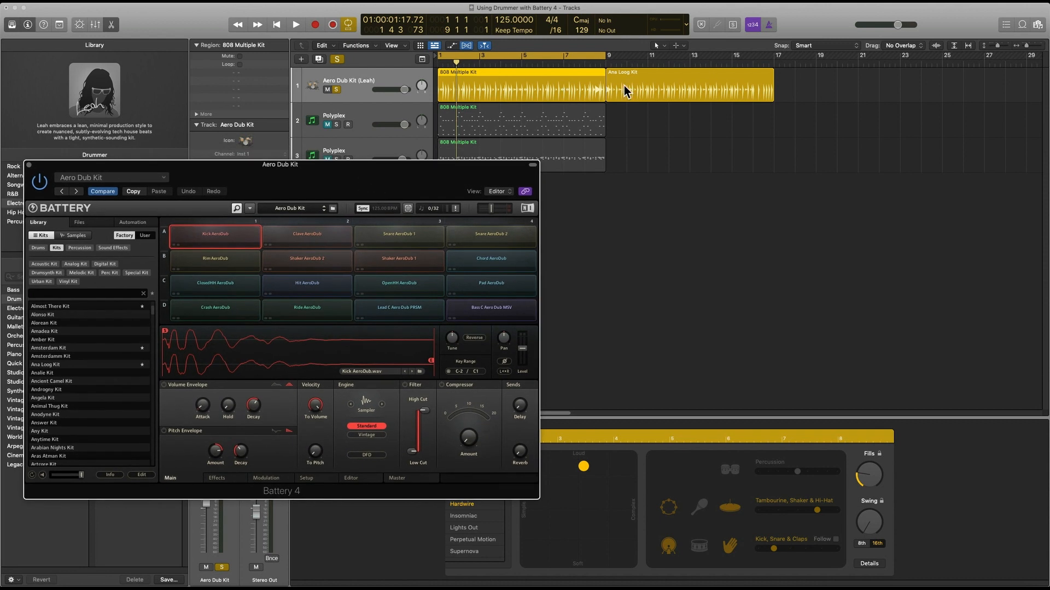
pyautogui.click(779, 87)
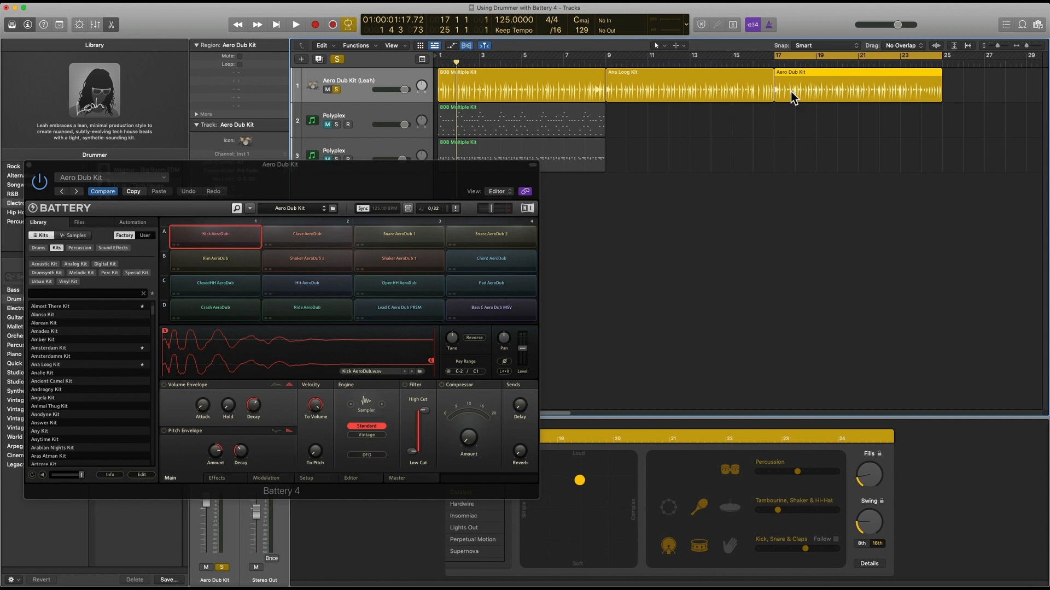
pyautogui.click(316, 185)
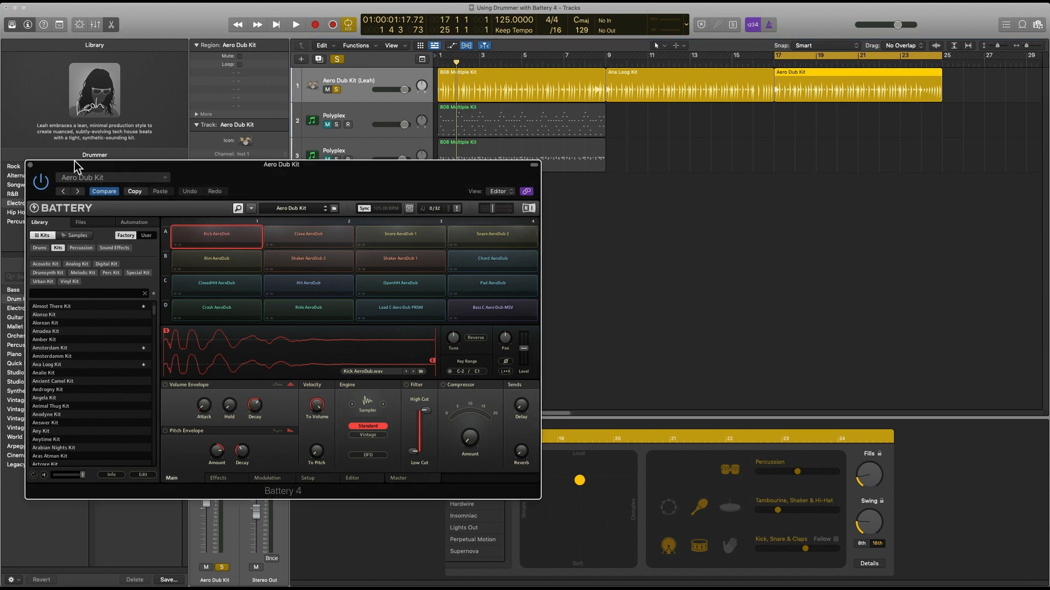
pyautogui.click(31, 166)
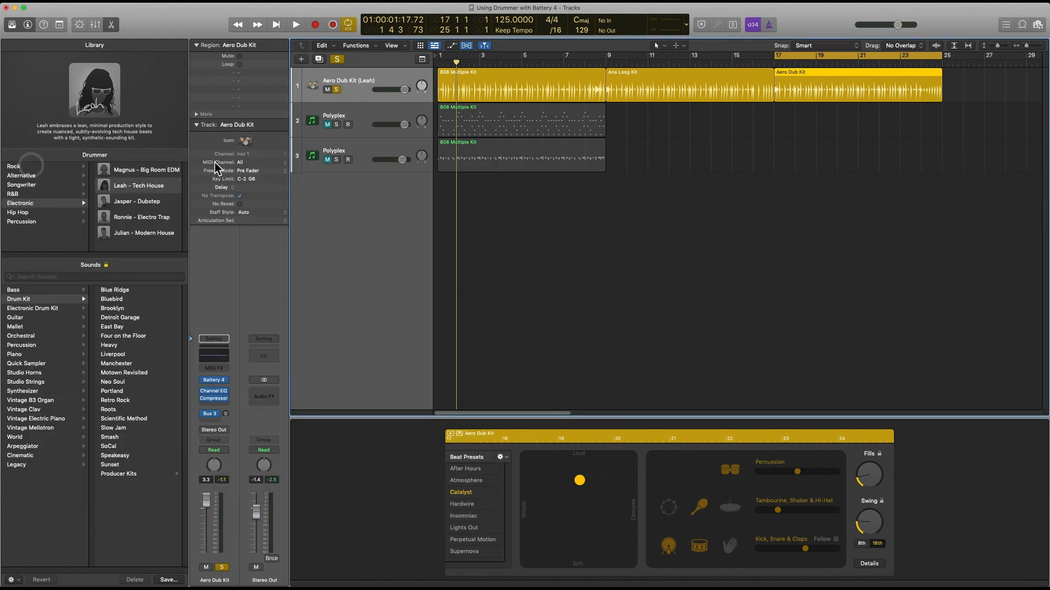
# - Compare the beat presets of the Drummer regions and set the region at bar 17 to Insomniac
pyautogui.click(665, 74)
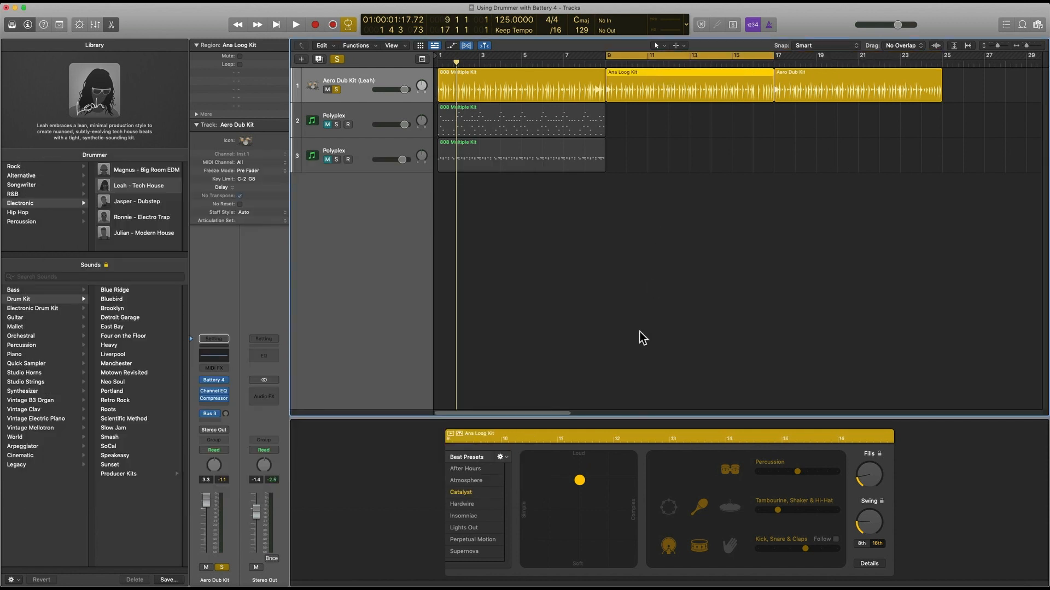
pyautogui.click(506, 74)
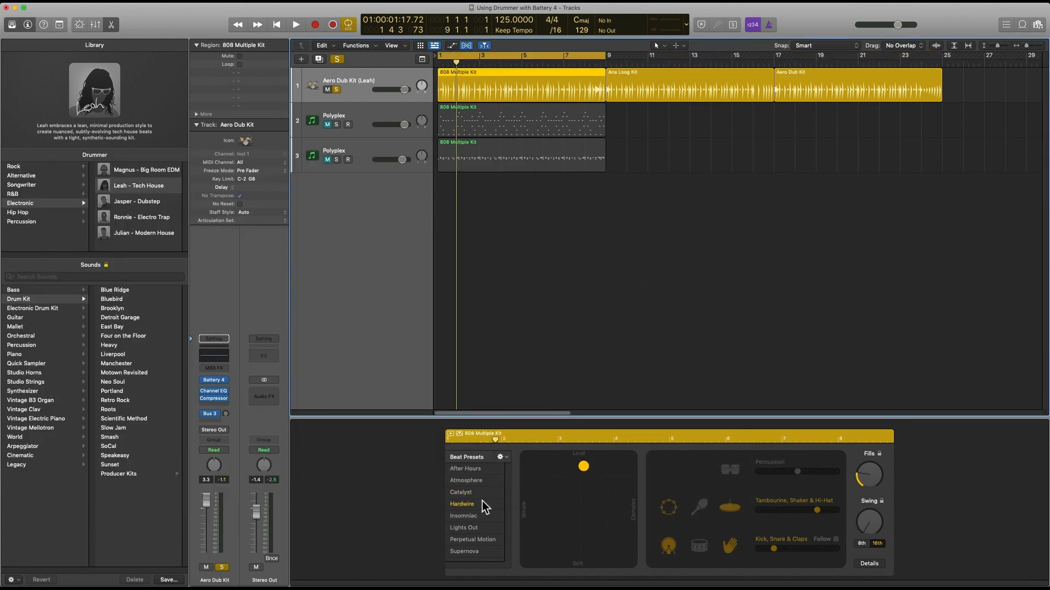
pyautogui.click(674, 71)
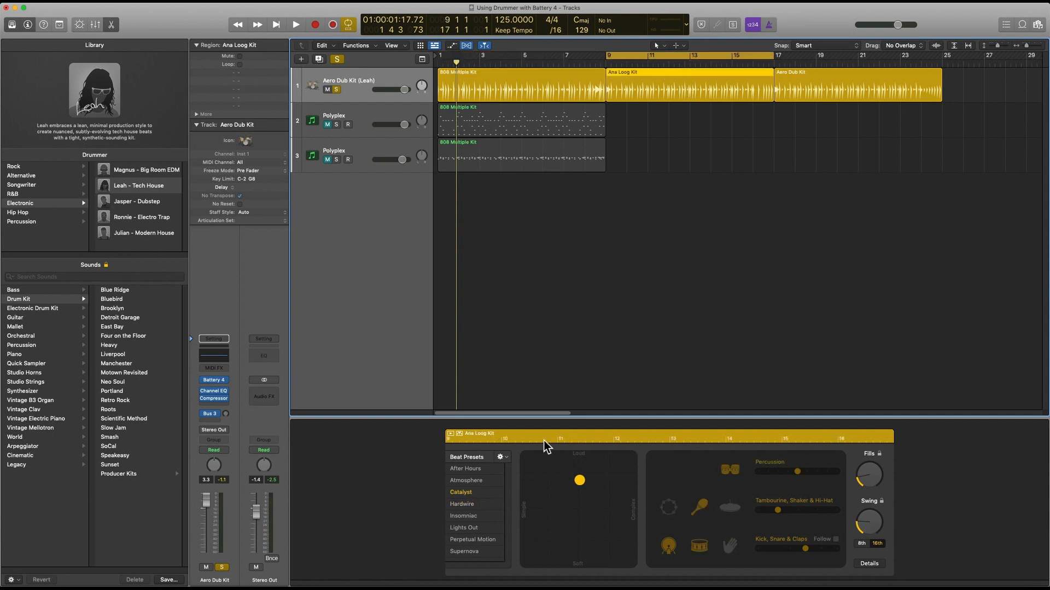
pyautogui.click(838, 73)
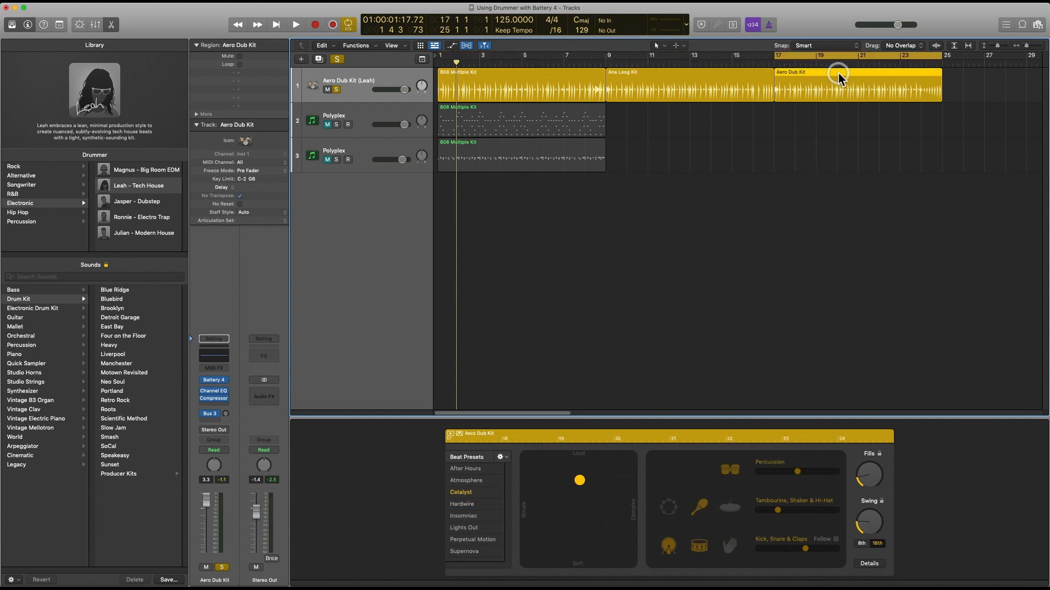
pyautogui.click(479, 518)
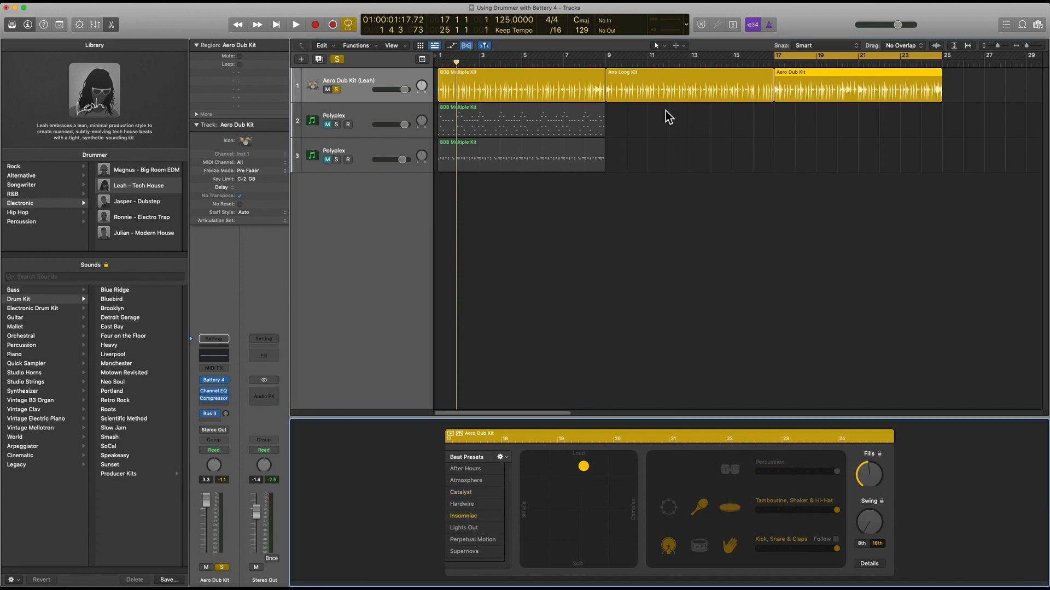
# - Start playback of the Ana Loog Kit region and lower its Percussion complexity by two increments
pyautogui.click(665, 76)
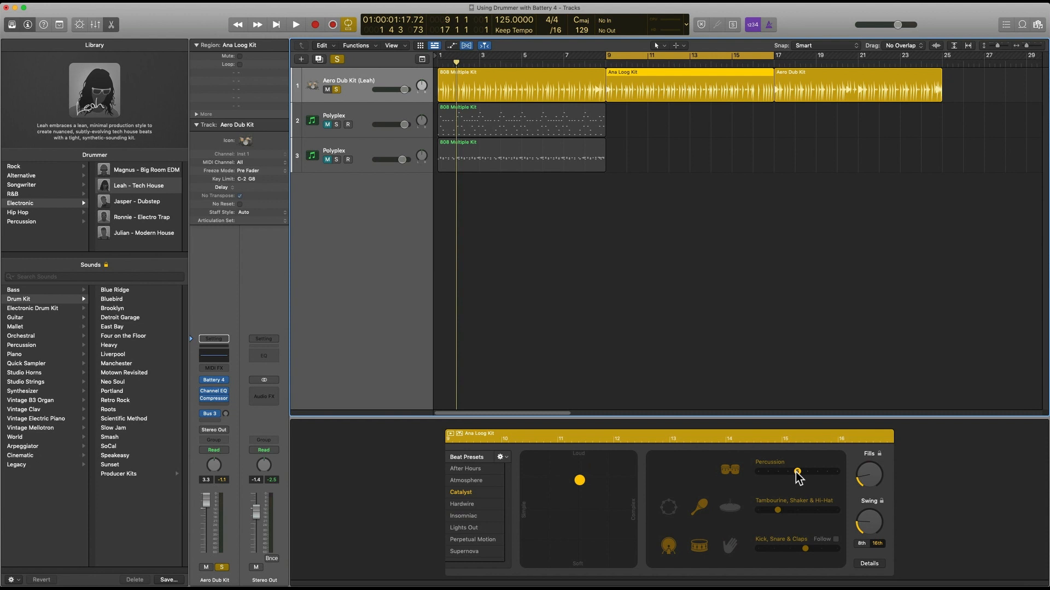
pyautogui.moveTo(797, 471); pyautogui.dragTo(787, 472)
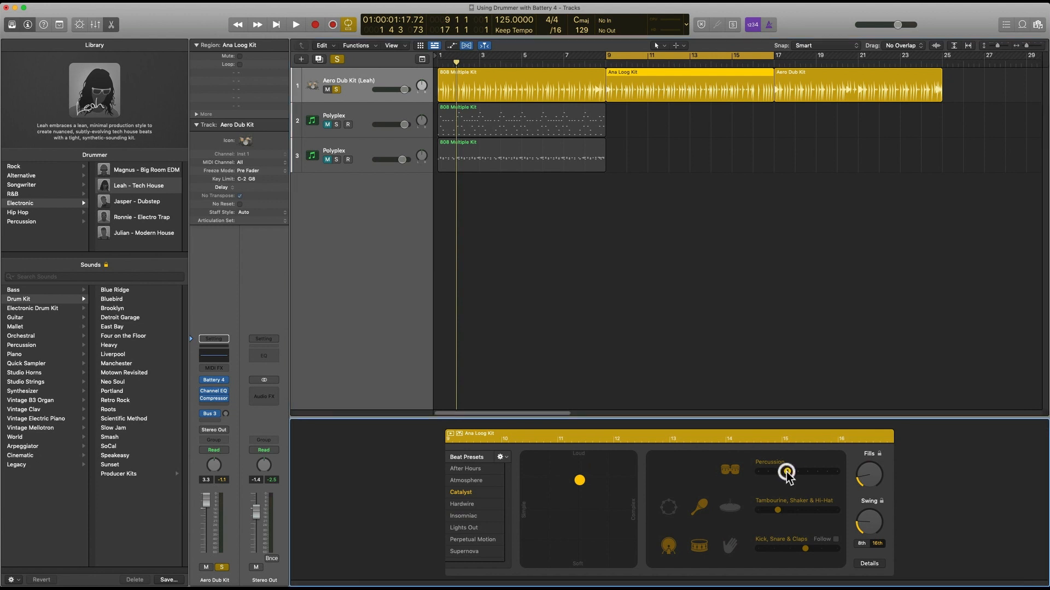
pyautogui.press('space')
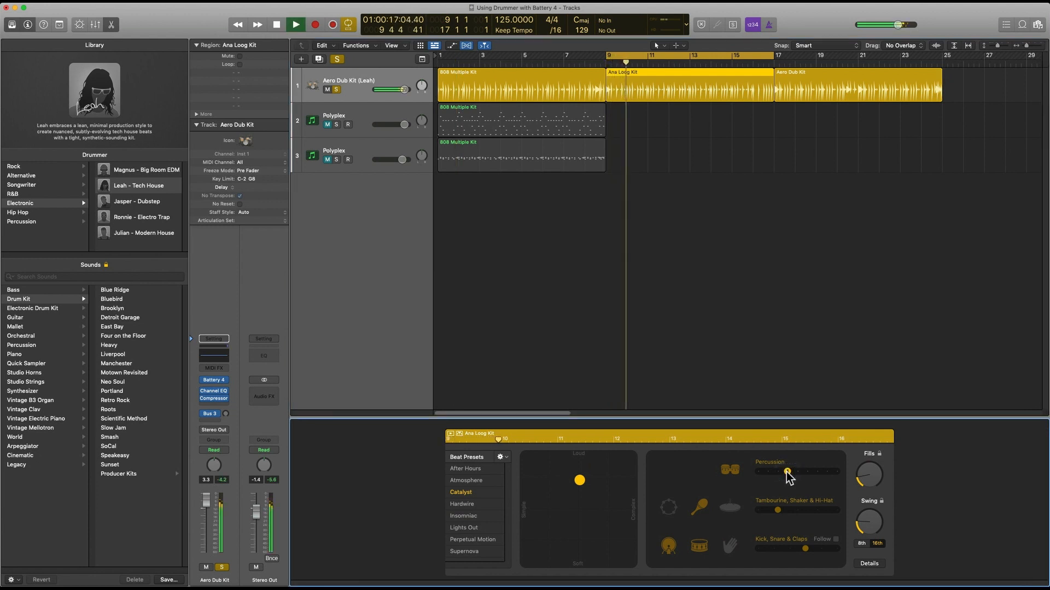
pyautogui.moveTo(787, 472); pyautogui.dragTo(778, 472)
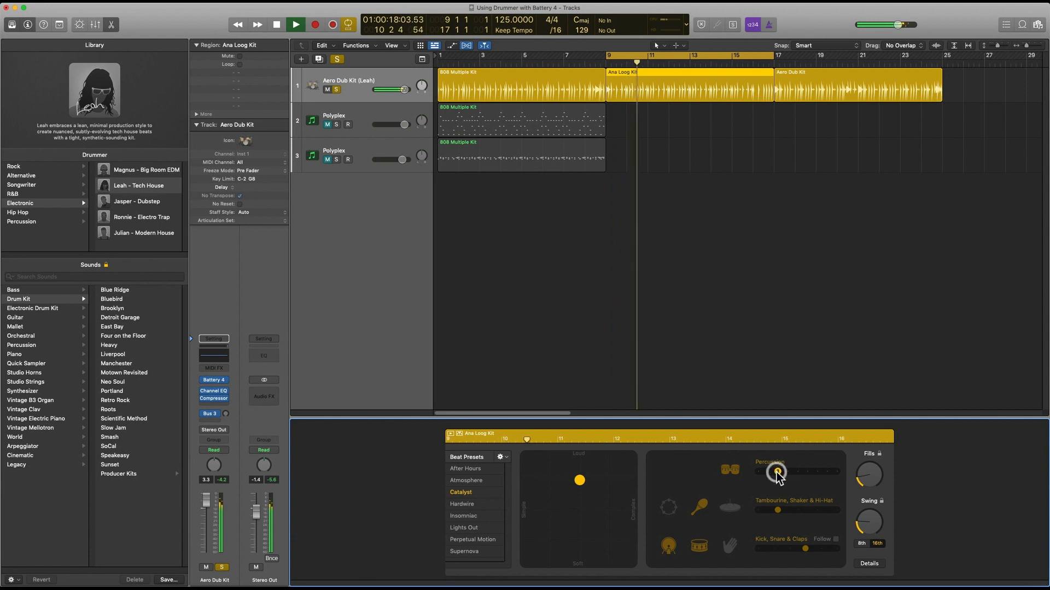
# - Switch the Ana Loog Kit region's shaker off and its hi-hat and claps on while listening, then stop playback
pyautogui.click(732, 509)
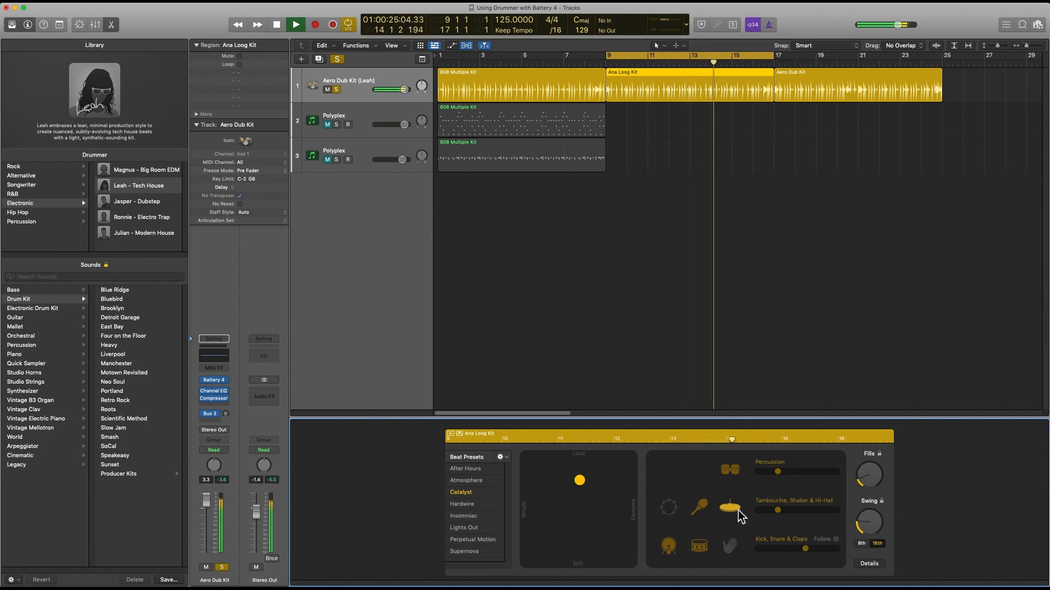
pyautogui.click(702, 510)
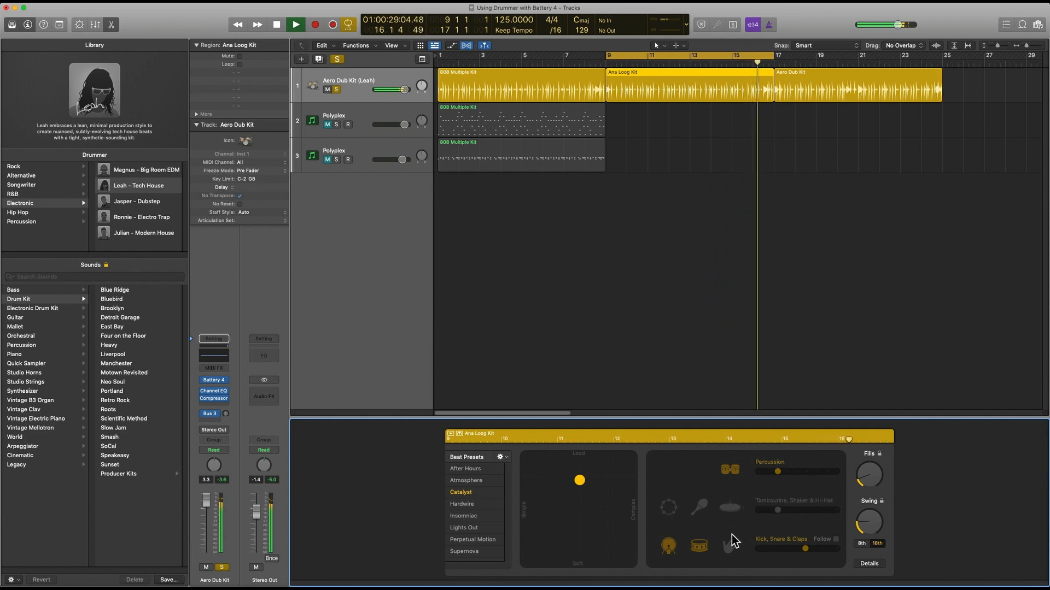
pyautogui.click(730, 546)
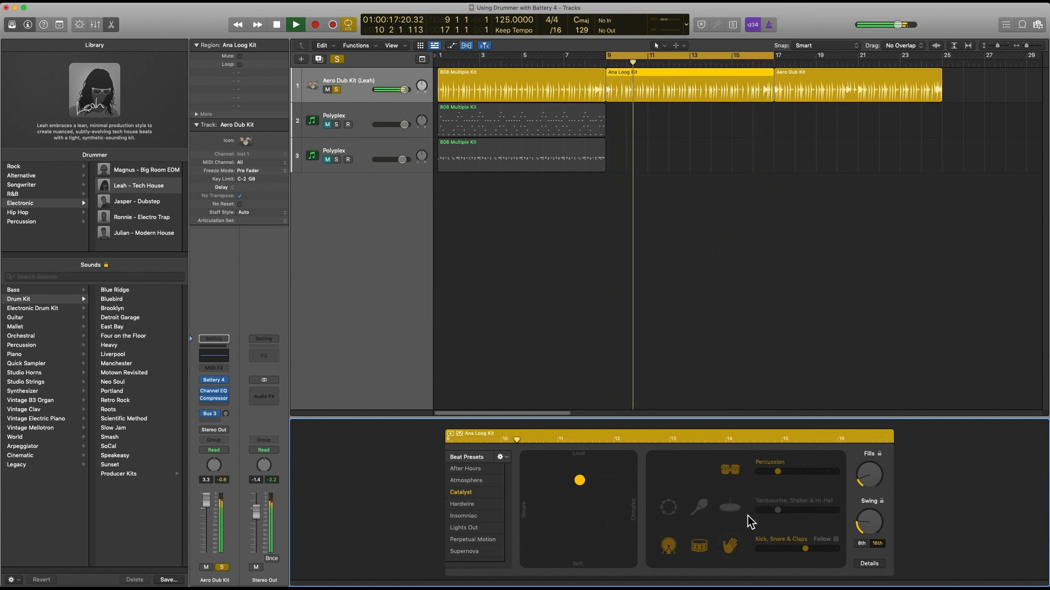
pyautogui.click(730, 507)
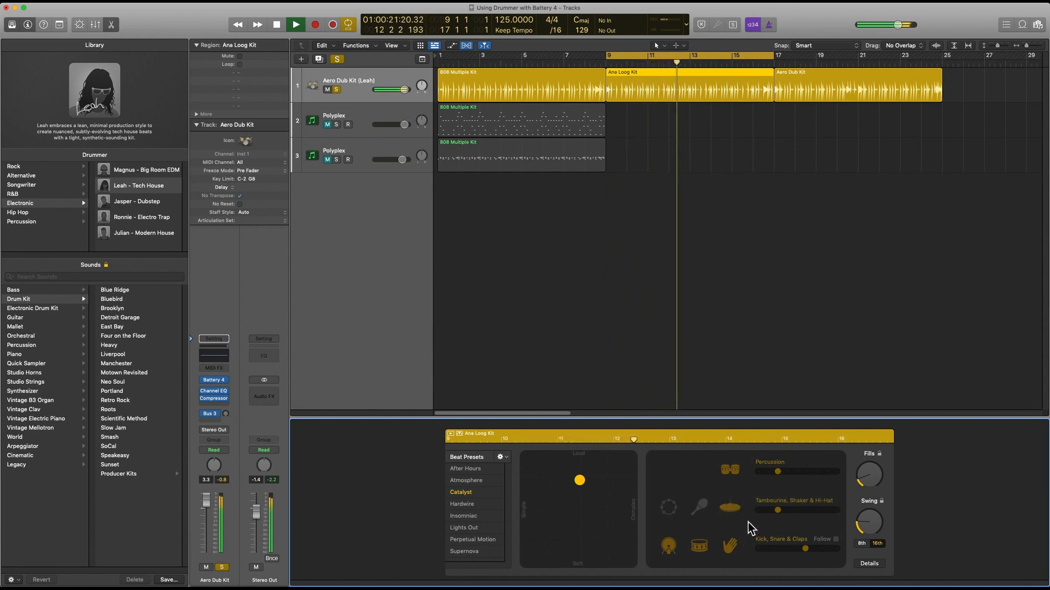
pyautogui.press('space')
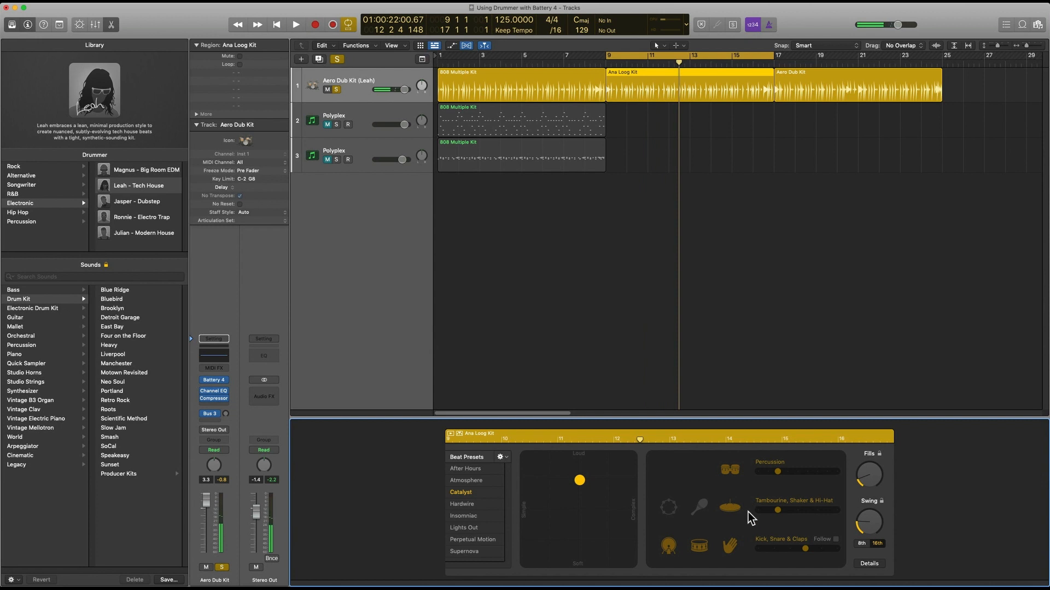
# - Reopen the Battery 4 instrument of the Aero Dub Kit track and place its window clear of the track lanes
pyautogui.click(215, 382)
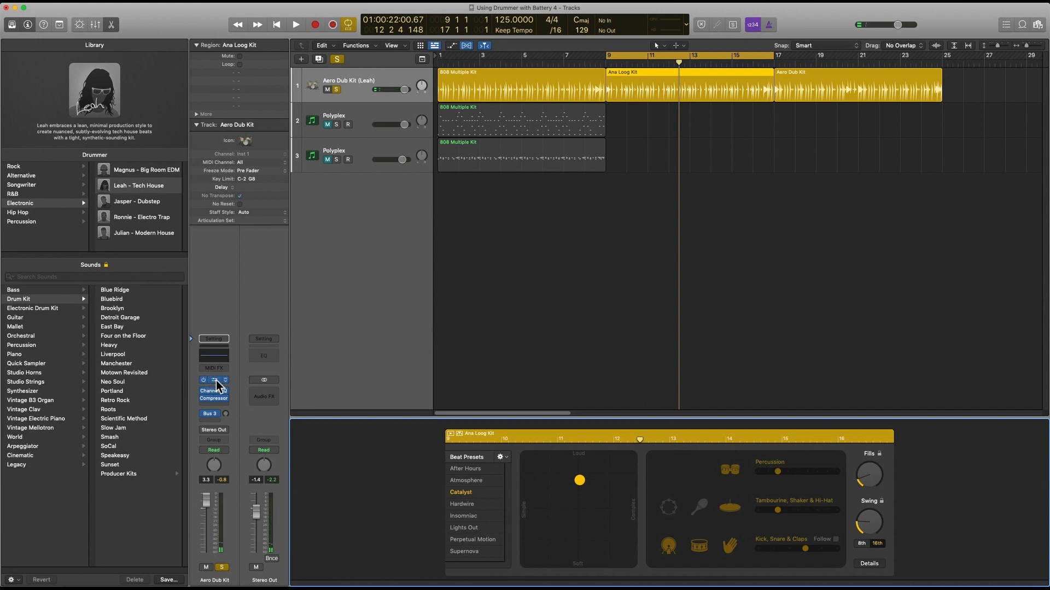
pyautogui.click(216, 383)
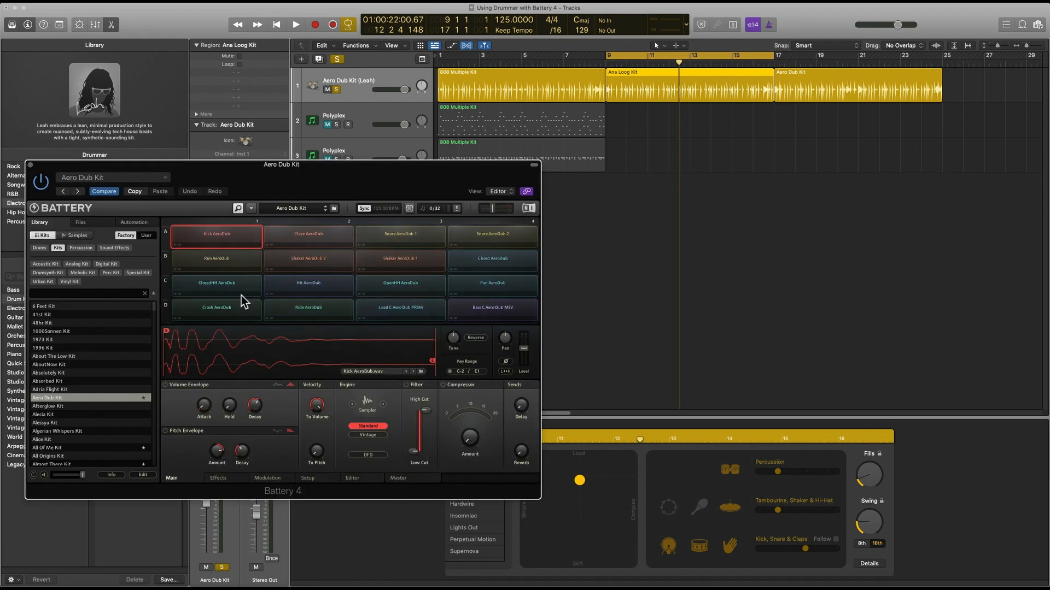
pyautogui.moveTo(310, 190); pyautogui.dragTo(297, 173)
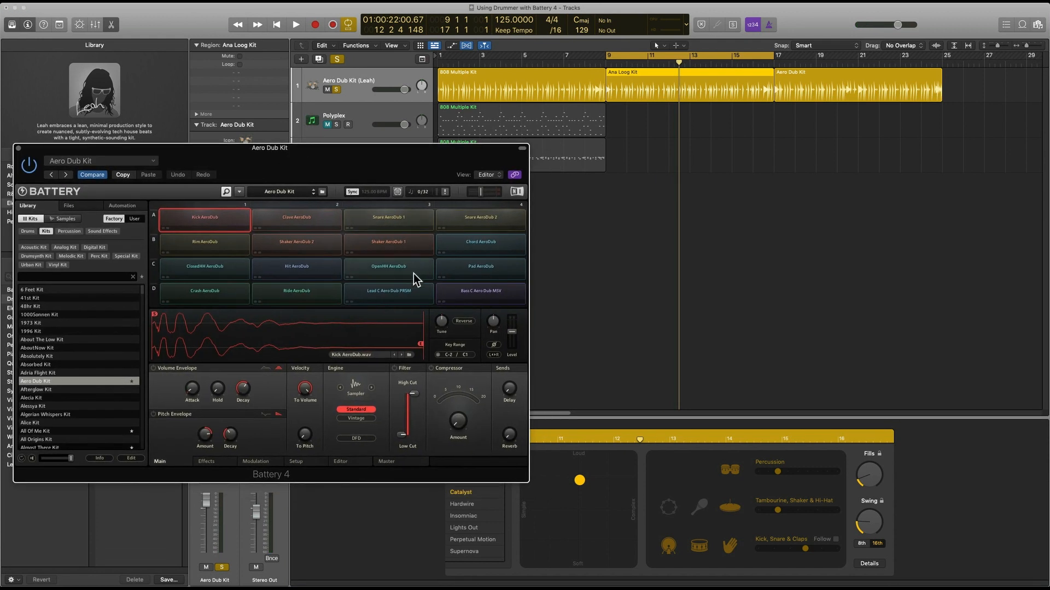
pyautogui.moveTo(423, 186); pyautogui.dragTo(416, 209)
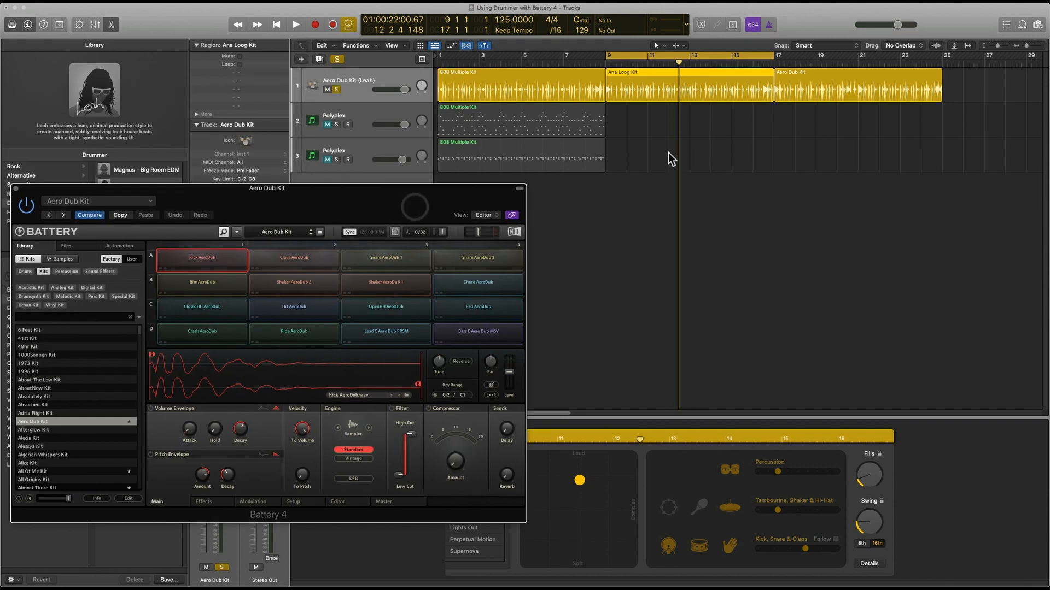
# - Play the Aero Dub Kit region at bar 17, switch its percussion on, and lower the Percussion complexity to about halfway
pyautogui.click(800, 70)
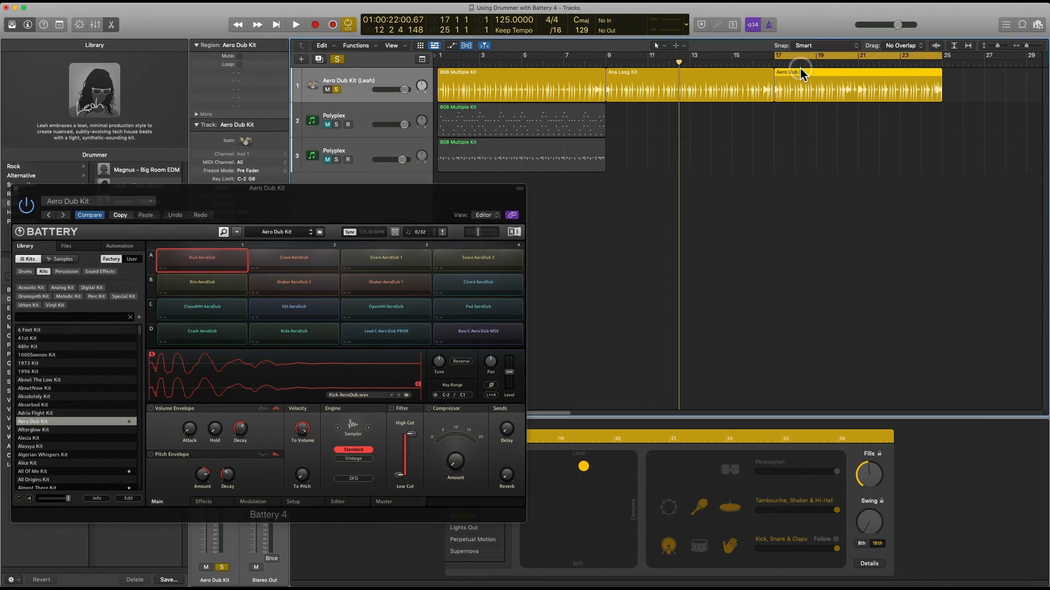
pyautogui.hotkey('shift', 'space')
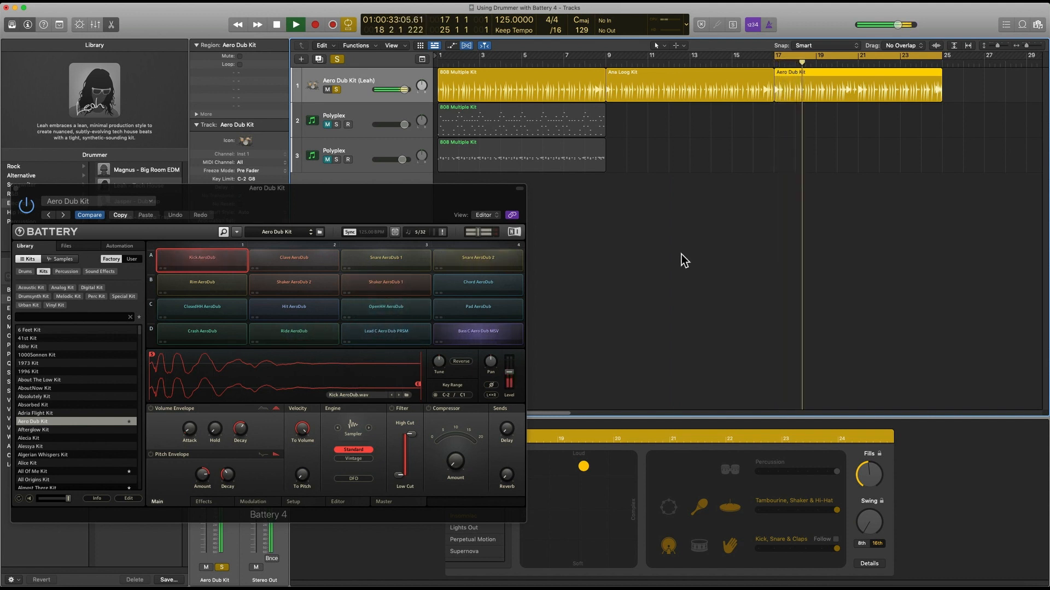
pyautogui.click(730, 471)
pyautogui.moveTo(836, 472); pyautogui.dragTo(797, 472)
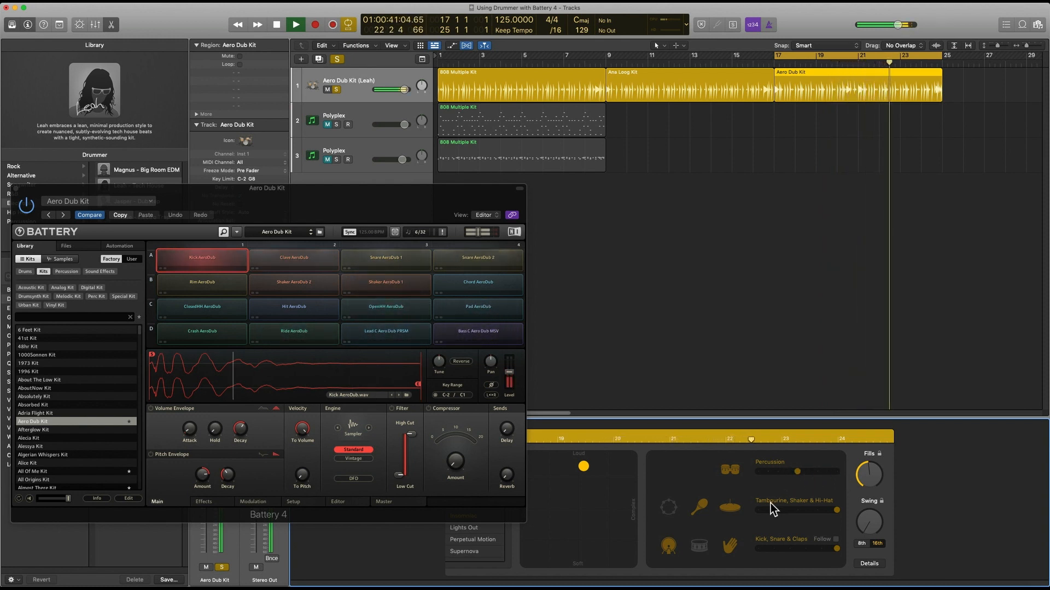
# - Reduce the region's fills and Tambourine, Shaker & Hi-Hat complexity, add some swing while listening, and stop playback
pyautogui.moveTo(864, 474); pyautogui.dragTo(851, 501)
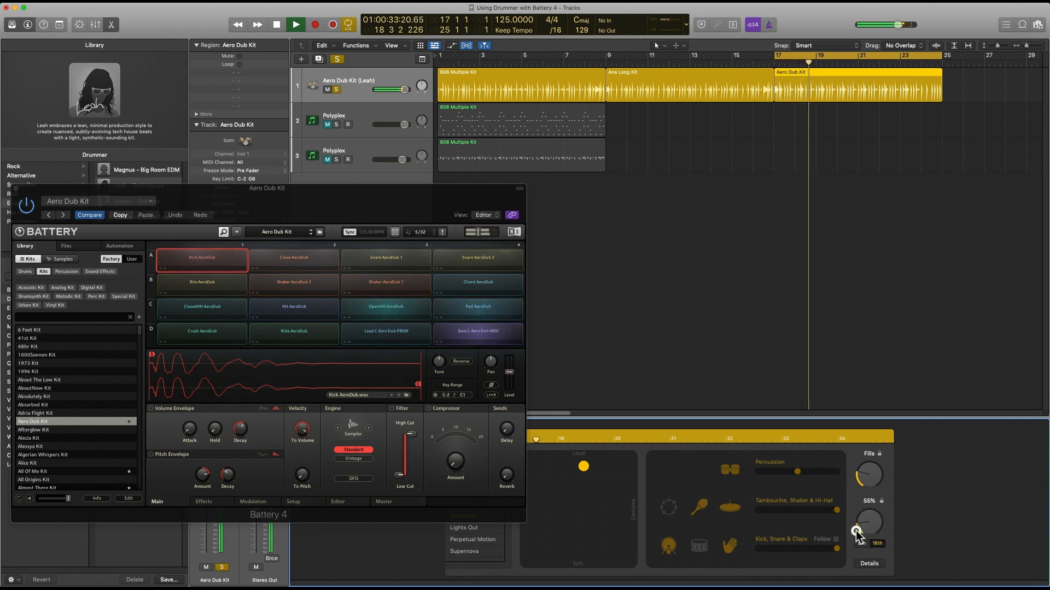
pyautogui.click(831, 511)
pyautogui.moveTo(830, 514); pyautogui.dragTo(818, 510)
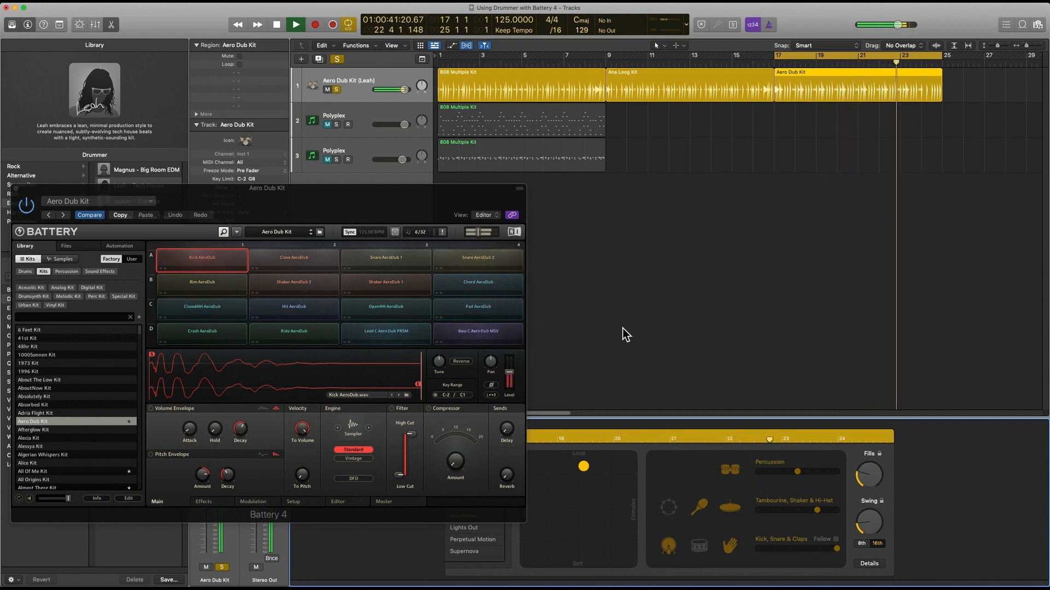
pyautogui.press('space')
# - Audition the Aero Dub Kit region while watching the Battery 4 cells, select the Lead C AeroDub PRSM cell, and close the plug-in window
pyautogui.moveTo(335, 198); pyautogui.dragTo(488, 197)
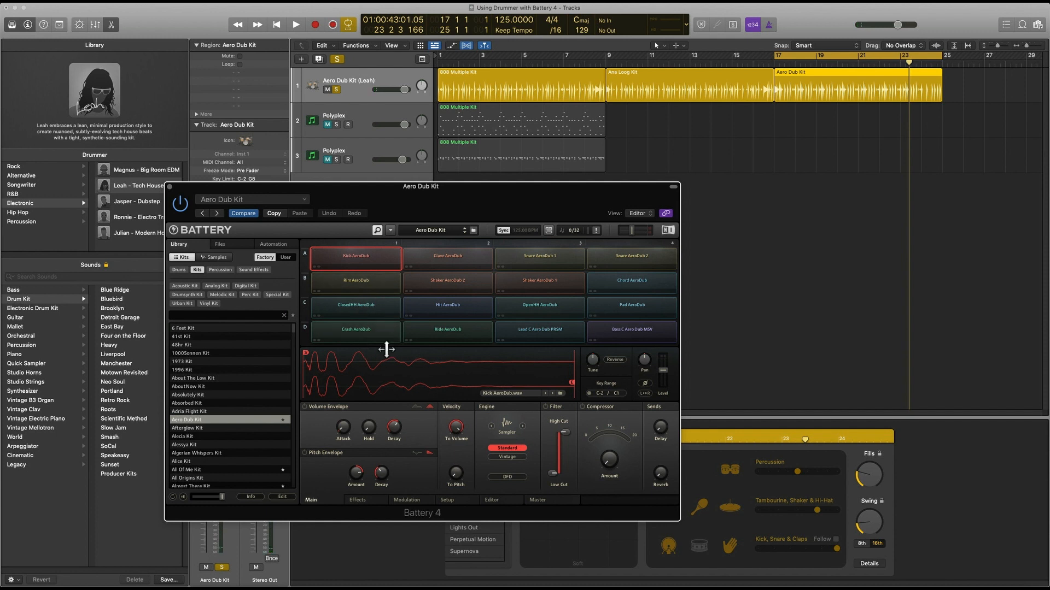
pyautogui.press('space')
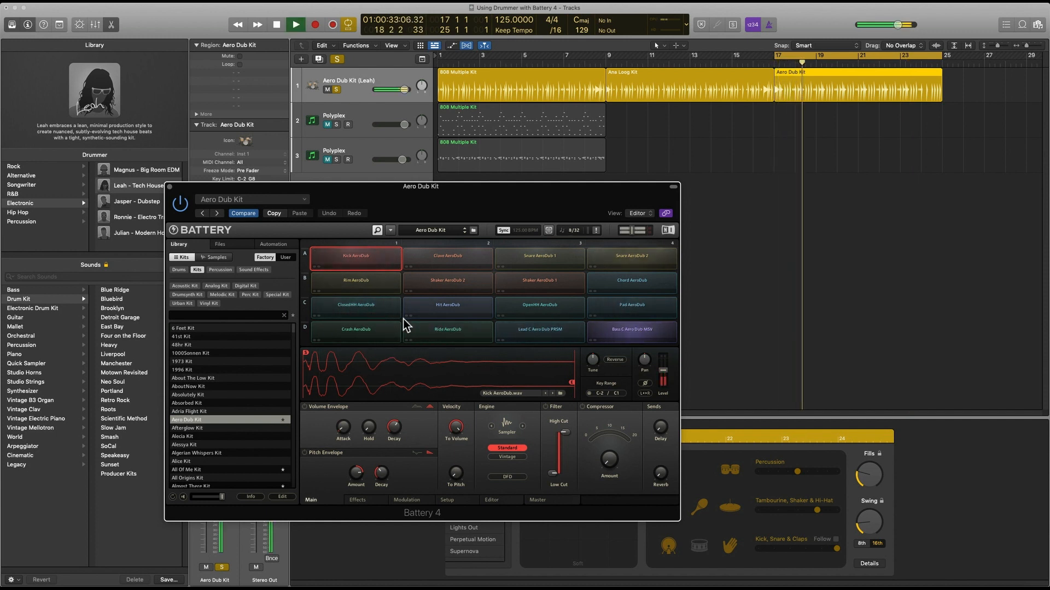
pyautogui.press('space')
pyautogui.click(506, 331)
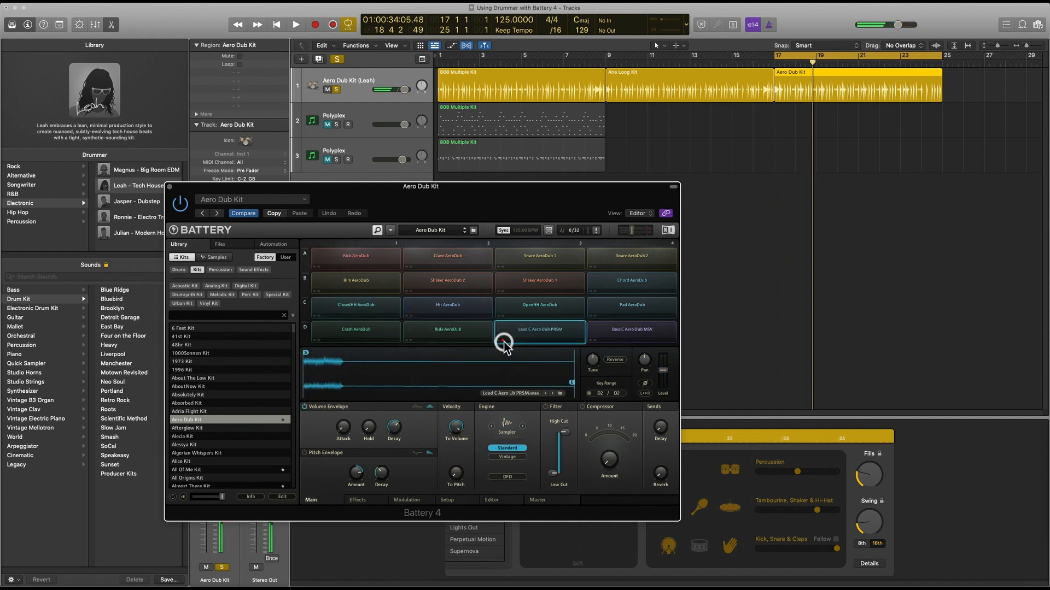
pyautogui.press('space')
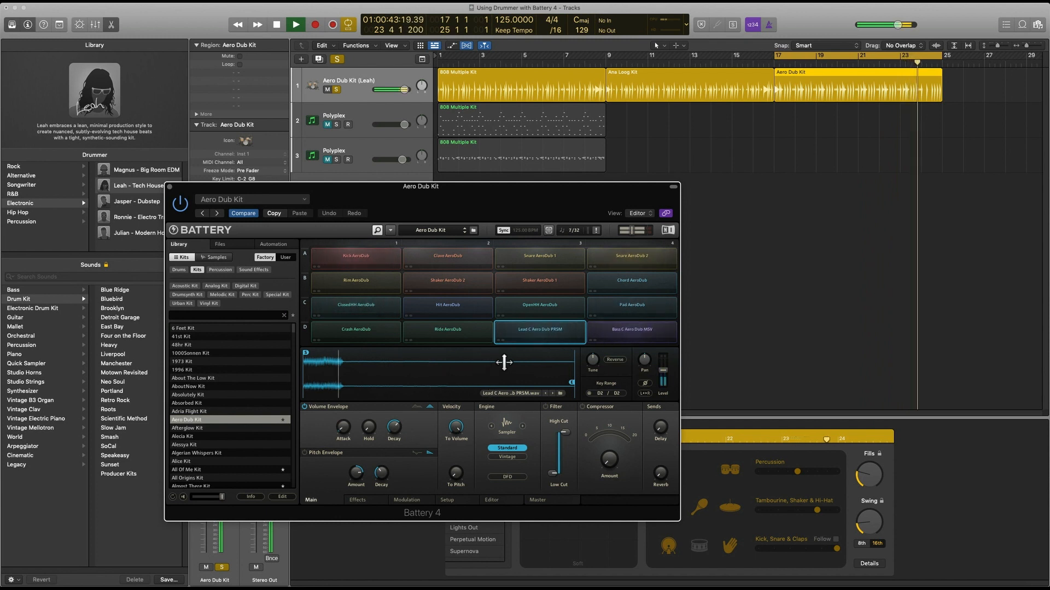
pyautogui.press('space')
pyautogui.moveTo(421, 189); pyautogui.dragTo(482, 203)
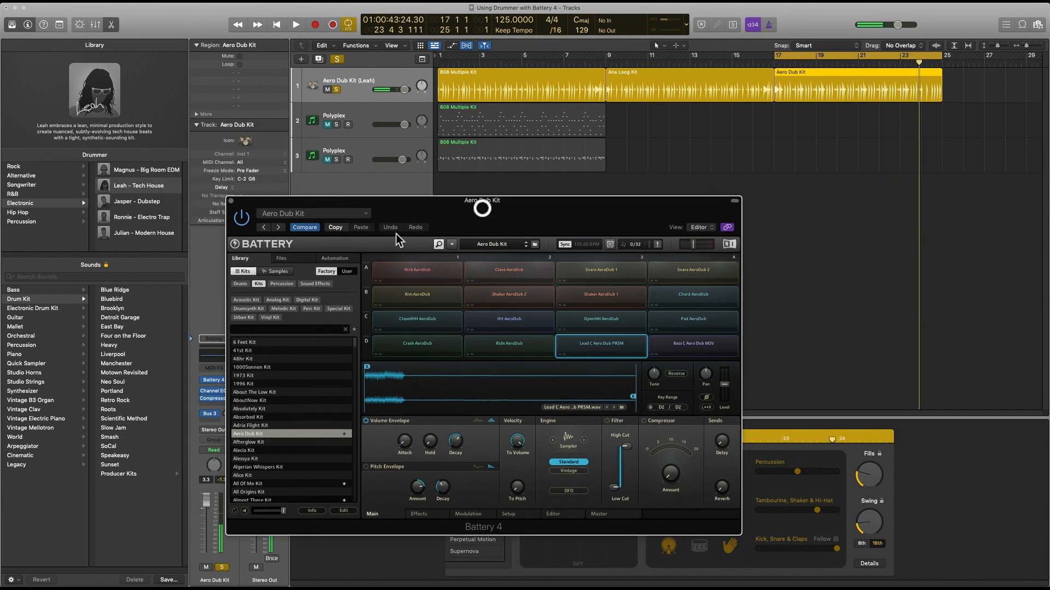
pyautogui.click(231, 201)
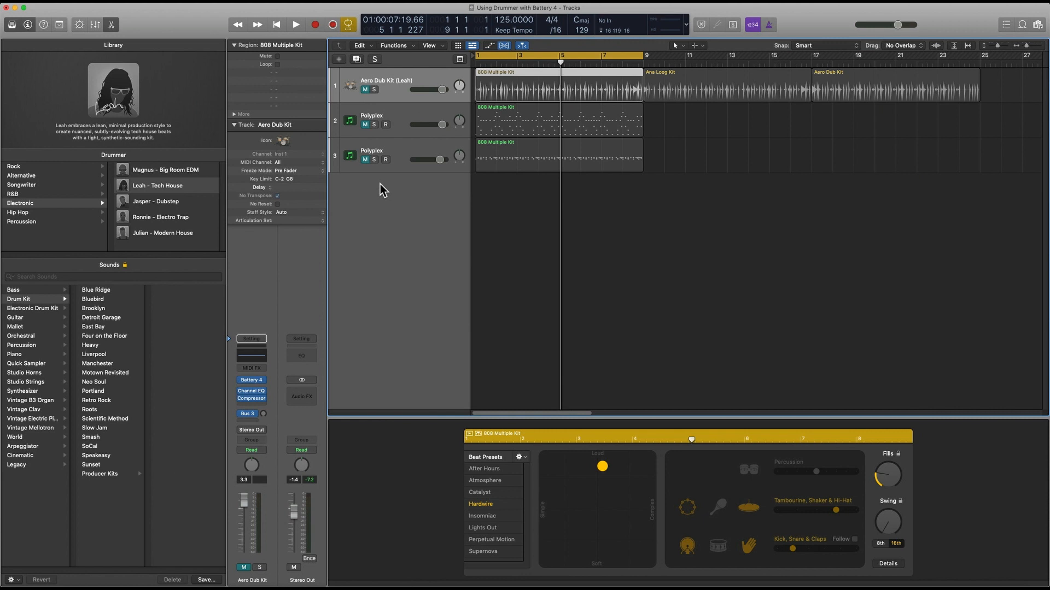
# - Create a new Drummer track and enable keeping its drum kit when changing drummers
pyautogui.rightClick(379, 183)
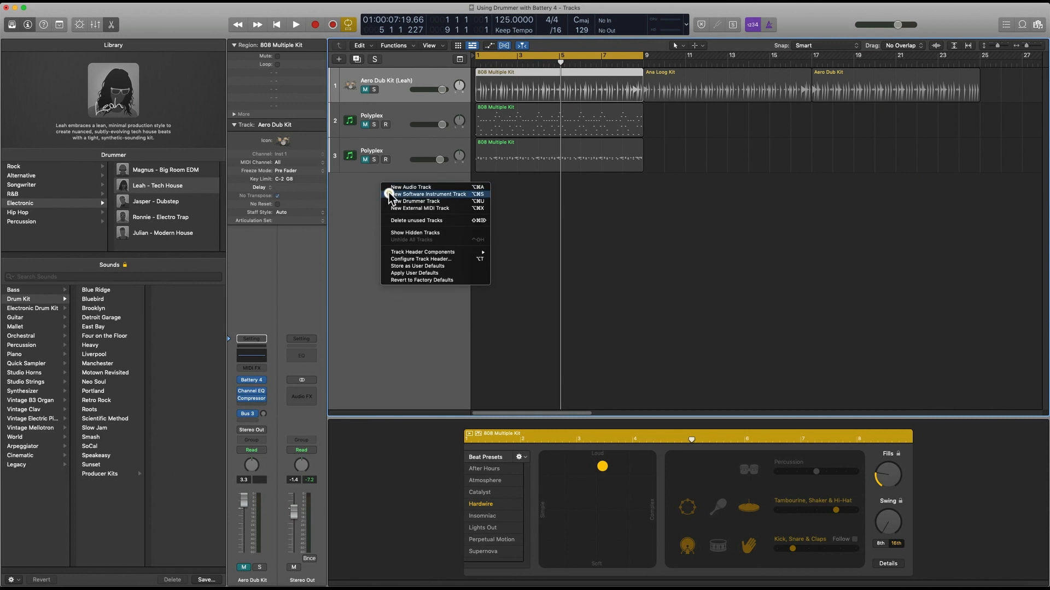
pyautogui.click(400, 201)
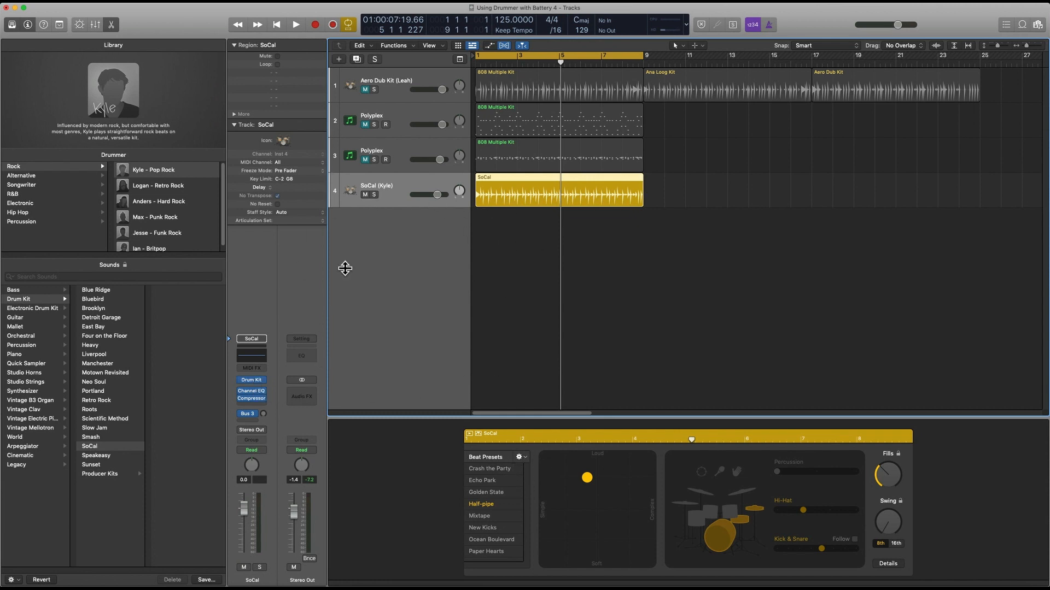
pyautogui.click(519, 457)
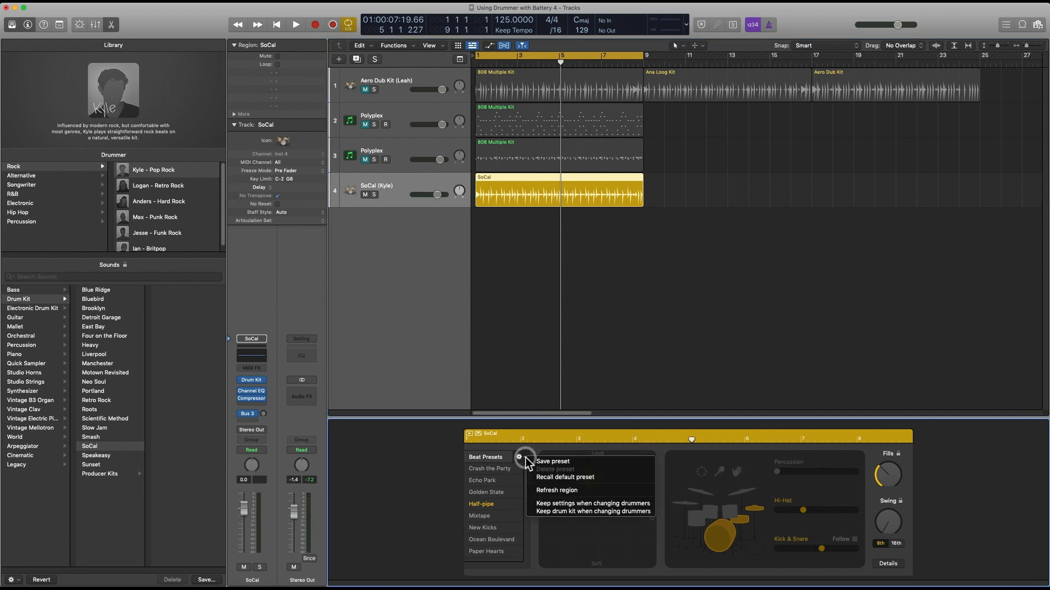
pyautogui.click(540, 513)
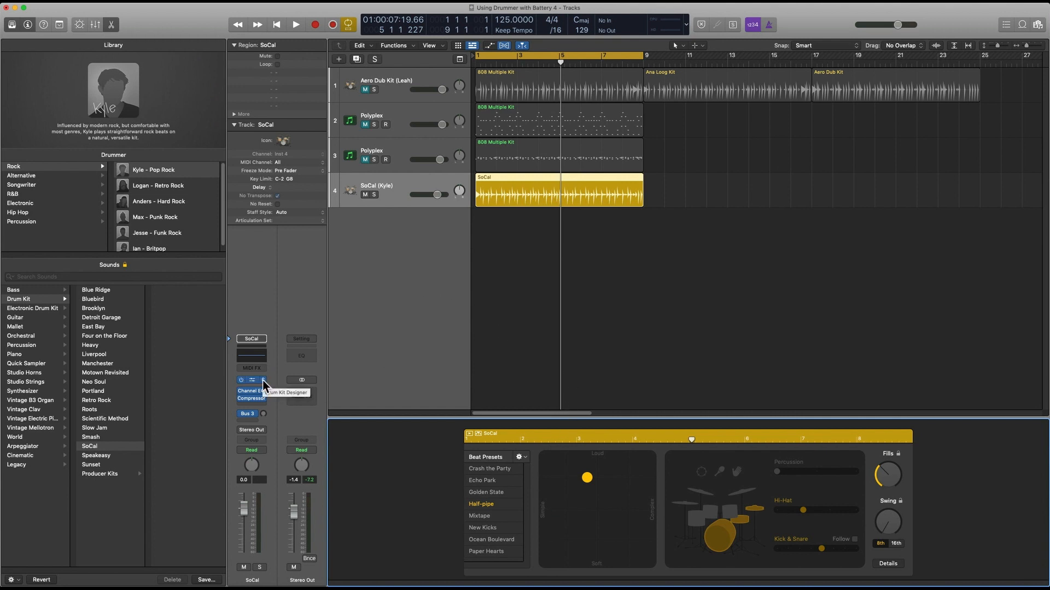
# - Replace the SoCal track's Drum Kit Designer with a stereo Battery 4 instrument and load the Balatonic Kit
pyautogui.click(262, 380)
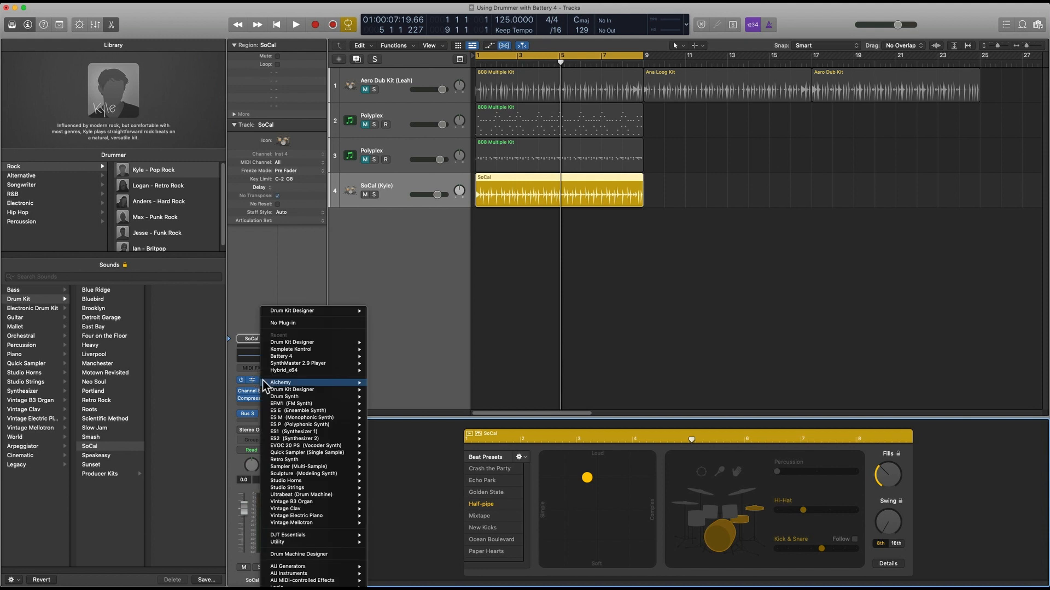
pyautogui.moveTo(328, 356)
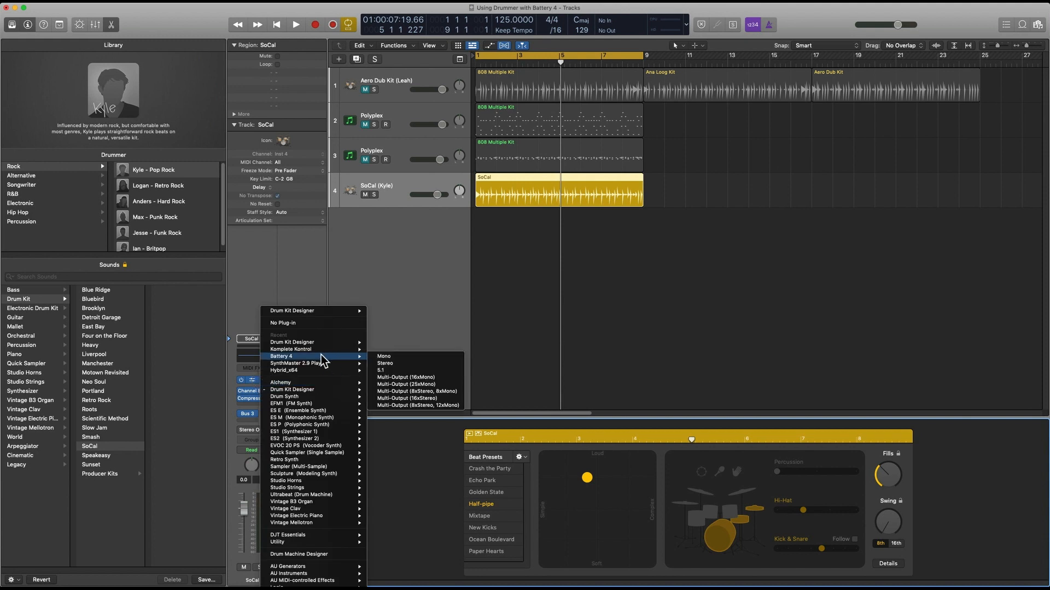
pyautogui.click(385, 363)
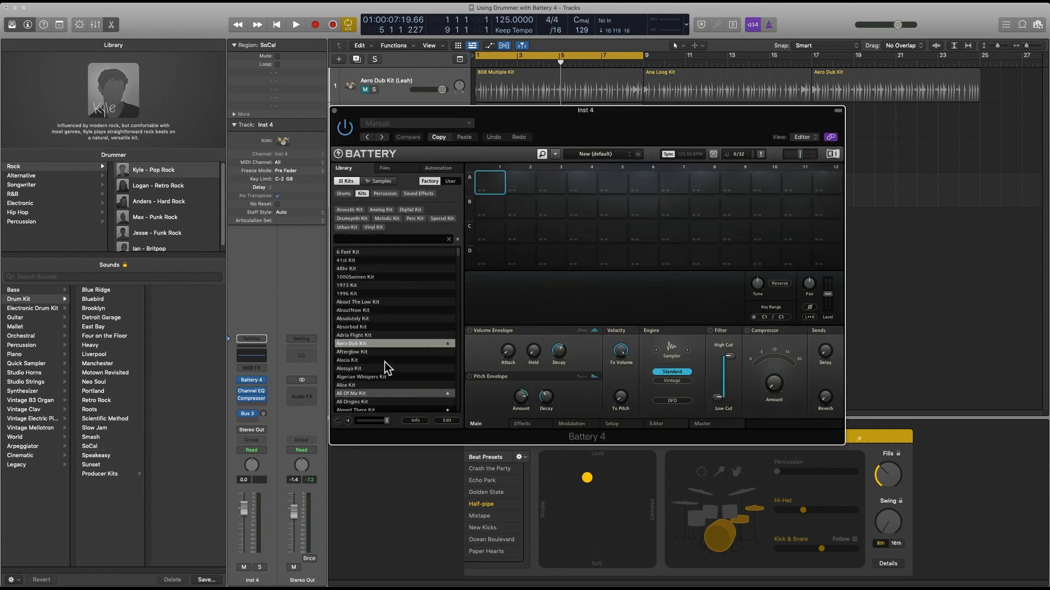
pyautogui.moveTo(516, 130); pyautogui.dragTo(705, 165)
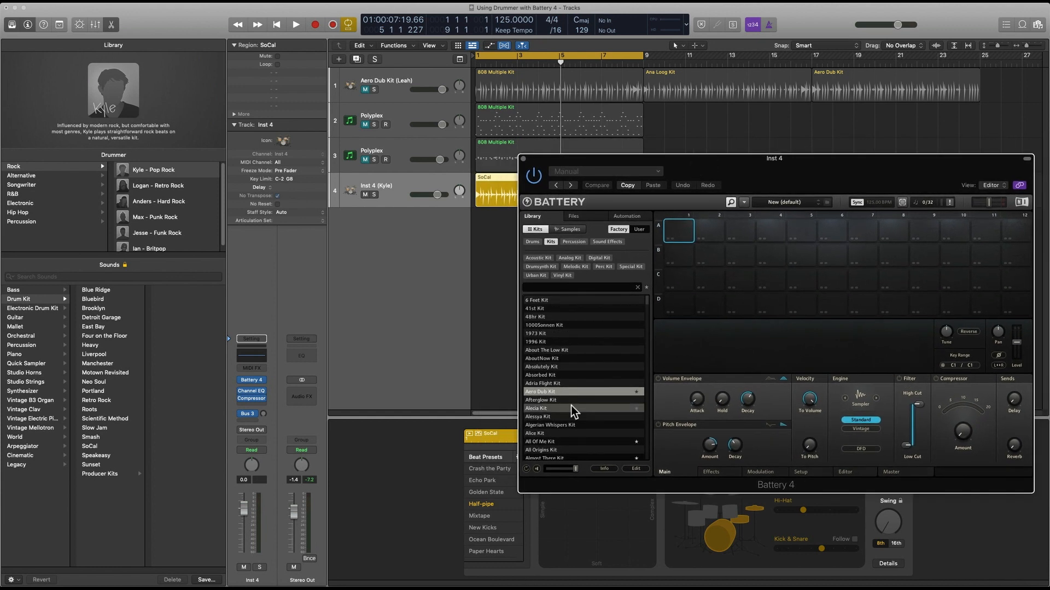
pyautogui.scroll(-10, 614, 379)
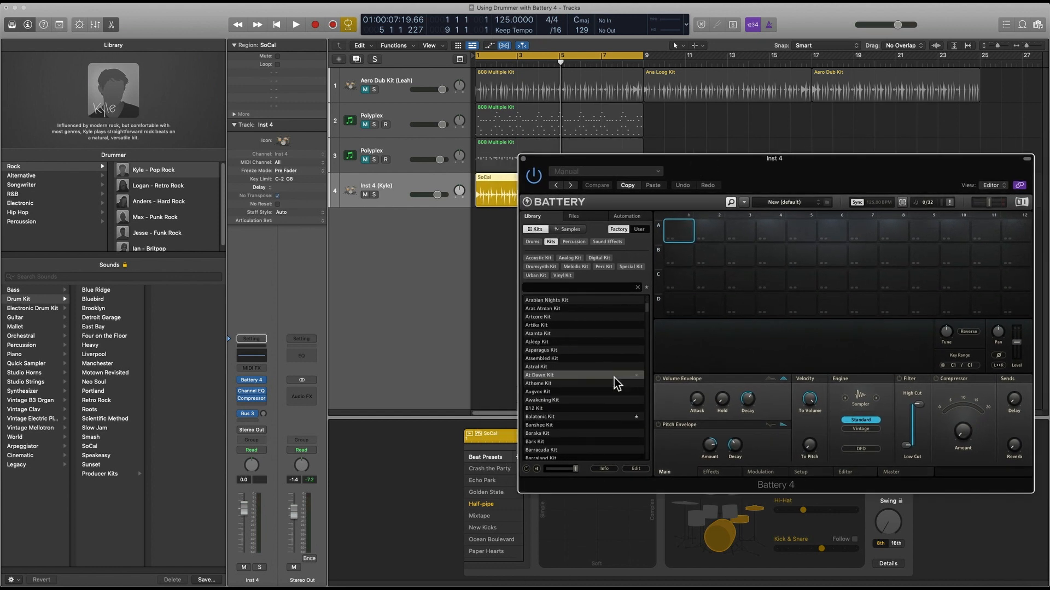
pyautogui.doubleClick(602, 417)
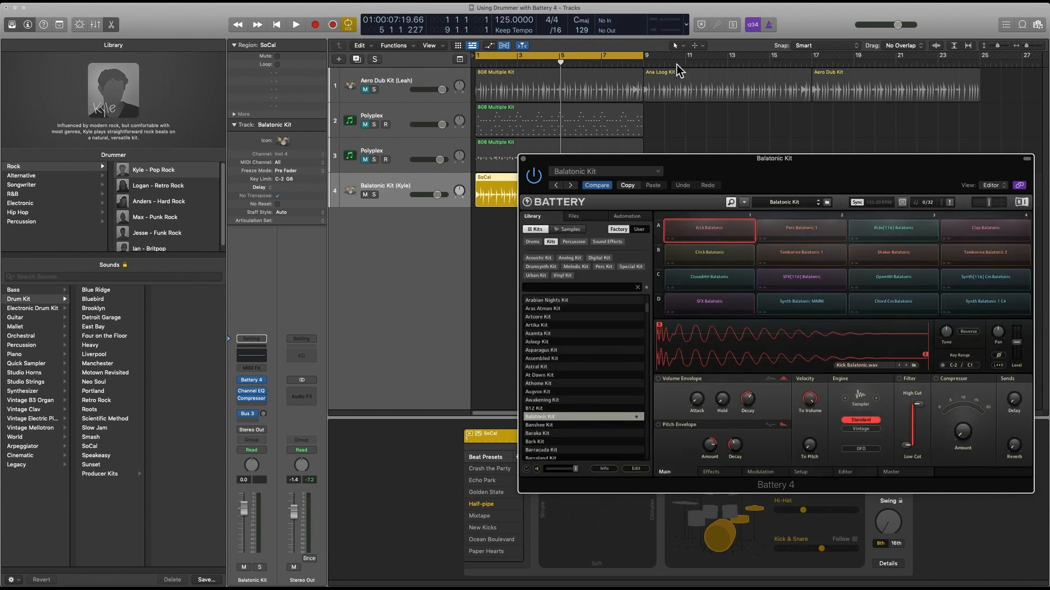
# - Move the Battery 4 window clear of the new track and audition the SoCal region with the Balatonic Kit
pyautogui.moveTo(678, 173); pyautogui.dragTo(298, 241)
pyautogui.press('space')
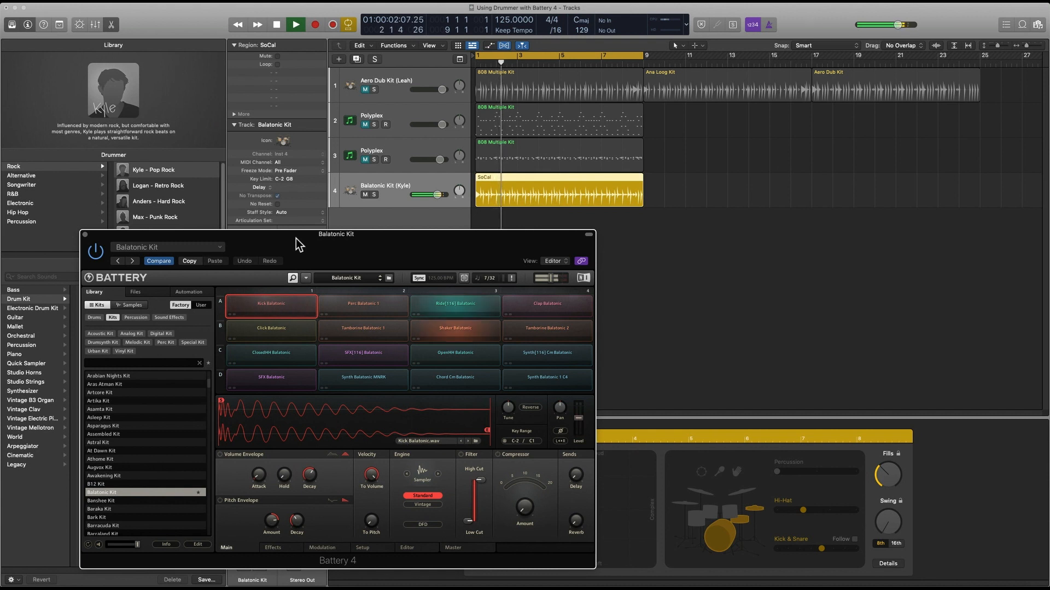
pyautogui.moveTo(359, 245); pyautogui.dragTo(756, 245)
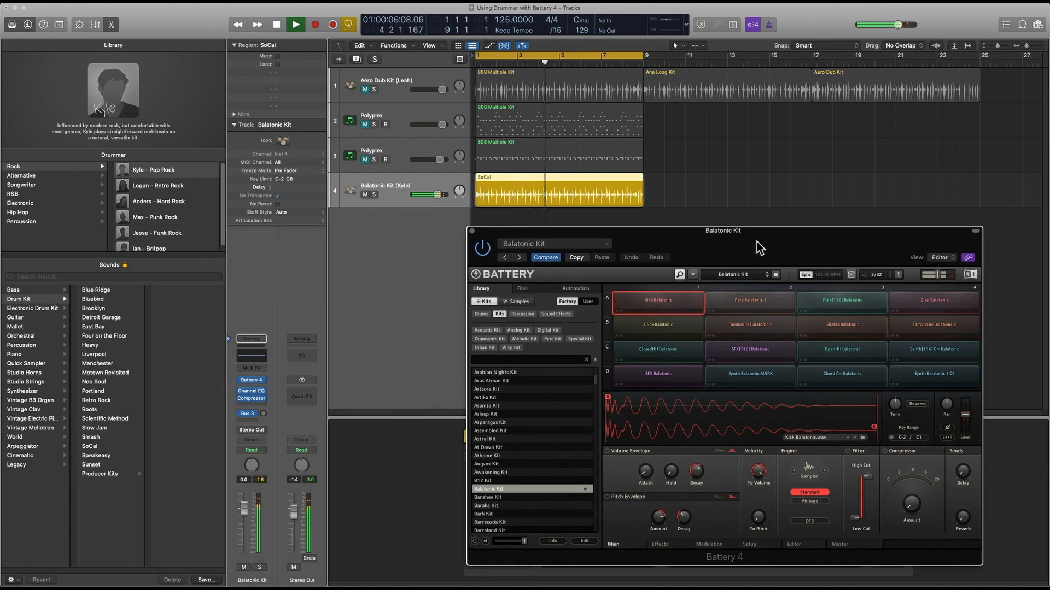
pyautogui.press('space')
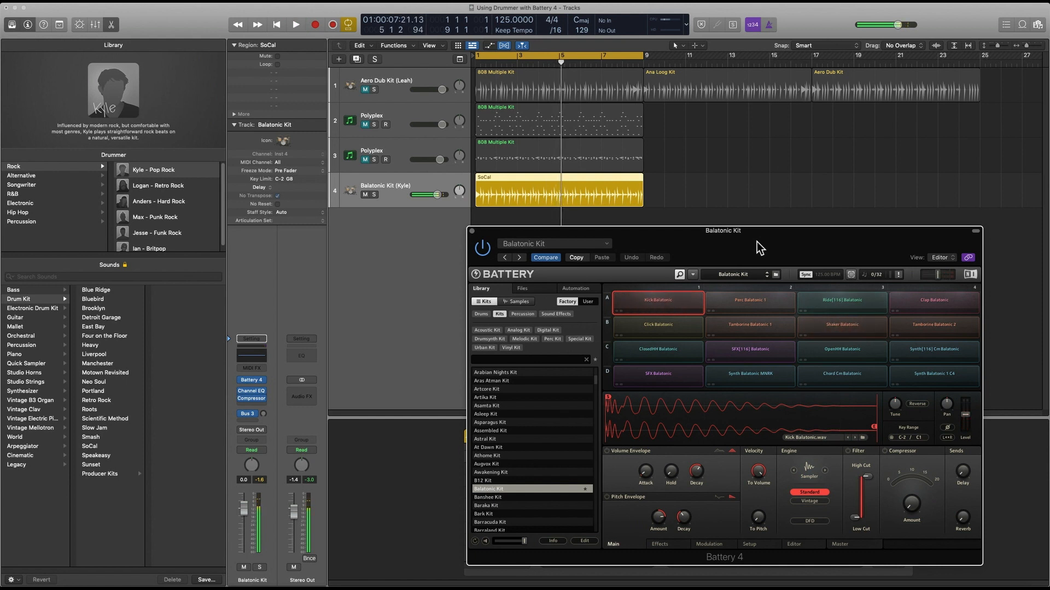
# - Move the Battery 4 window aside and change the Balatonic Kit track's drummer to Dez - Trap from the Hip Hop category
pyautogui.moveTo(756, 242); pyautogui.dragTo(706, 250)
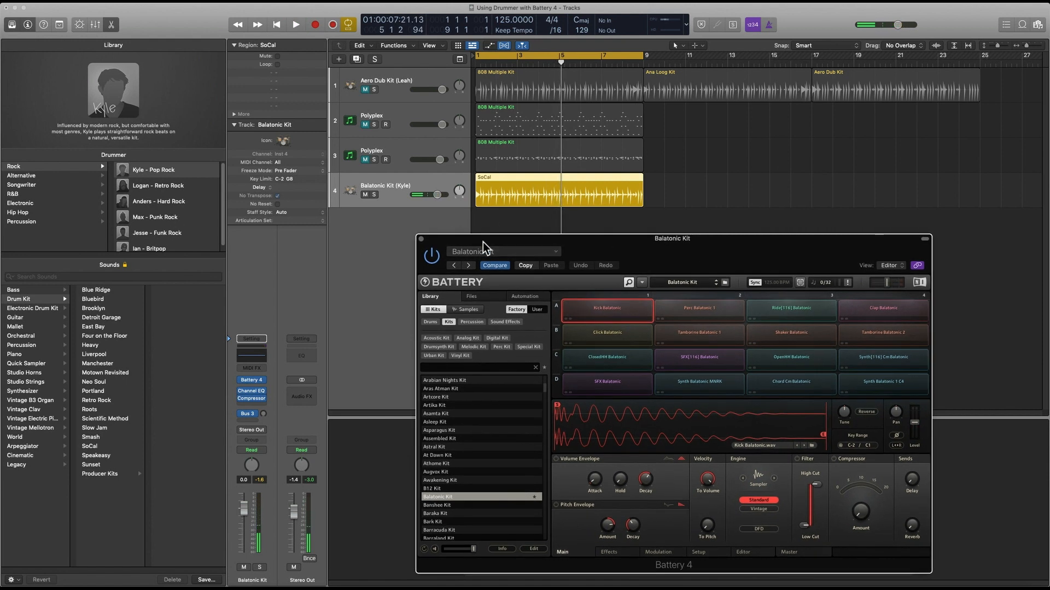
pyautogui.moveTo(482, 245); pyautogui.dragTo(729, 131)
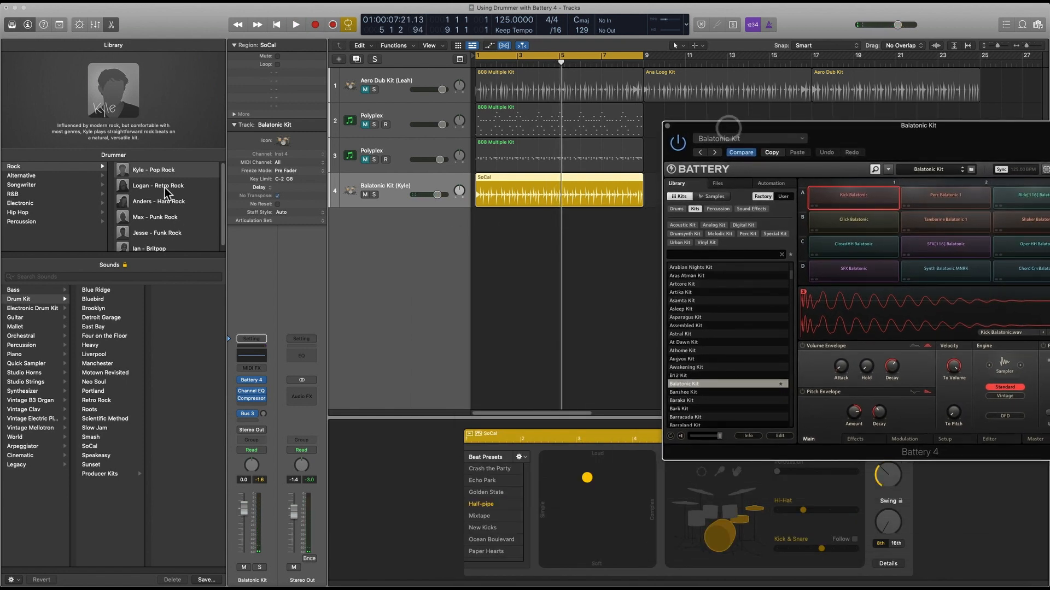
pyautogui.click(38, 213)
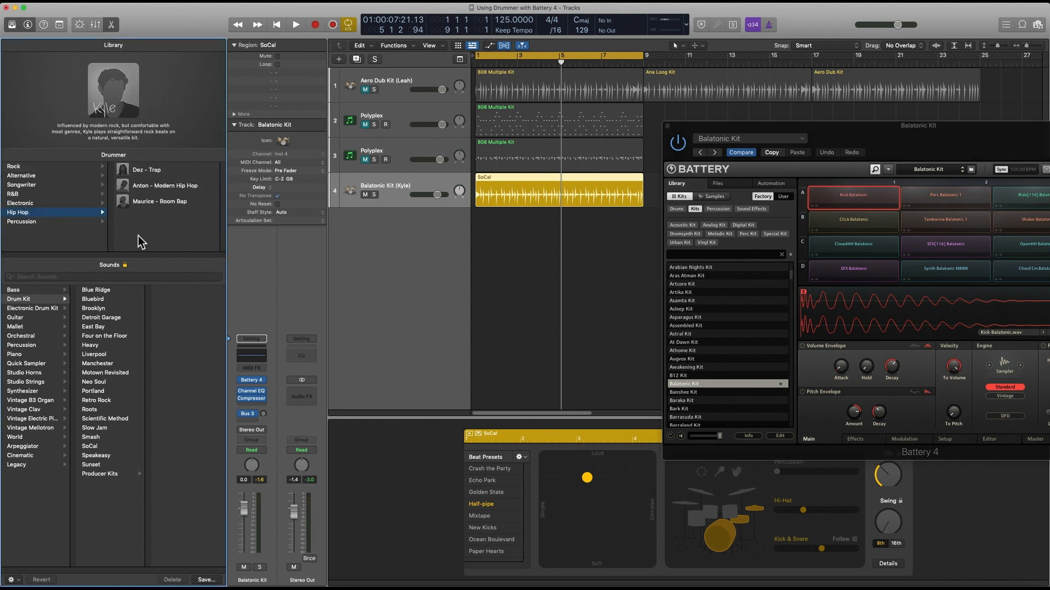
pyautogui.click(147, 170)
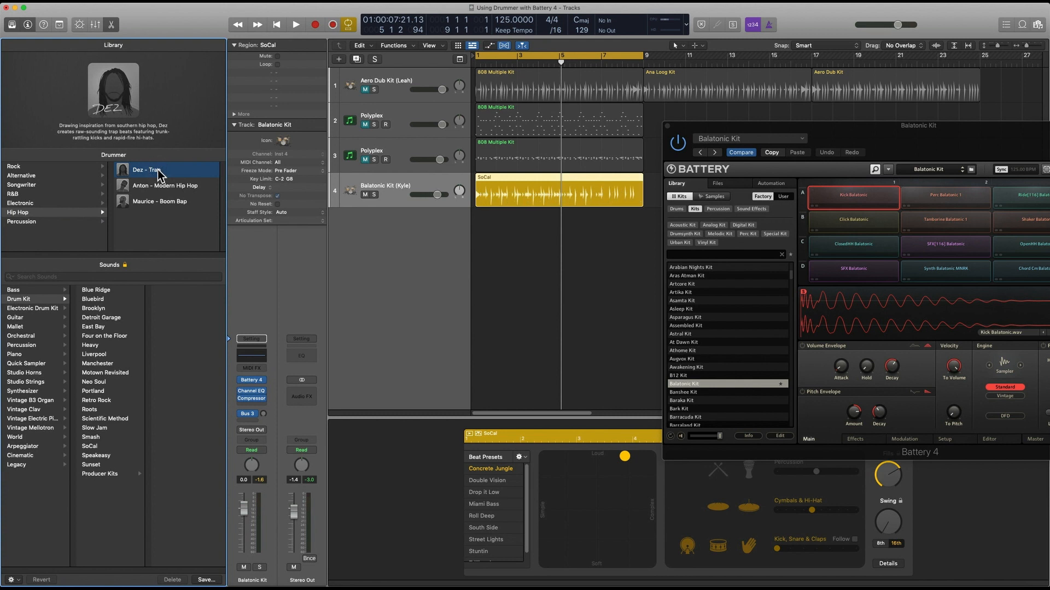
pyautogui.moveTo(677, 128); pyautogui.dragTo(508, 187)
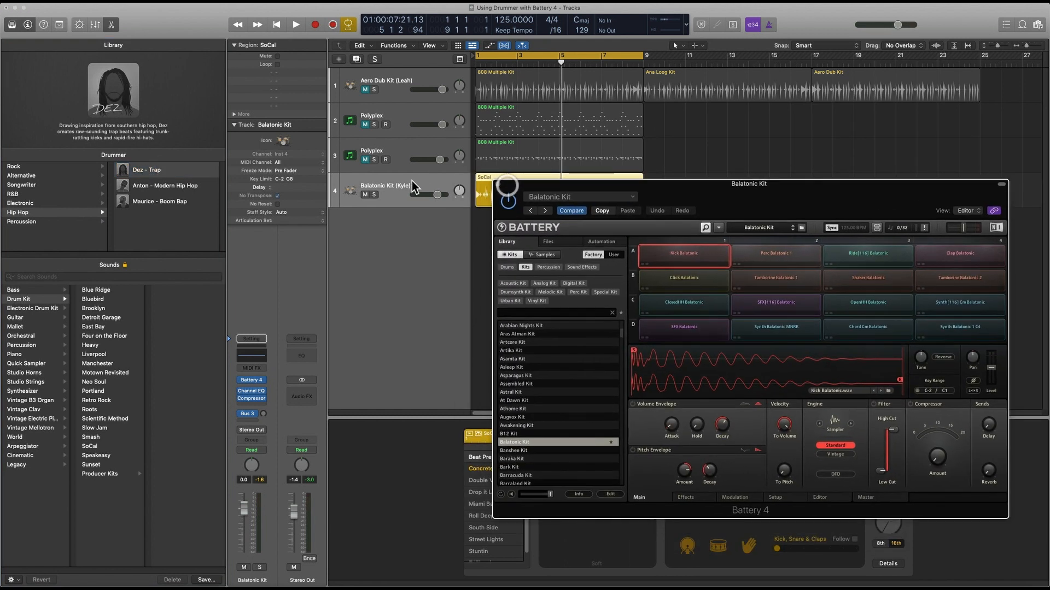
pyautogui.click(406, 184)
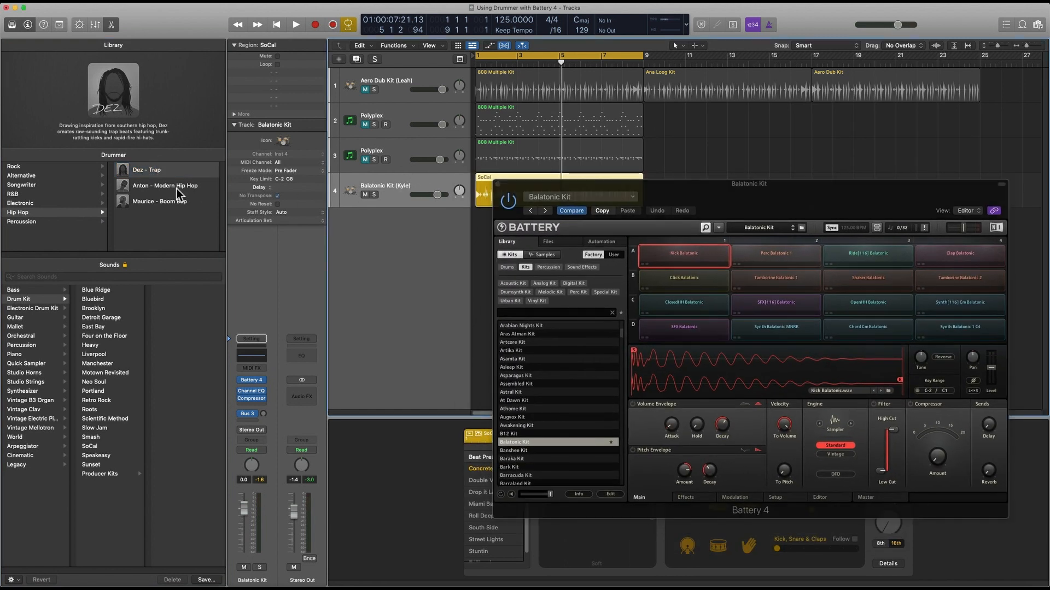
pyautogui.click(177, 170)
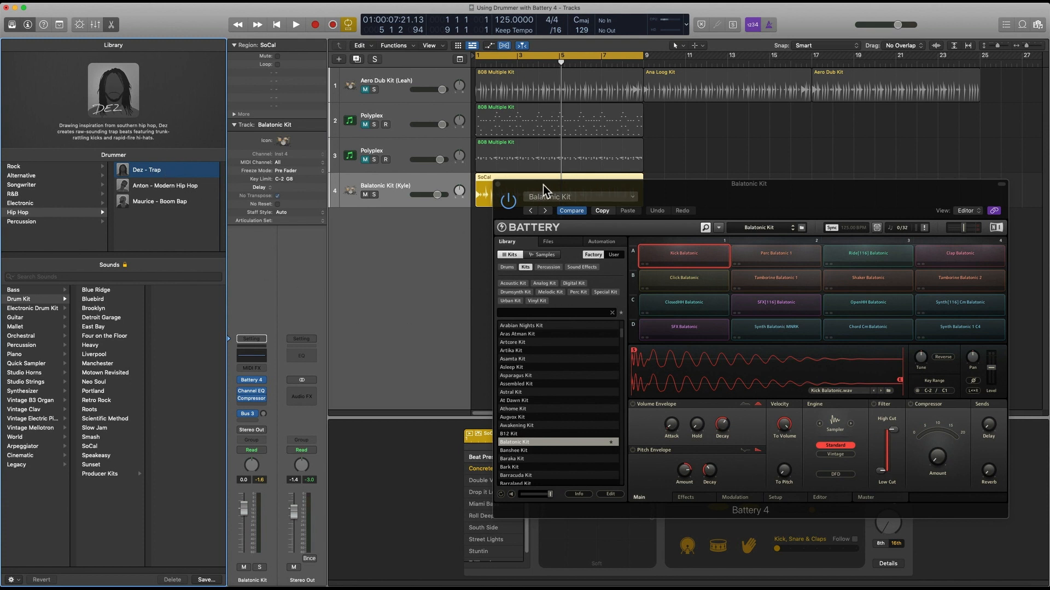
# - Uncover the SoCal region and listen to the Dez - Trap pattern played by the Balatonic Kit, then stop playback
pyautogui.moveTo(545, 189); pyautogui.dragTo(495, 218)
pyautogui.press('space')
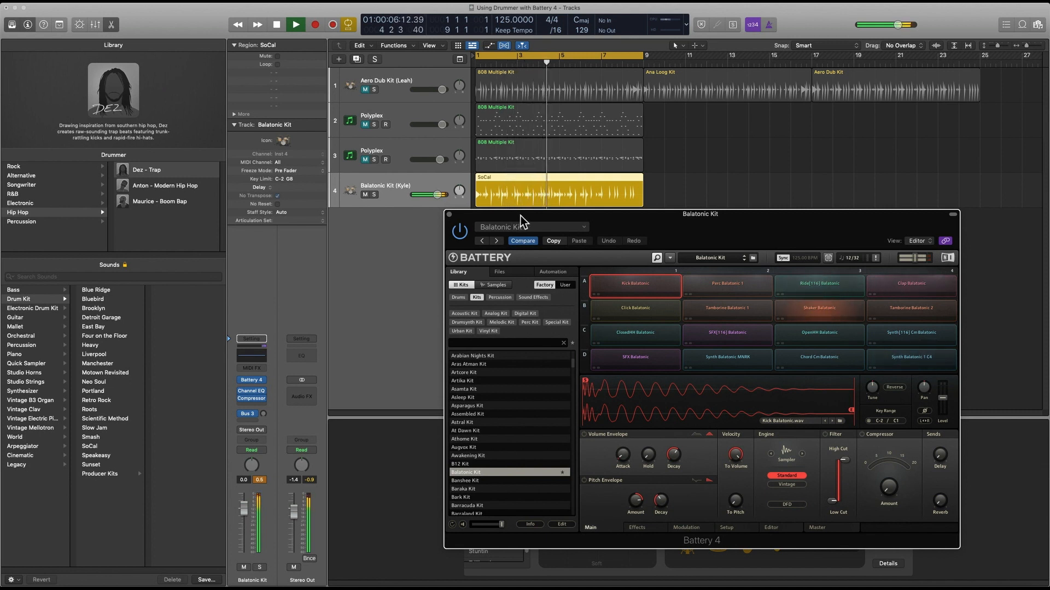
pyautogui.press('space')
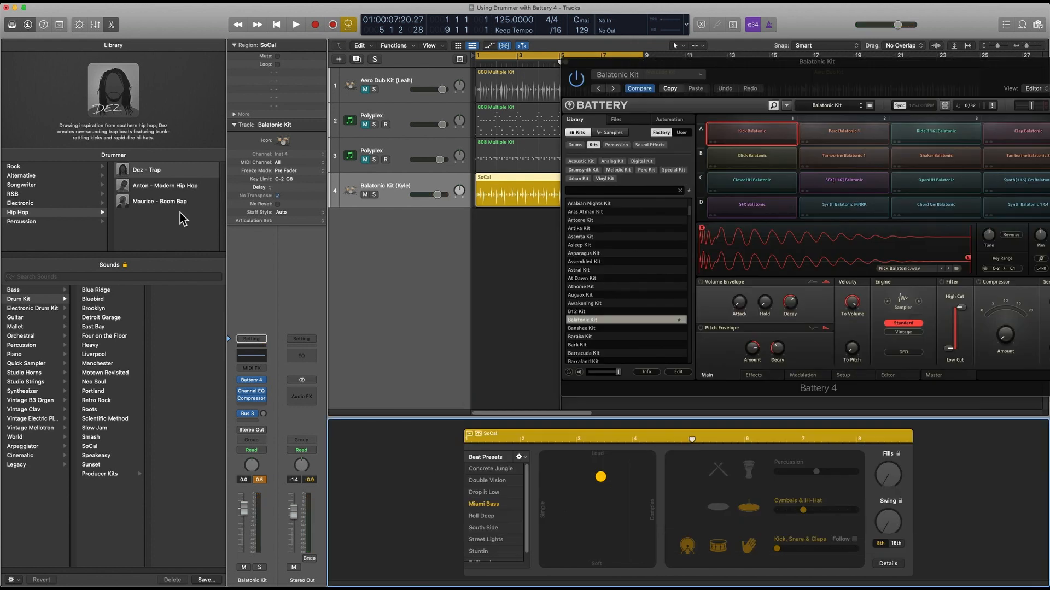
# - Change the track's drummer to Jasper - Dubstep from the Electronic category and set the region's beat preset to Digital Graffiti
pyautogui.click(53, 204)
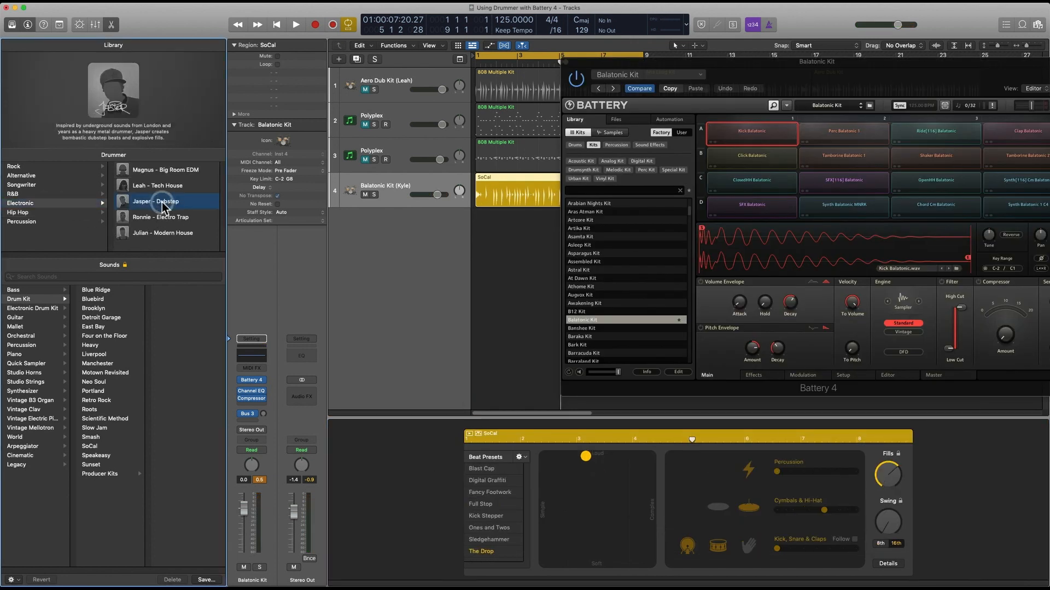
pyautogui.click(501, 483)
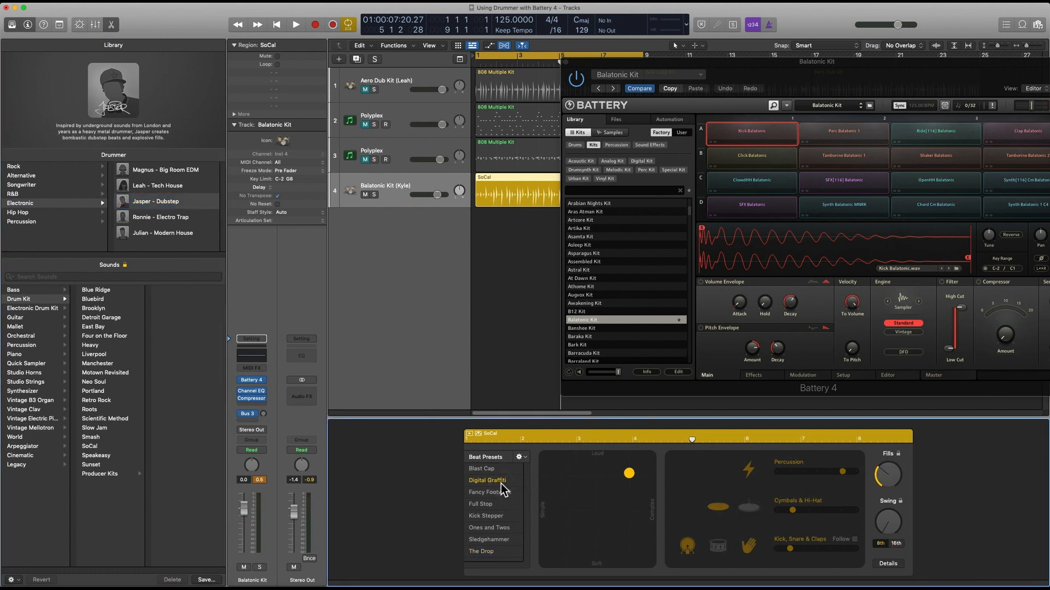
# - Reshape the Digital Graffiti pattern during playback with less percussion, a simpler, softer feel, added swing and a higher Kick, Snare & Claps variation
pyautogui.press('space')
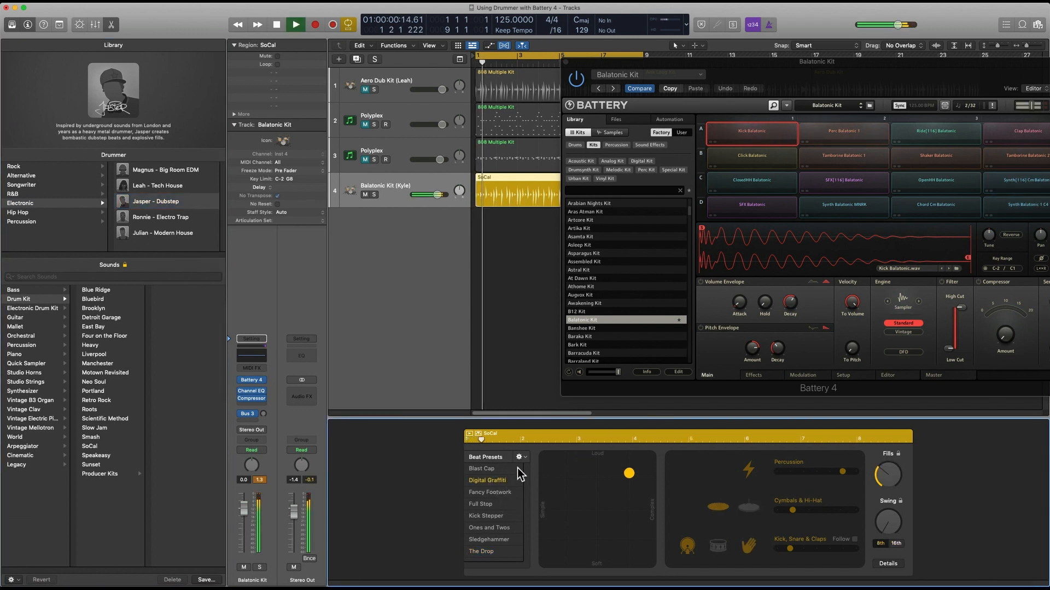
pyautogui.moveTo(760, 71); pyautogui.dragTo(192, 207)
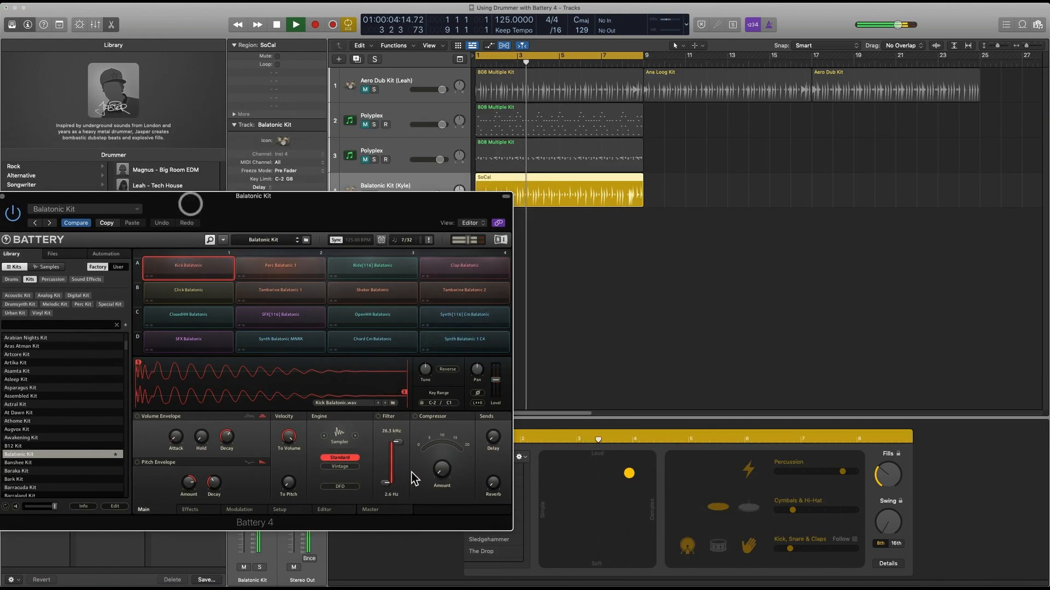
pyautogui.moveTo(839, 483); pyautogui.dragTo(827, 481)
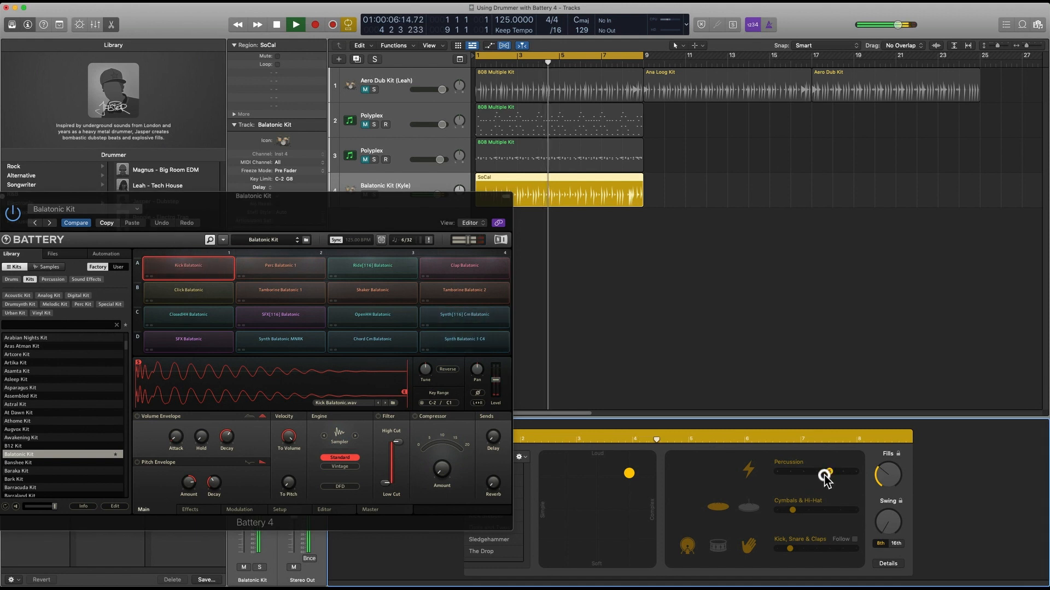
pyautogui.moveTo(629, 478); pyautogui.dragTo(601, 491)
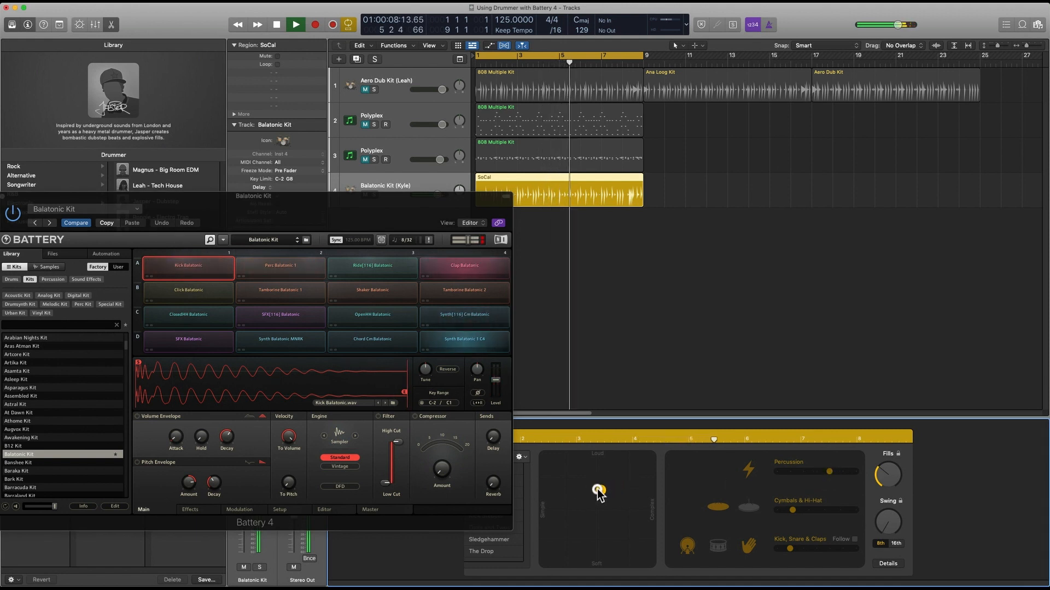
pyautogui.moveTo(887, 528); pyautogui.dragTo(878, 507)
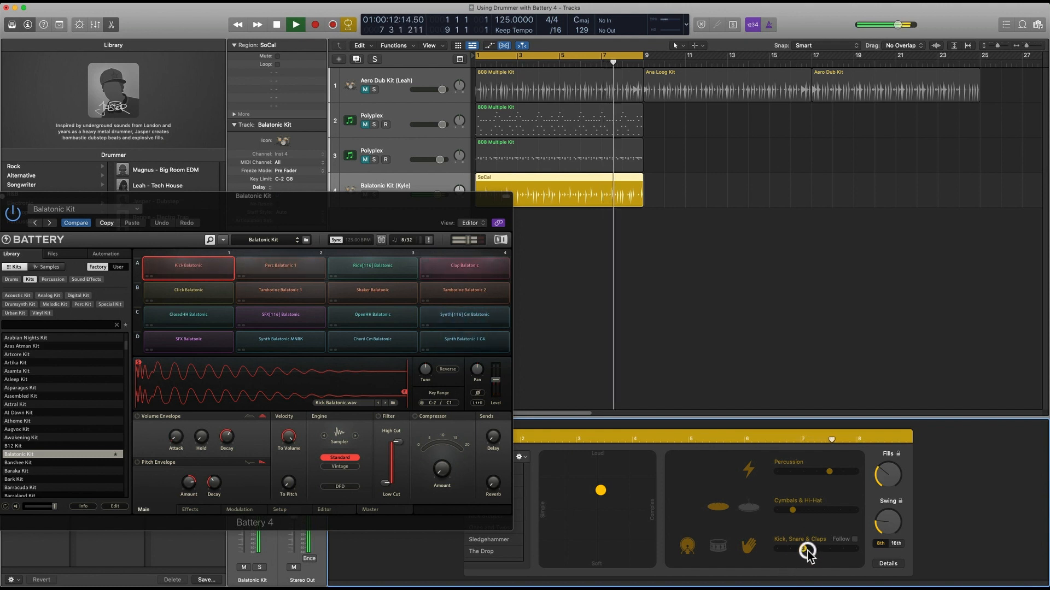
pyautogui.moveTo(809, 551); pyautogui.dragTo(817, 550)
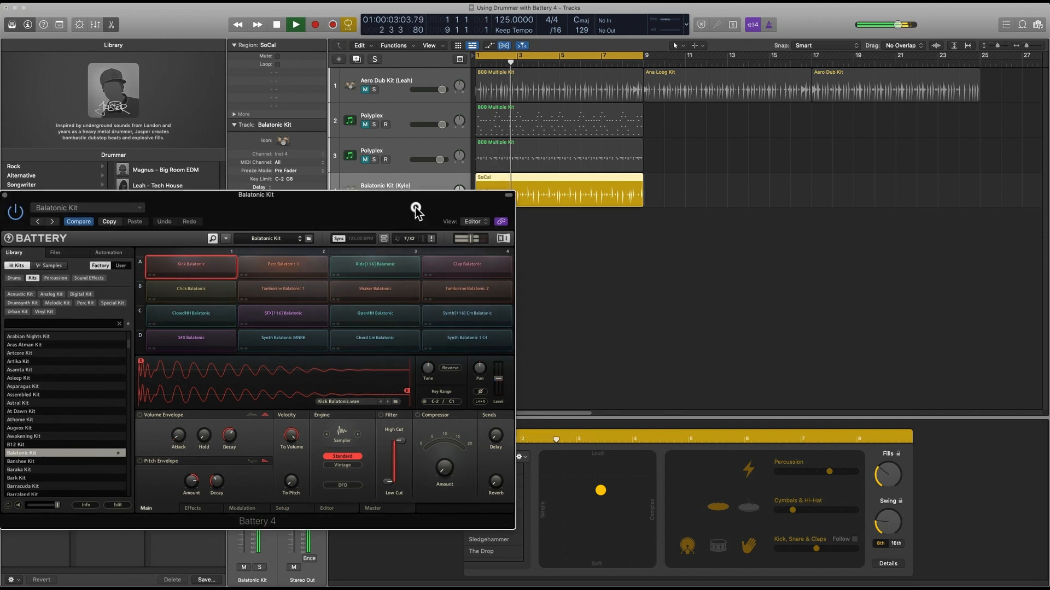
# - Hide the Library and reposition the Battery 4 window clear of the SoCal region and the Drummer settings
pyautogui.moveTo(417, 211); pyautogui.dragTo(994, 85)
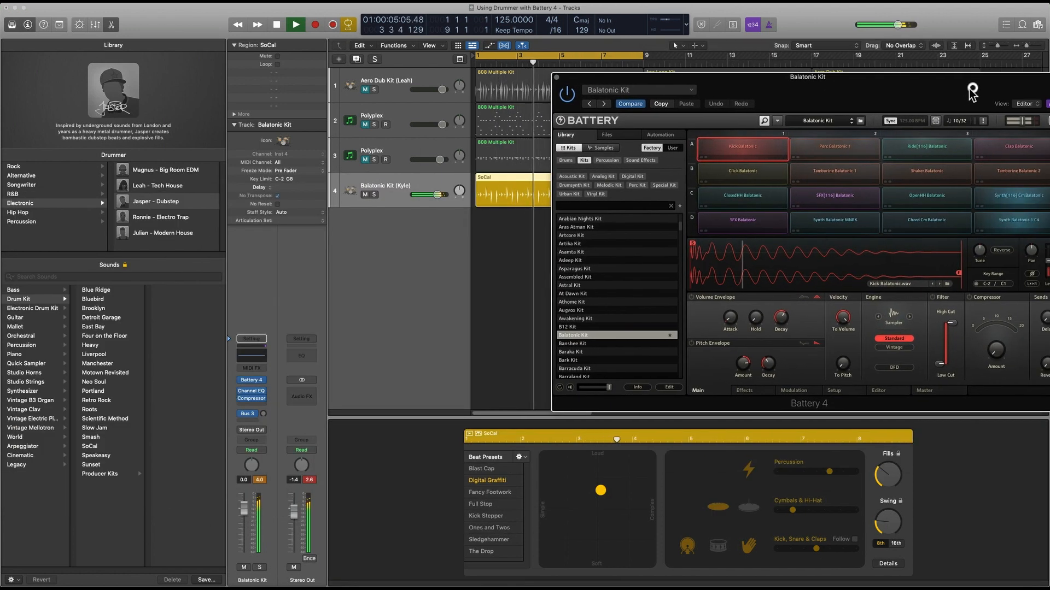
pyautogui.click(17, 24)
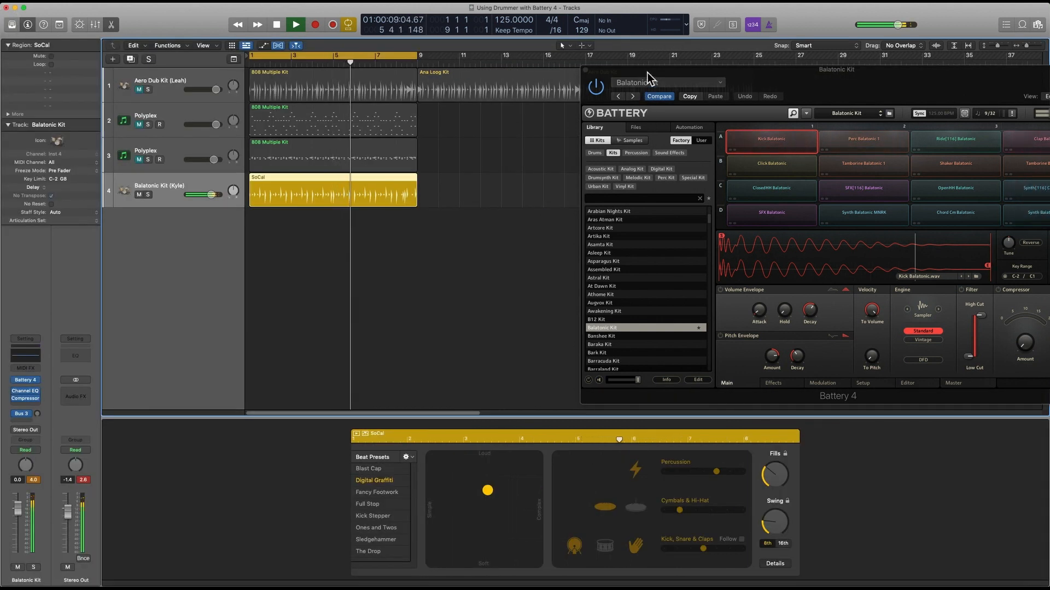
pyautogui.moveTo(649, 72); pyautogui.dragTo(559, 74)
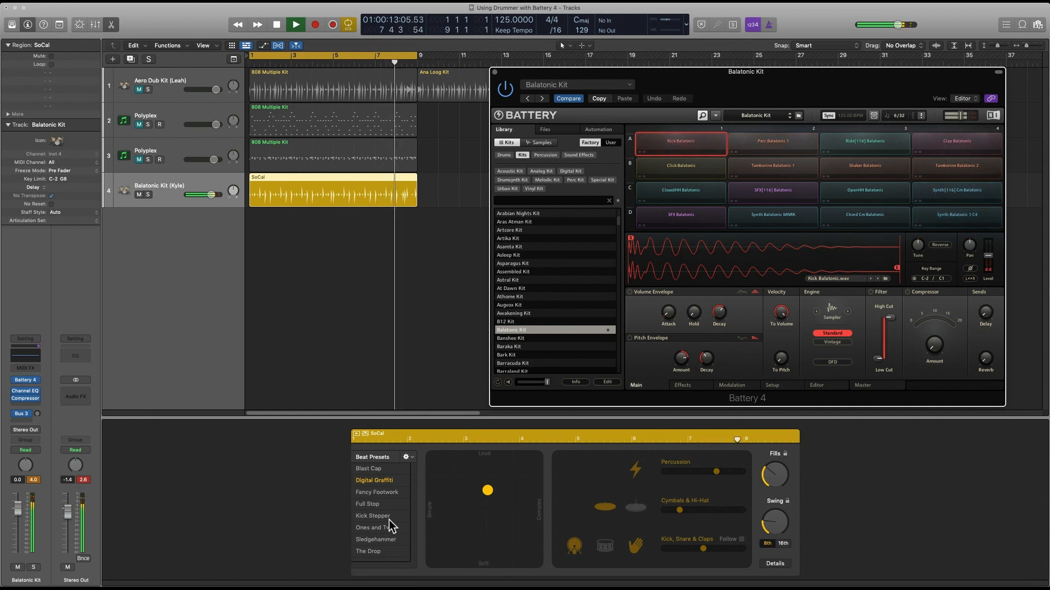
# - Set the SoCal region's beat preset to Kick Stepper and play it with the Balatonic Kit
pyautogui.press('space')
pyautogui.click(376, 507)
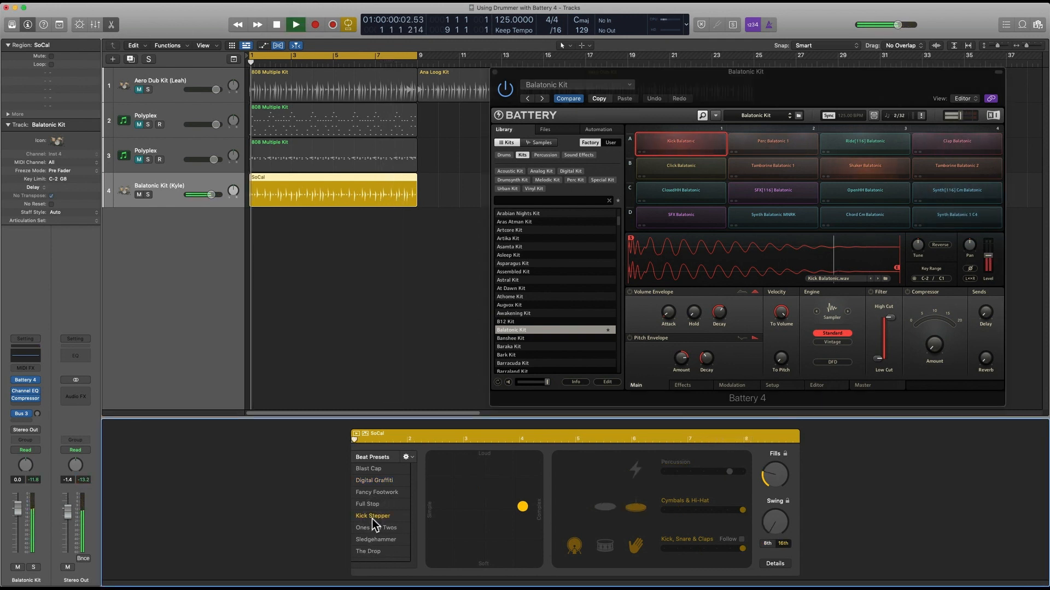
pyautogui.moveTo(693, 69); pyautogui.dragTo(673, 66)
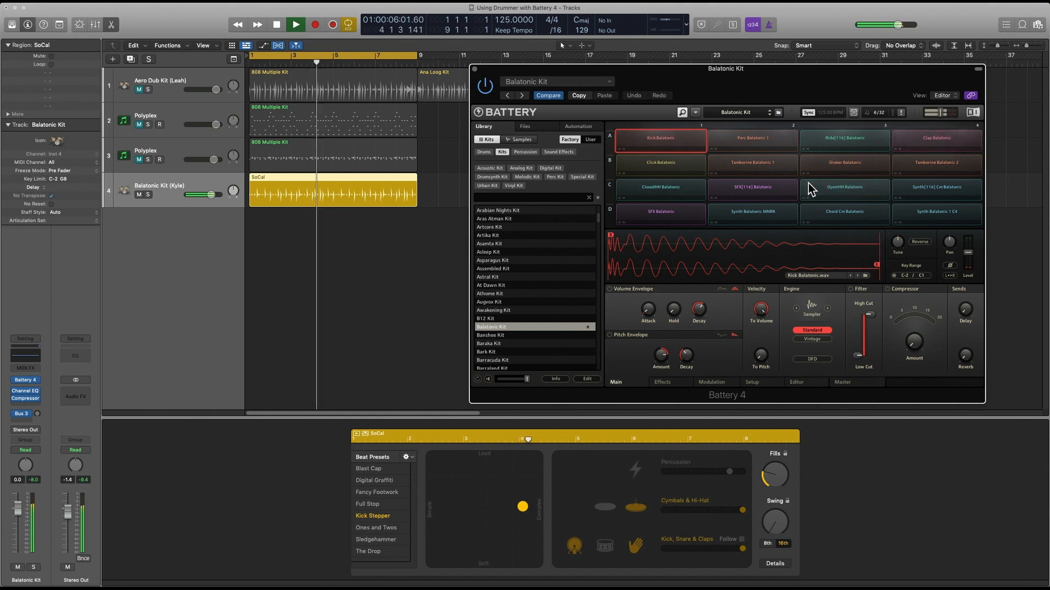
# - Stop playback to audition the Shaker Balatonic cell in the kit, and resume playing the region
pyautogui.click(819, 168)
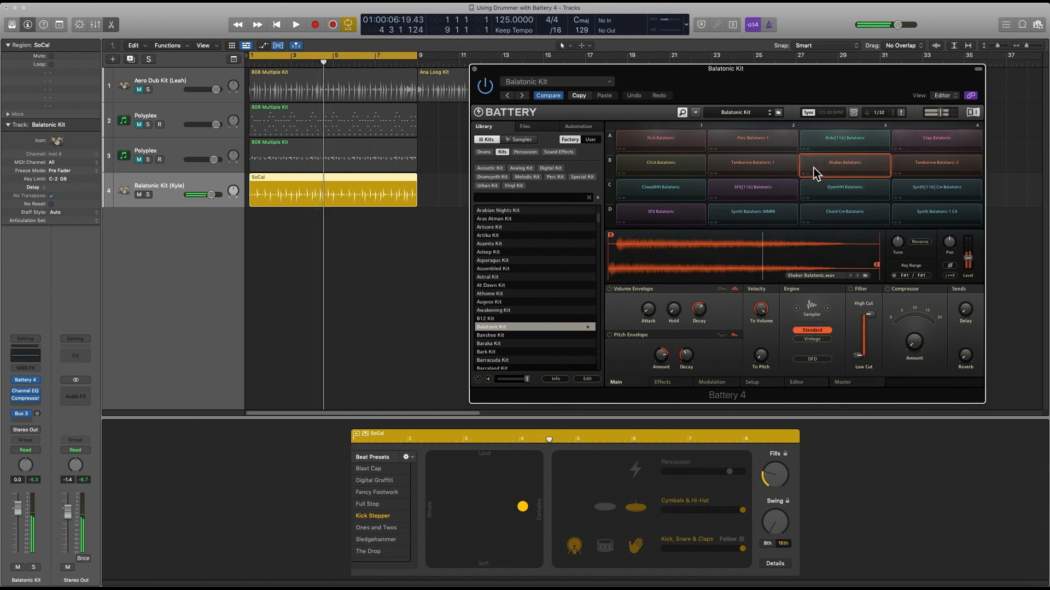
pyautogui.click(814, 168)
pyautogui.click(809, 175)
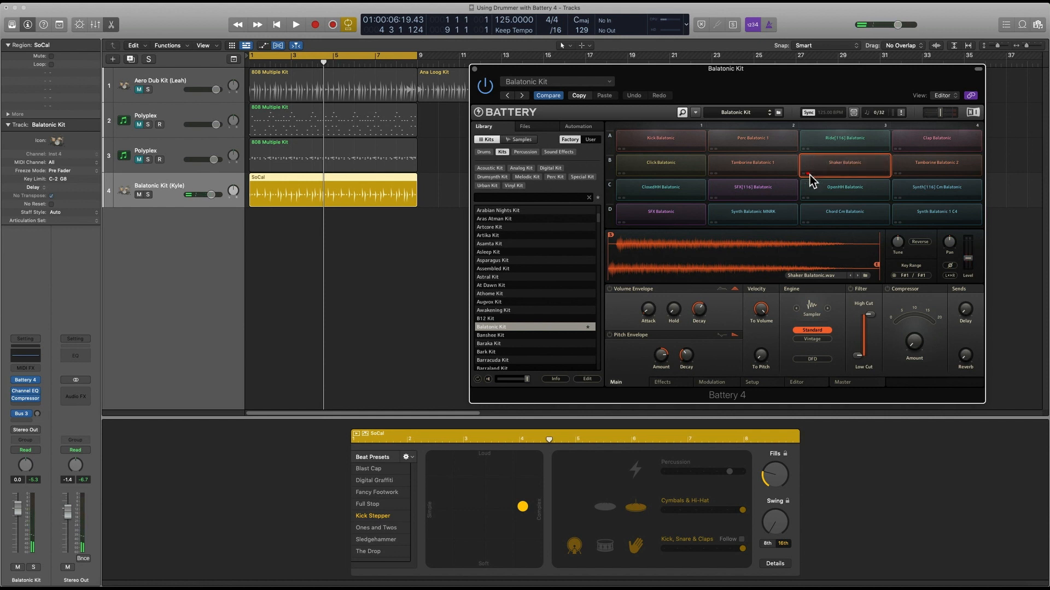
pyautogui.press('space')
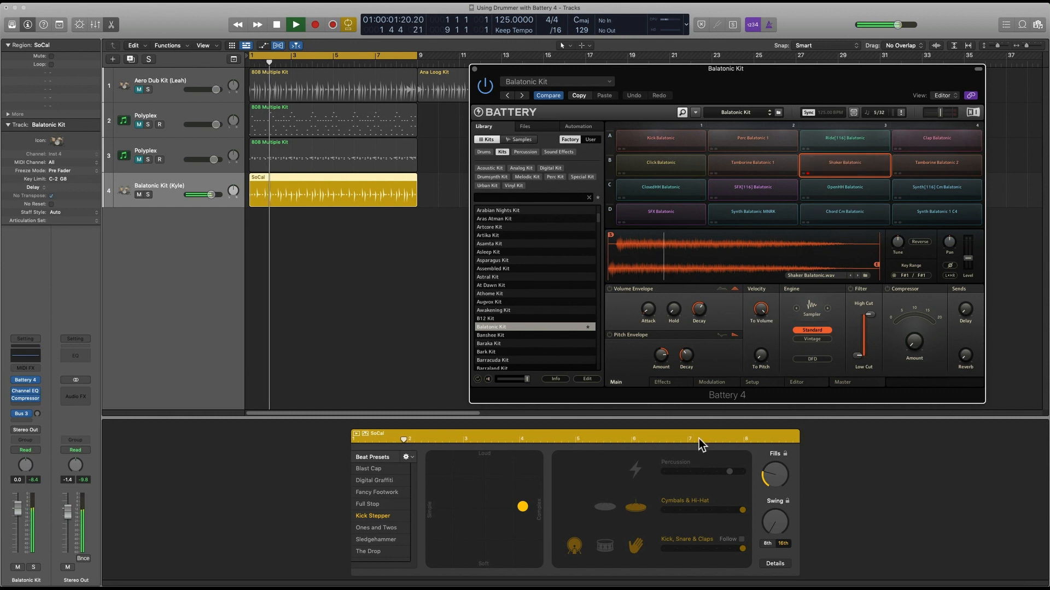
# - Enable percussion in the Kick Stepper pattern, lower its variation and add some swing
pyautogui.click(631, 472)
pyautogui.moveTo(727, 474); pyautogui.dragTo(703, 473)
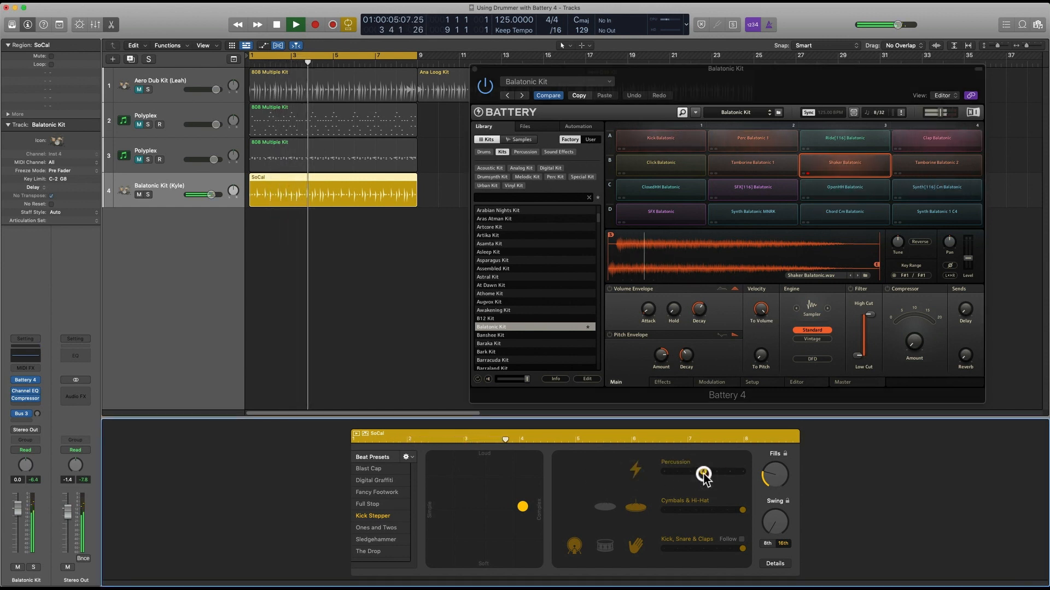
pyautogui.moveTo(776, 531); pyautogui.dragTo(755, 510)
pyautogui.moveTo(703, 472); pyautogui.dragTo(690, 472)
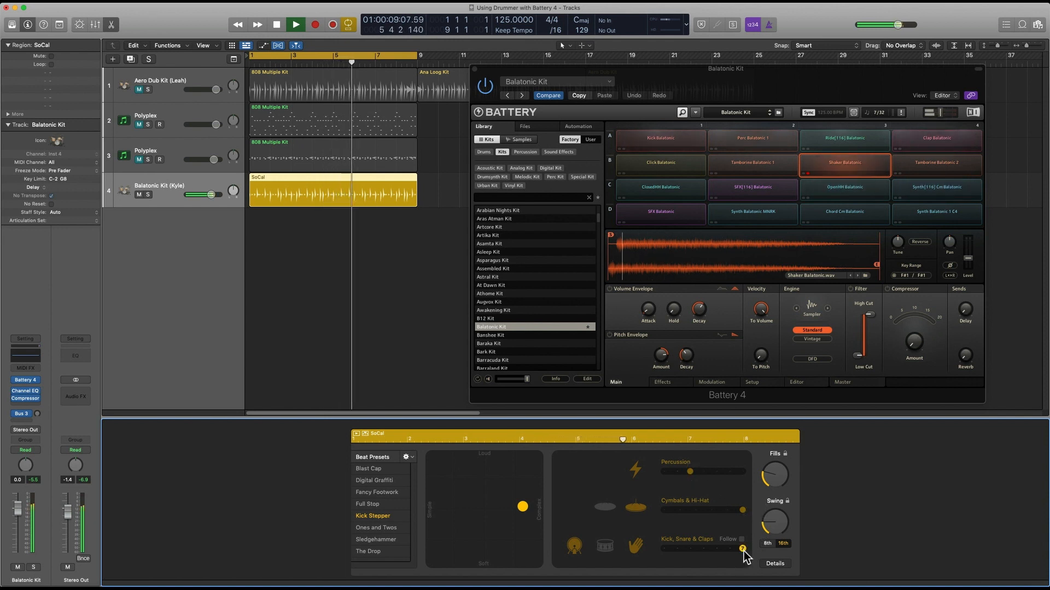
# - Lower the Kick, Snare & Claps and Cymbals & Hi-Hat variations, enable the cymbals, and make the overall pattern simpler
pyautogui.moveTo(741, 549); pyautogui.dragTo(717, 549)
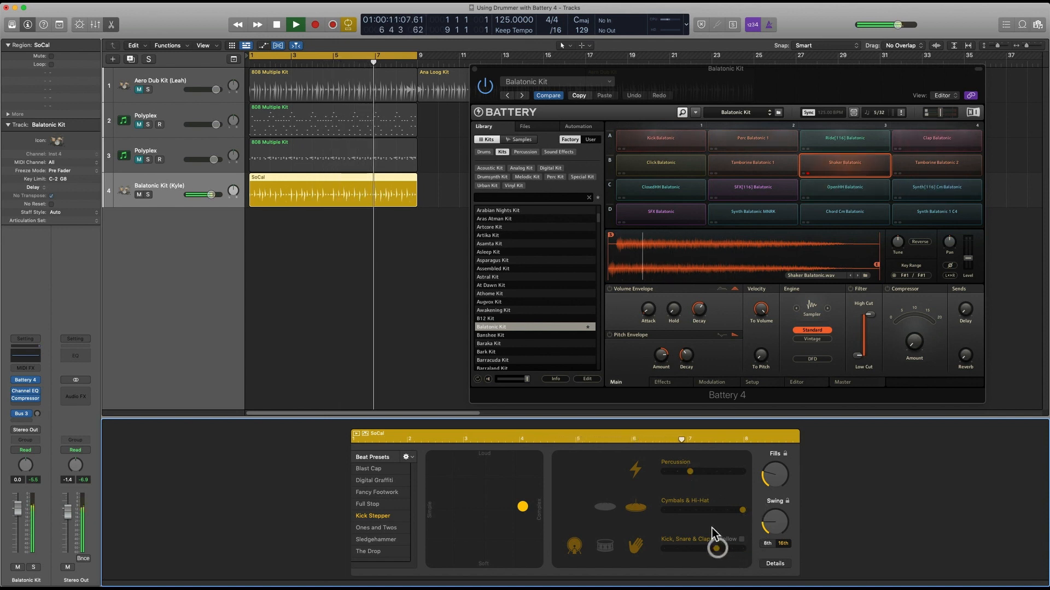
pyautogui.click(710, 510)
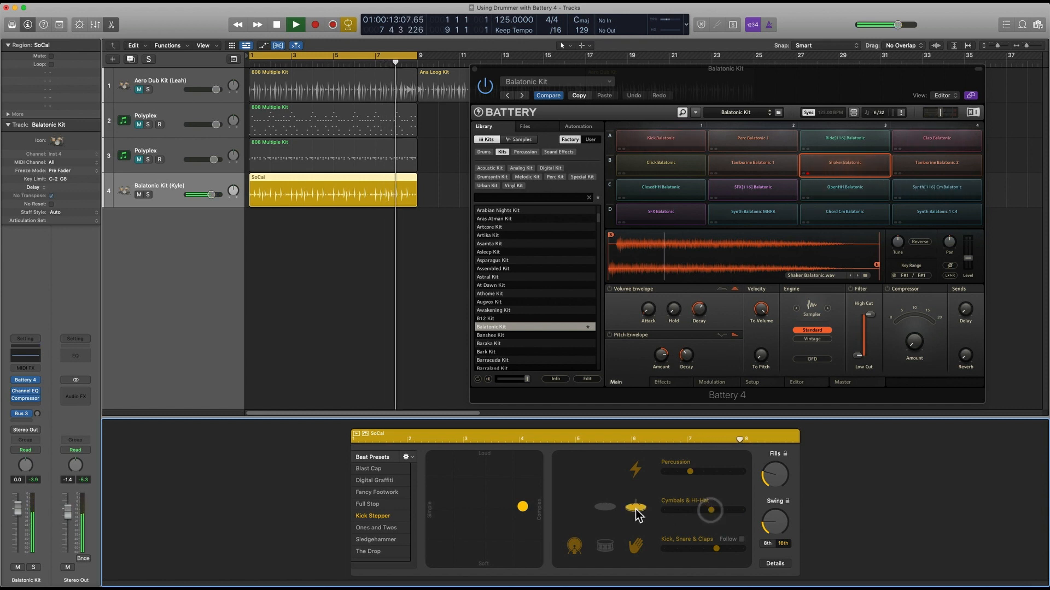
pyautogui.click(610, 508)
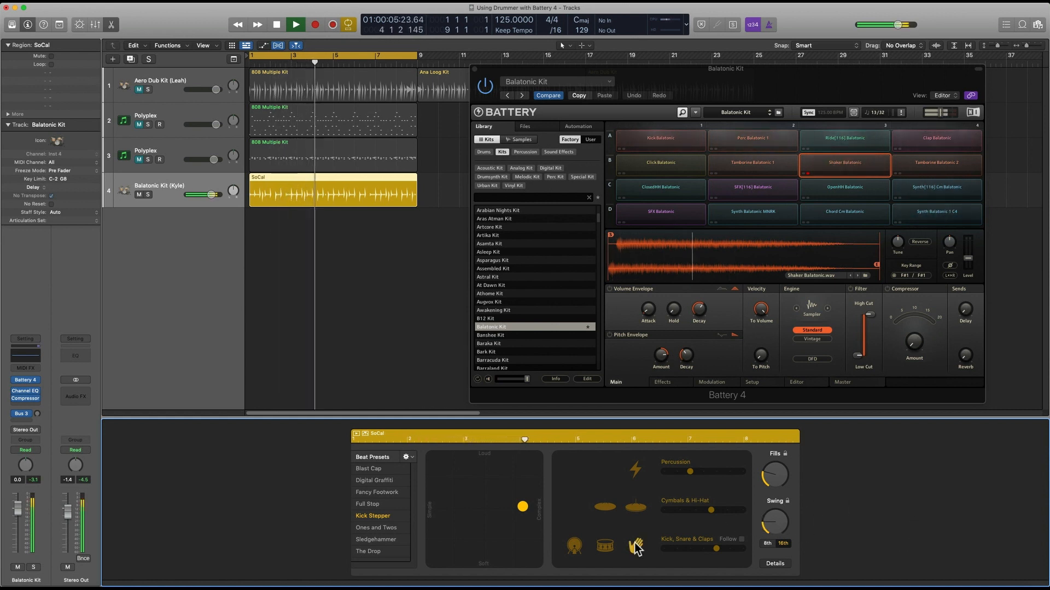
pyautogui.moveTo(522, 506); pyautogui.dragTo(485, 509)
# - Try the Sledgehammer beat preset, switch the region to Fancy Footwork, and stop playback after listening
pyautogui.click(372, 540)
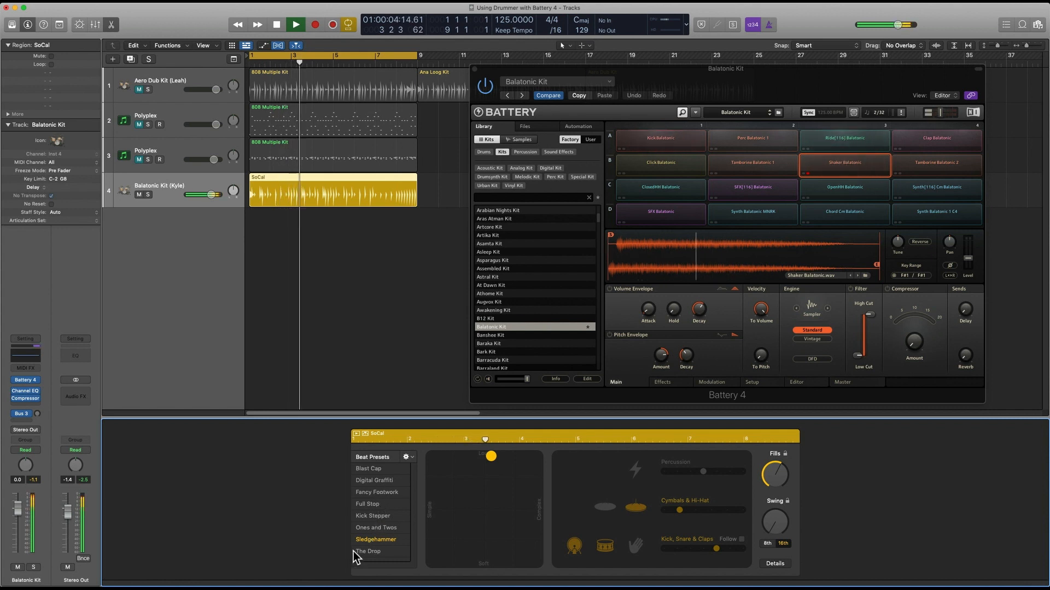
pyautogui.click(393, 493)
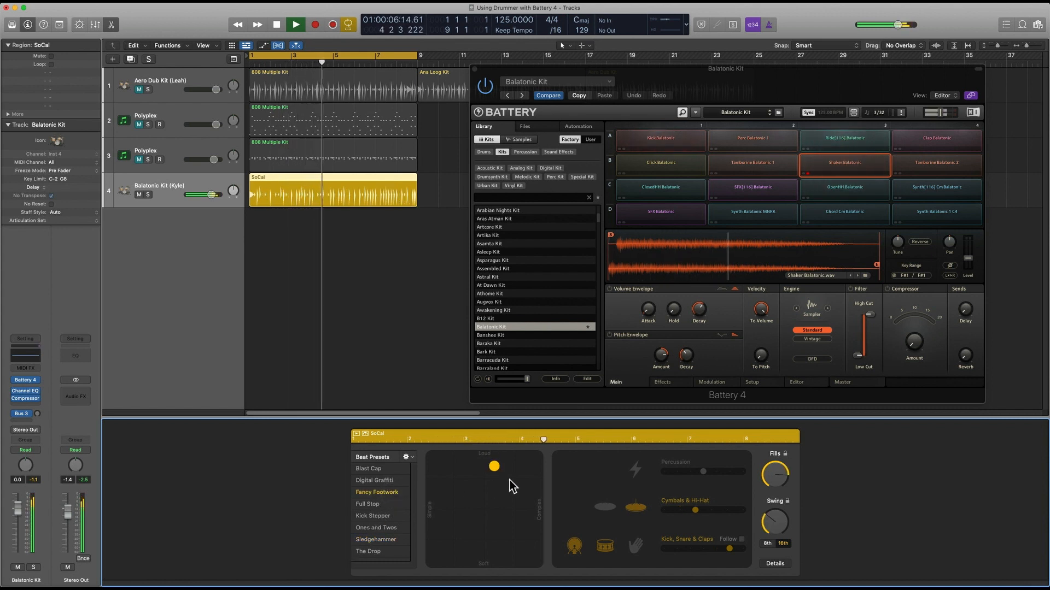
pyautogui.click(808, 172)
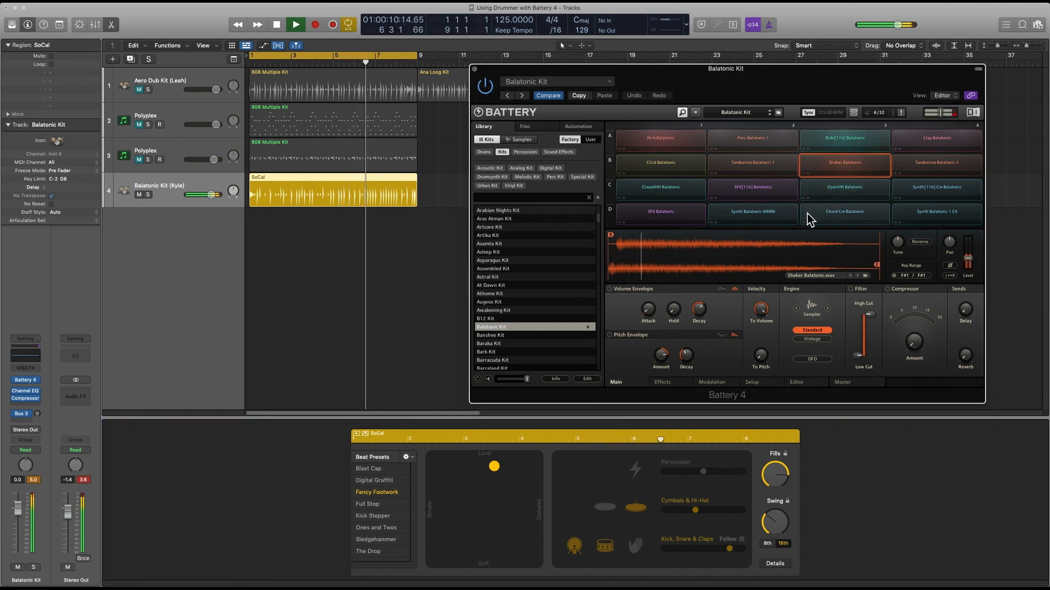
pyautogui.press('space')
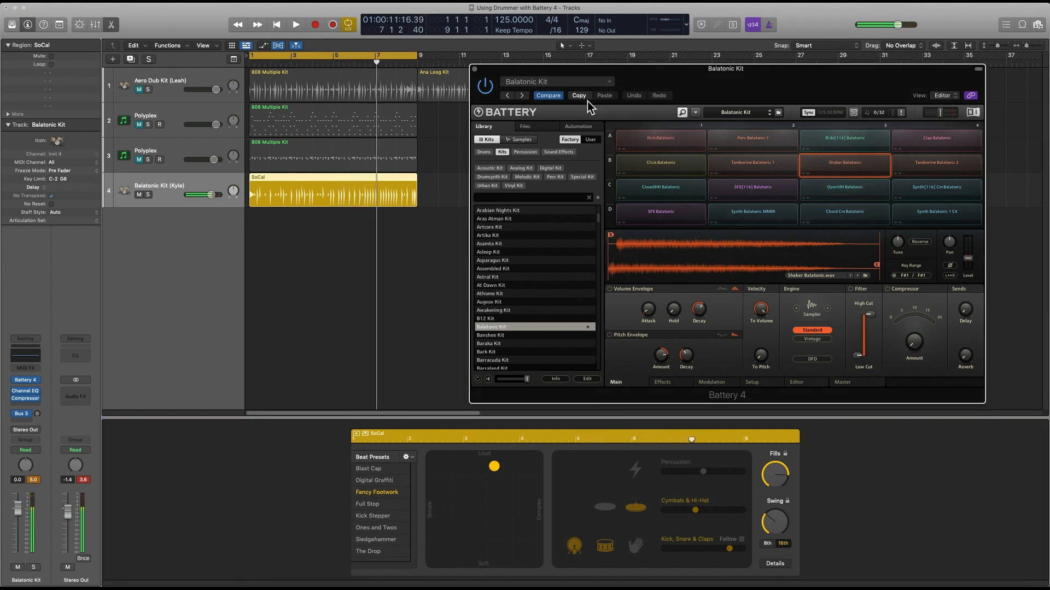
# - Load the Berlin Kit from the Battery 4 kit library onto the fourth track
pyautogui.moveTo(629, 79); pyautogui.dragTo(610, 77)
pyautogui.scroll(-3, 515, 274)
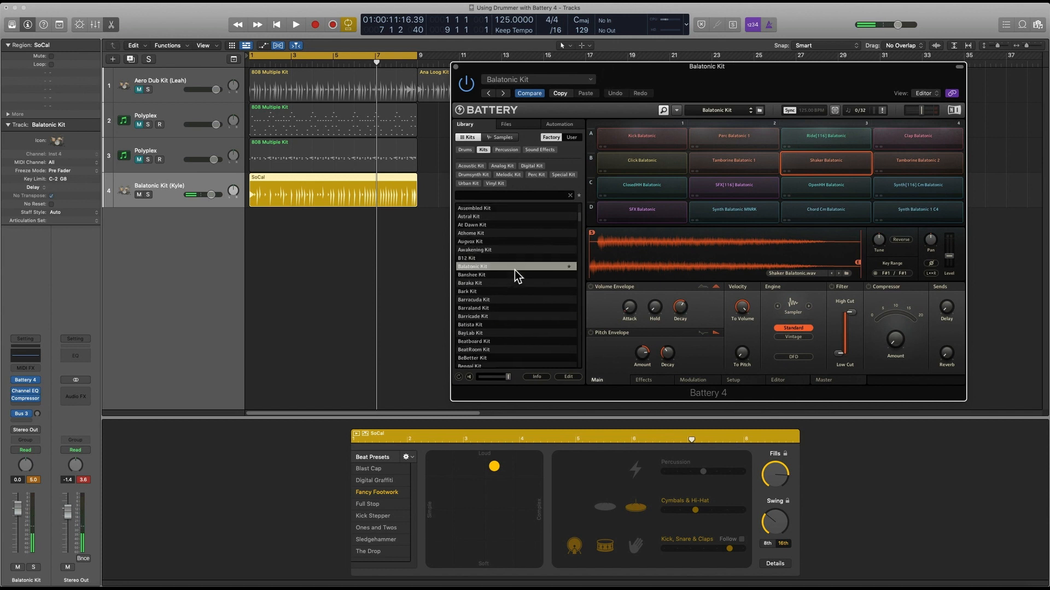
pyautogui.scroll(-3, 514, 270)
pyautogui.doubleClick(509, 316)
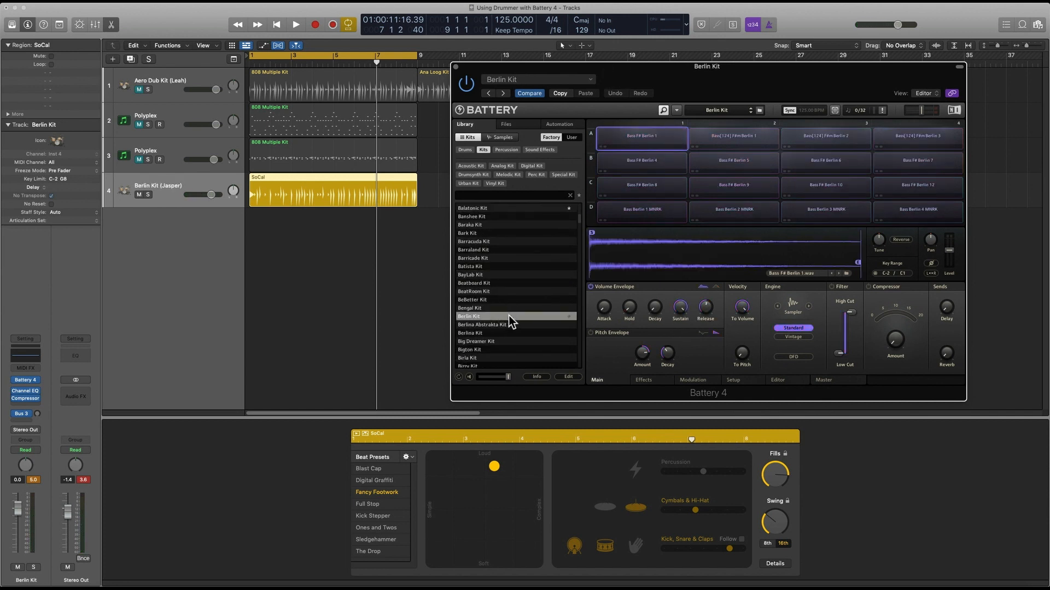
# - Listen to the Fancy Footwork pattern played by the Berlin Kit, then stop playback
pyautogui.press('space')
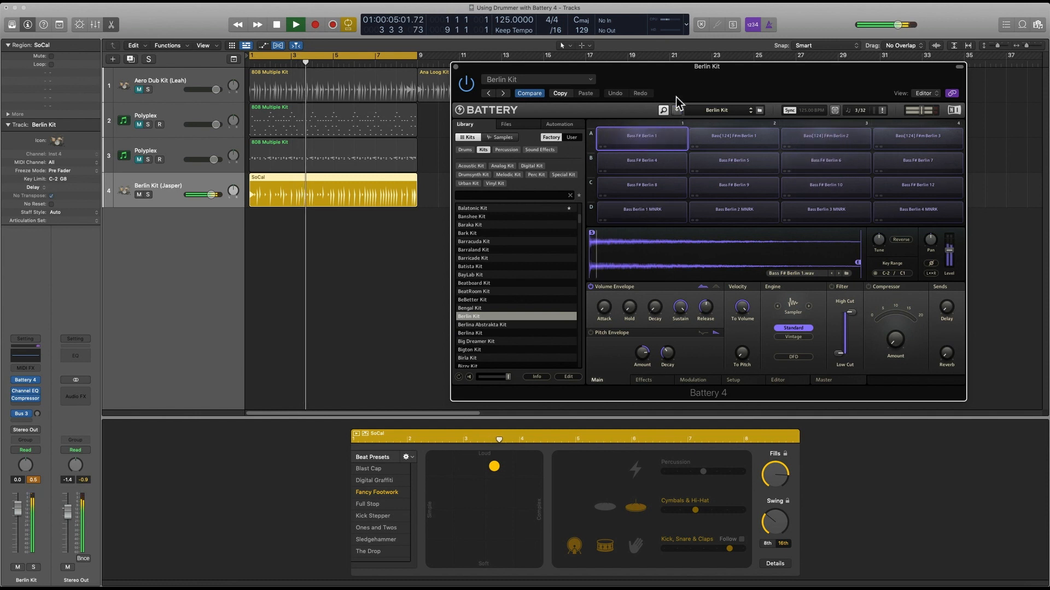
pyautogui.moveTo(673, 76); pyautogui.dragTo(678, 90)
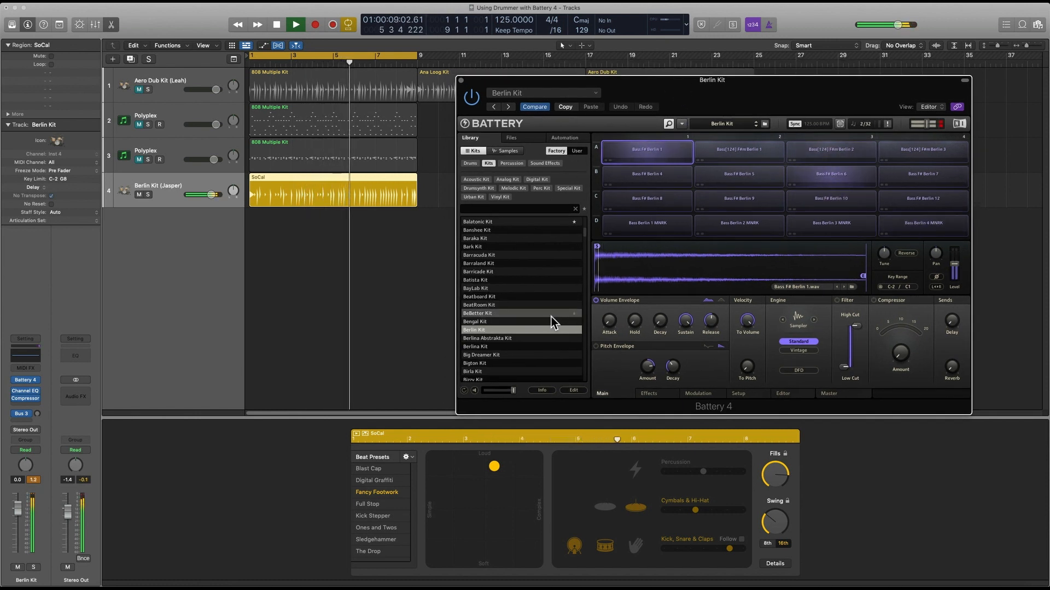
pyautogui.press('space')
# - Browse the Battery 4 kit library and load the Absolutely Kit onto the fourth track
pyautogui.scroll(3, 550, 316)
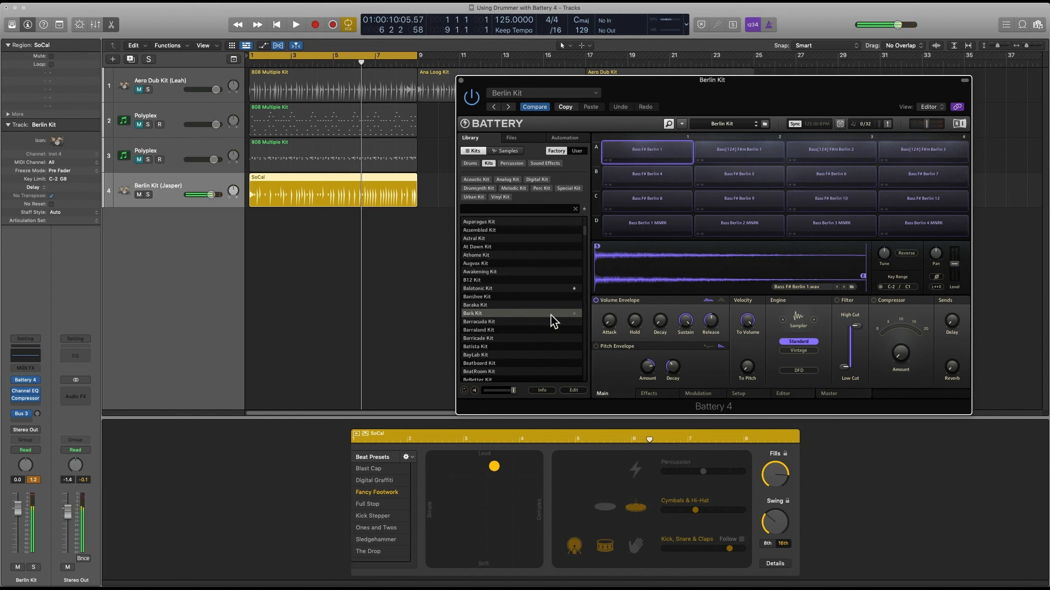
pyautogui.scroll(5, 550, 312)
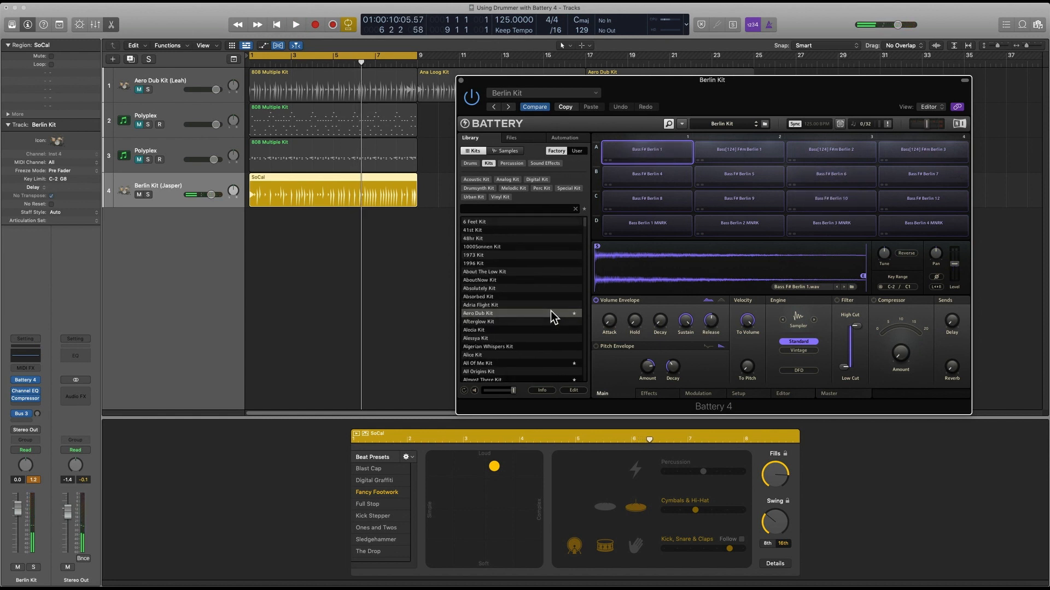
pyautogui.scroll(-3, 550, 310)
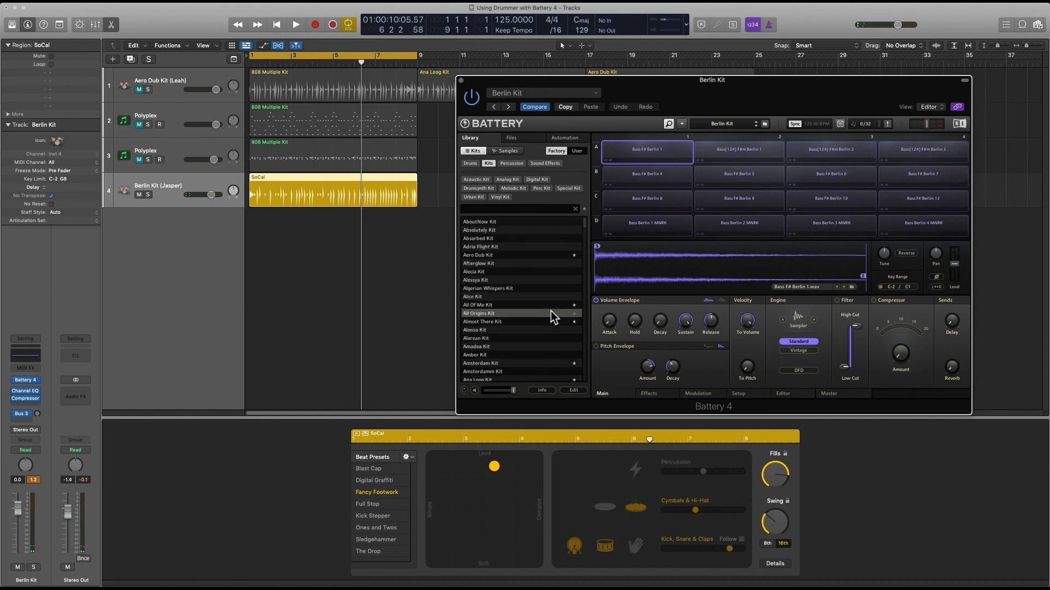
pyautogui.scroll(3, 537, 270)
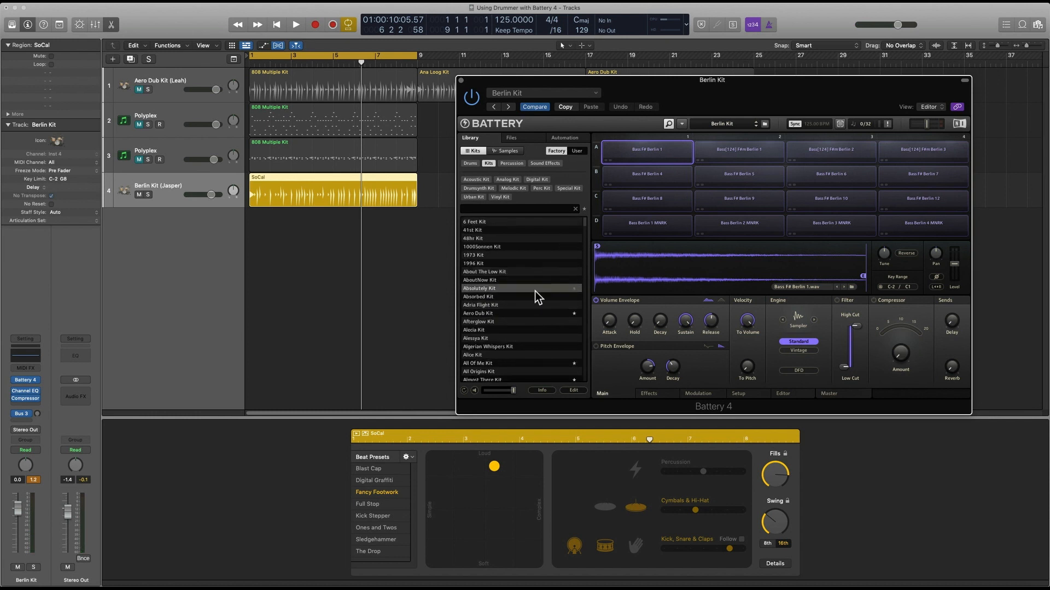
pyautogui.doubleClick(535, 291)
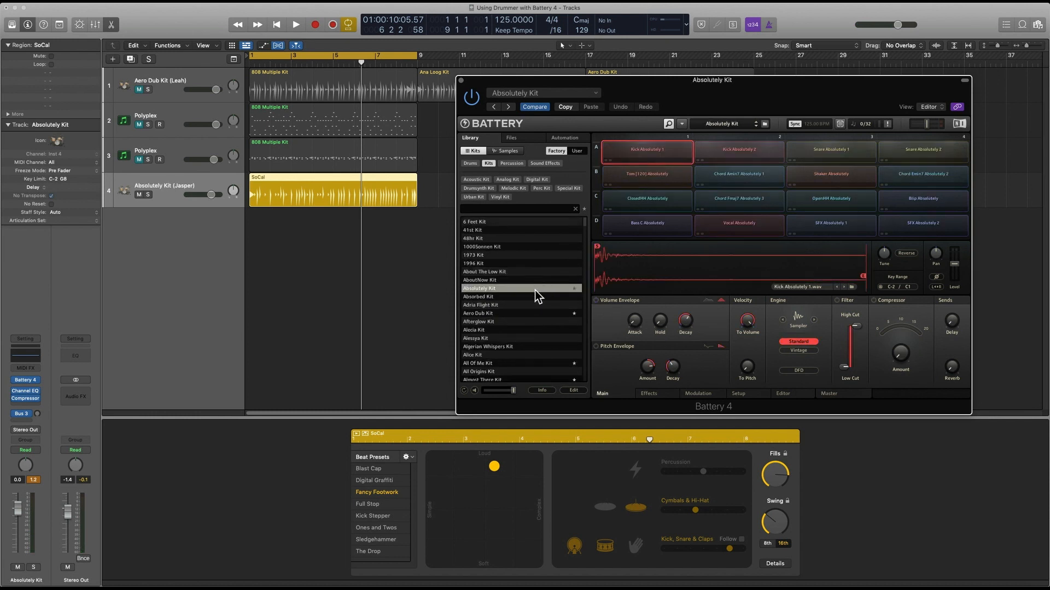
# - Play the Fancy Footwork pattern with the Absolutely Kit and make the pattern slightly softer and simpler
pyautogui.press('space')
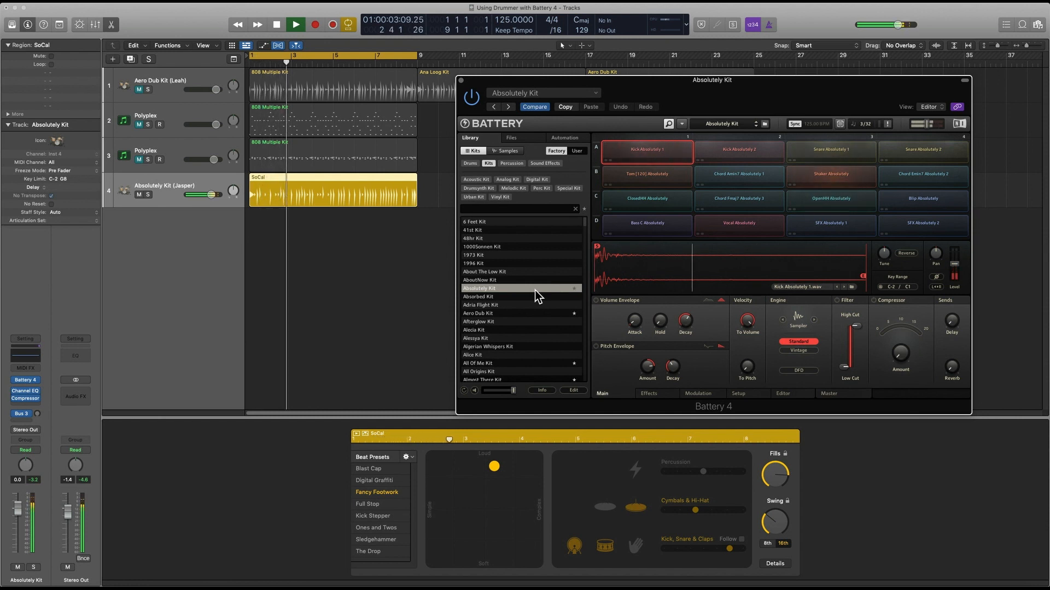
pyautogui.moveTo(762, 107); pyautogui.dragTo(769, 94)
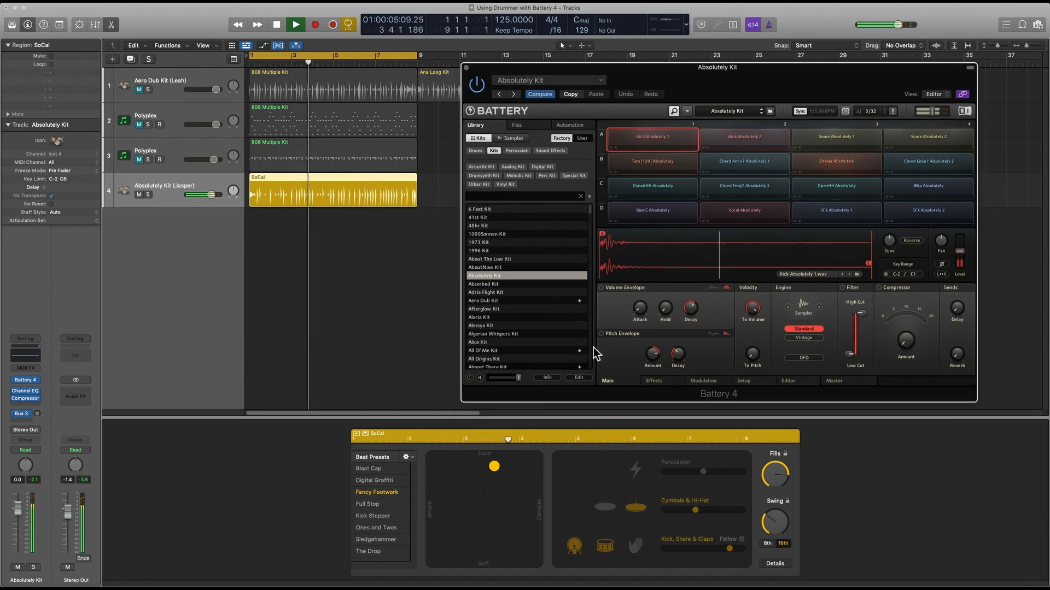
pyautogui.click(482, 491)
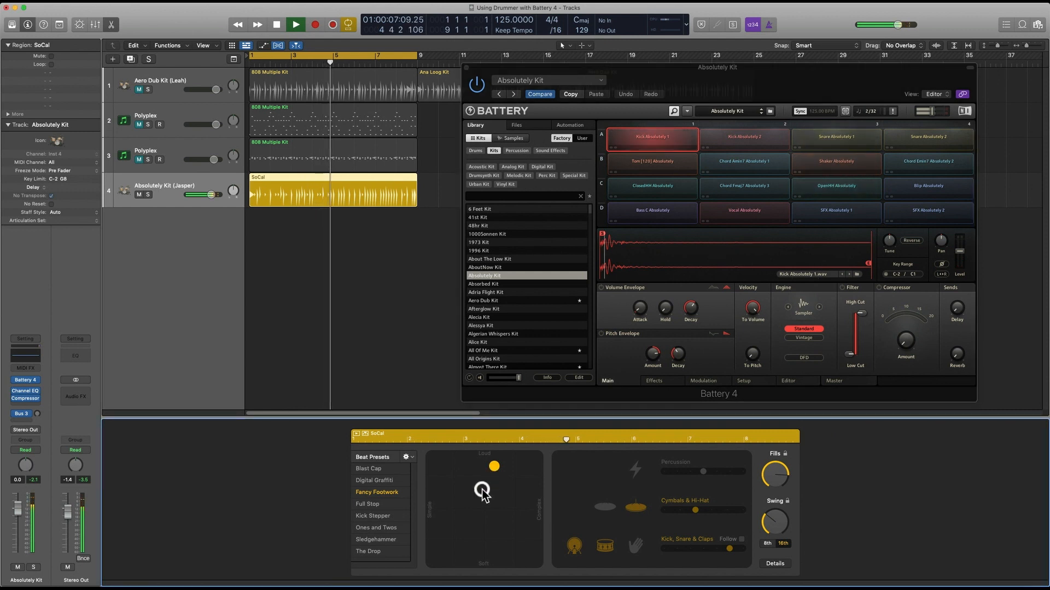
pyautogui.moveTo(493, 467); pyautogui.dragTo(485, 484)
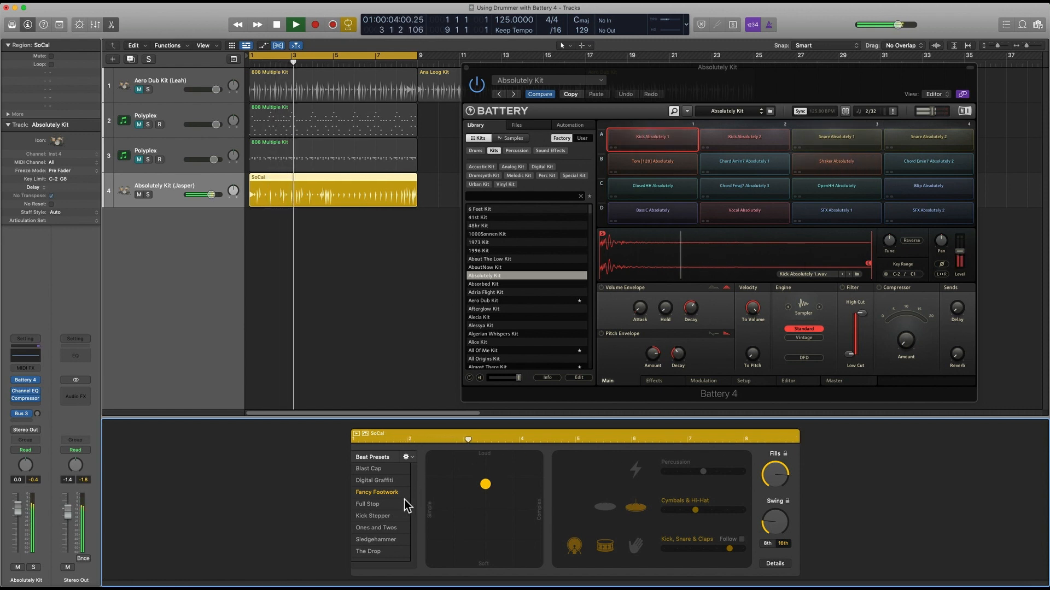
# - Try the Full Stop beat preset, then stop playback and return the region to Fancy Footwork
pyautogui.click(391, 505)
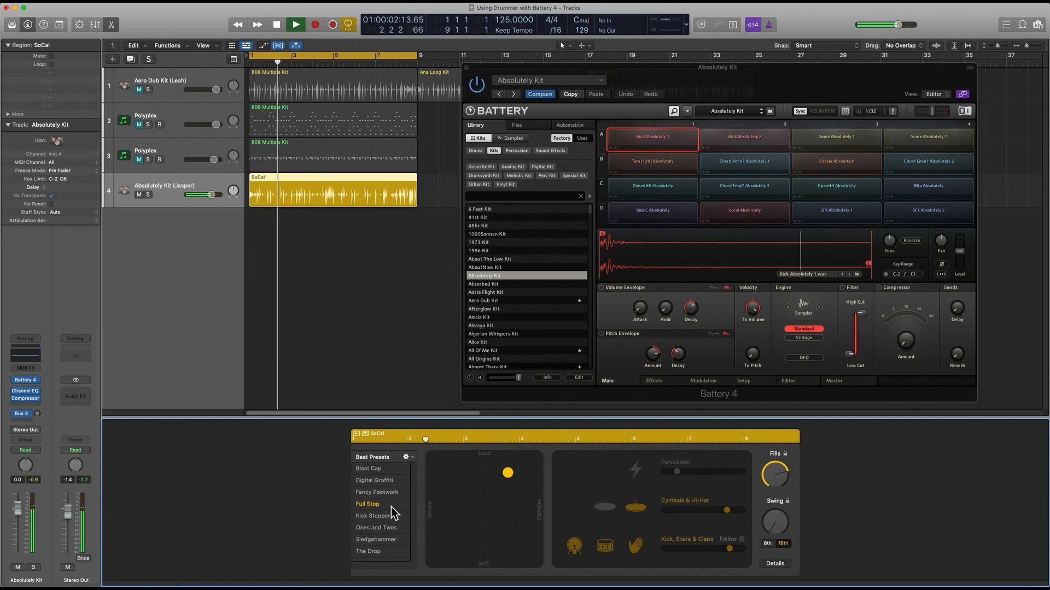
pyautogui.click(579, 277)
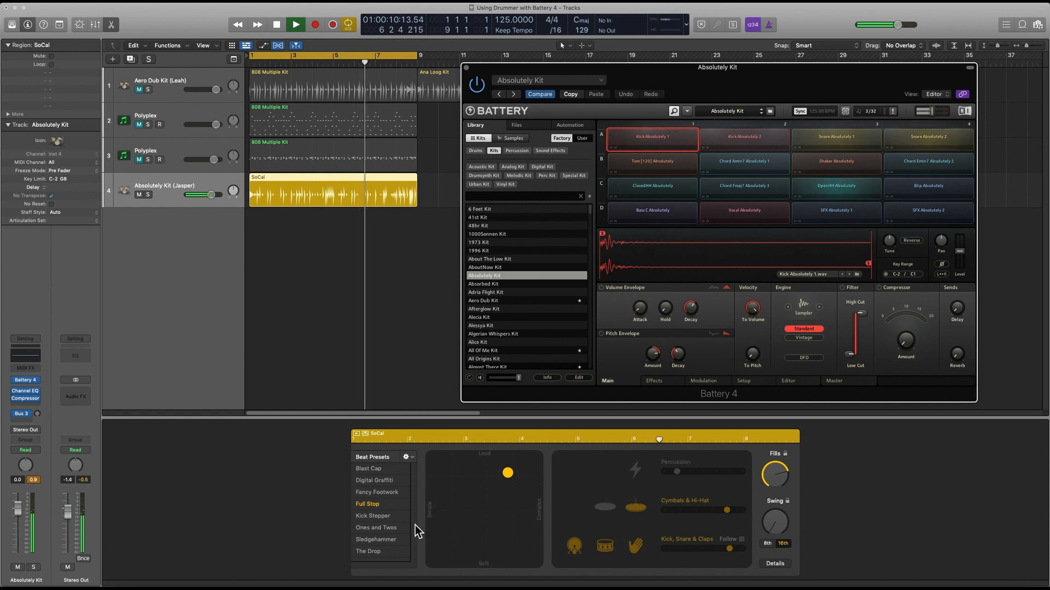
pyautogui.press('space')
pyautogui.click(395, 495)
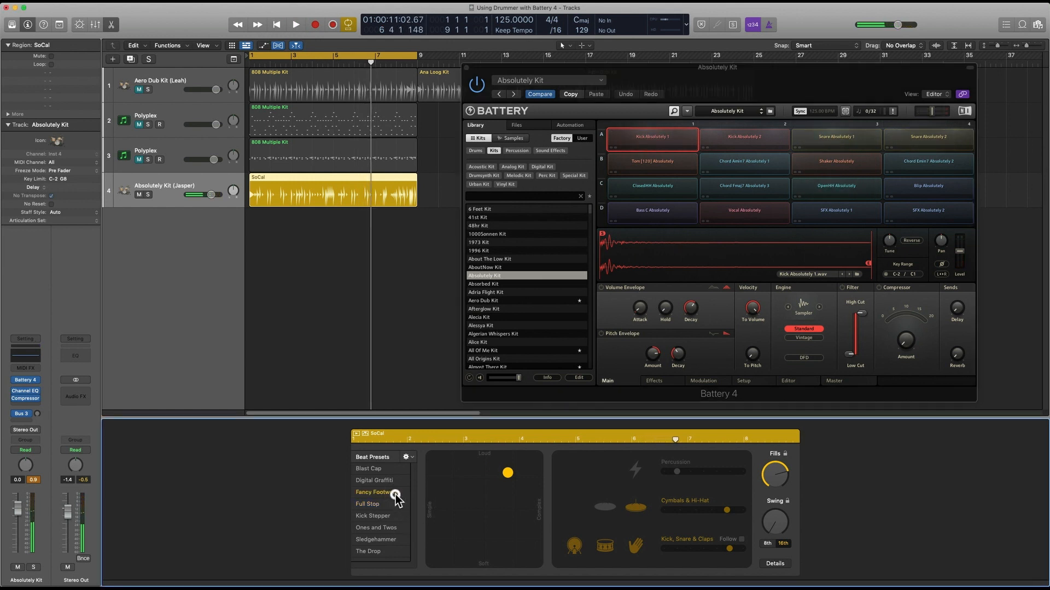
# - Replay Fancy Footwork with the Absolutely Kit, then glance through the kit library and close the Battery 4 window
pyautogui.press('space')
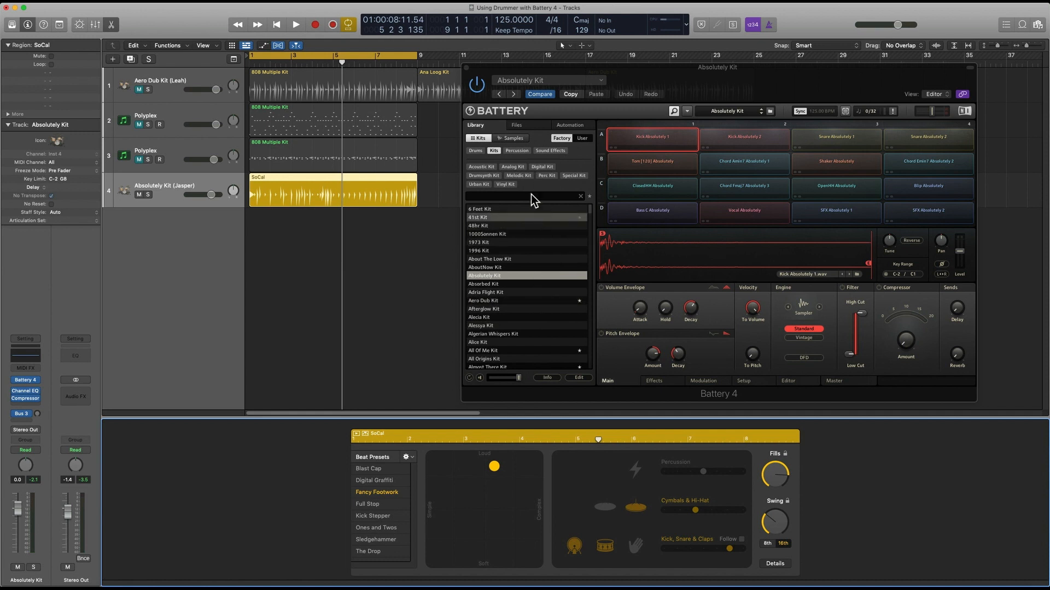
pyautogui.moveTo(589, 211)
pyautogui.mouseDown()
pyautogui.moveTo(578, 387)
pyautogui.moveTo(587, 212)
pyautogui.mouseUp()
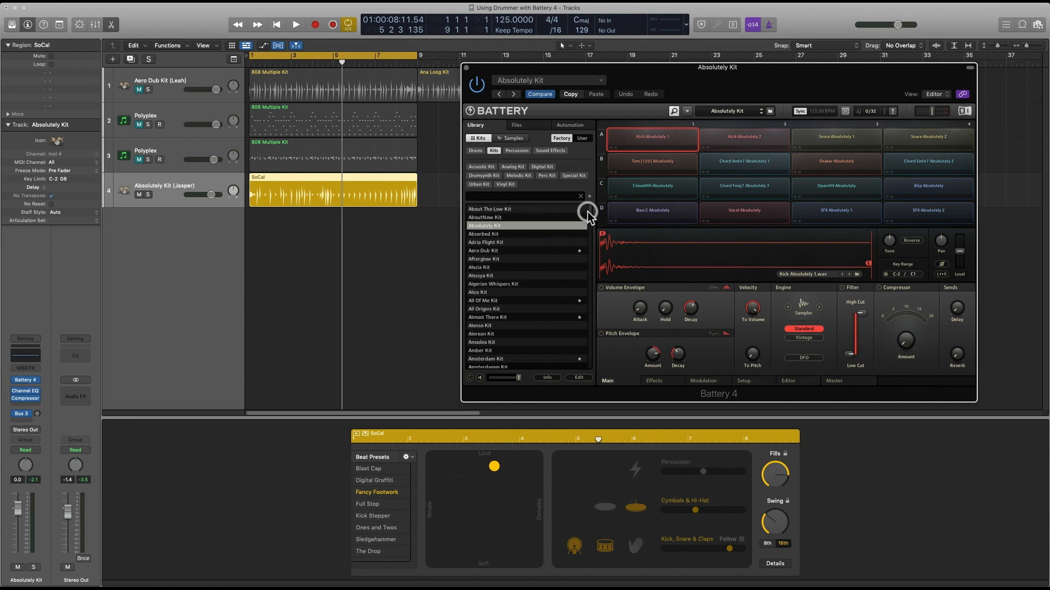
pyautogui.click(469, 69)
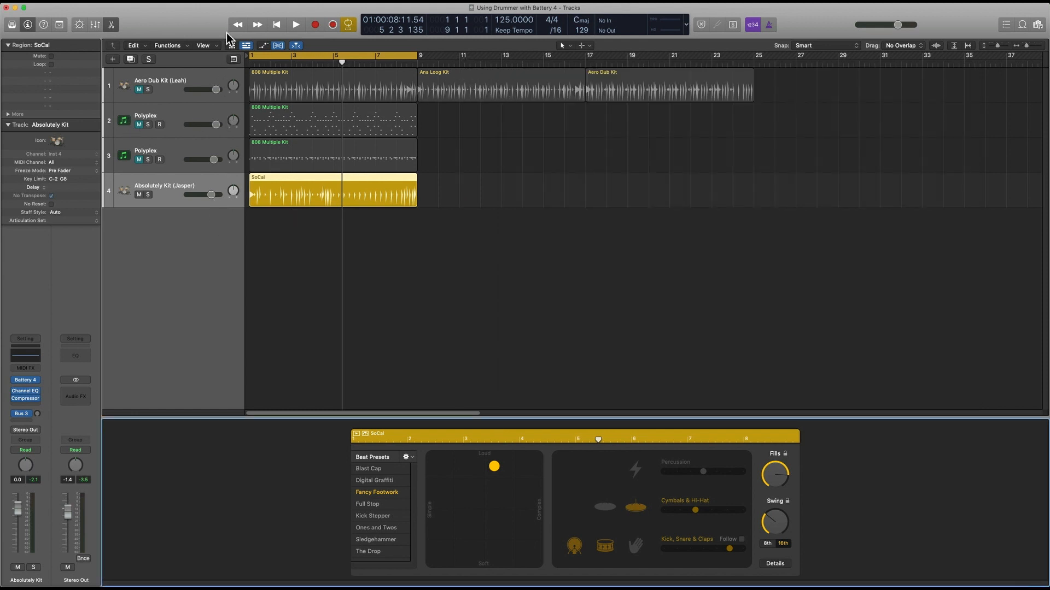
# - Mute the Absolutely Kit track, unmute the first Polyplex track, and bring up its Komplete Kontrol instrument
pyautogui.click(138, 195)
pyautogui.click(140, 125)
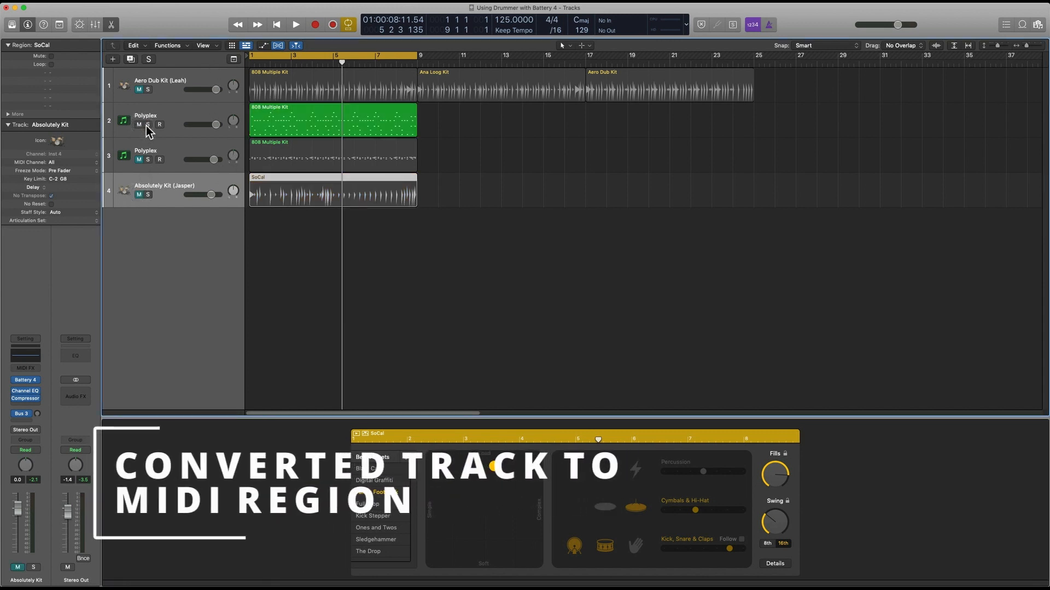
pyautogui.click(155, 110)
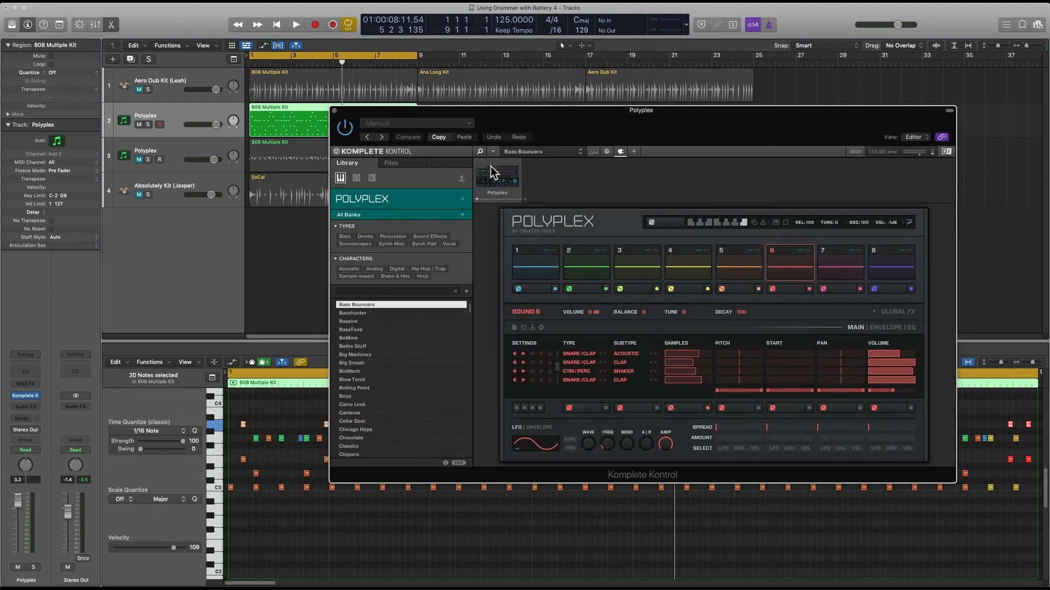
pyautogui.moveTo(494, 126); pyautogui.dragTo(713, 65)
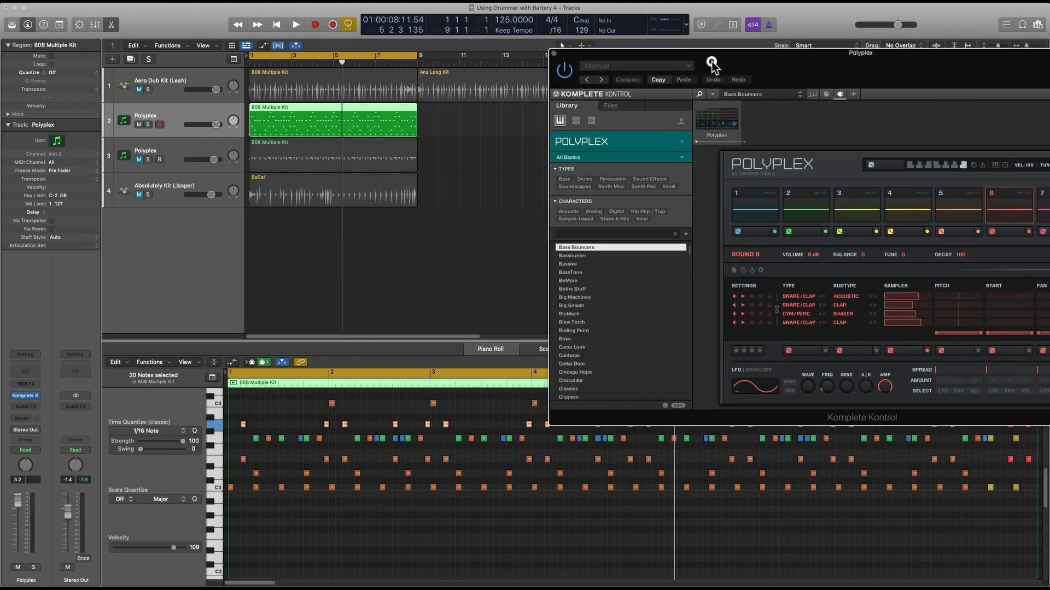
# - Compare the SoCal Drummer region on the fourth track with the Polyplex track's 808 Multiple Kit MIDI region
pyautogui.click(392, 265)
pyautogui.click(372, 184)
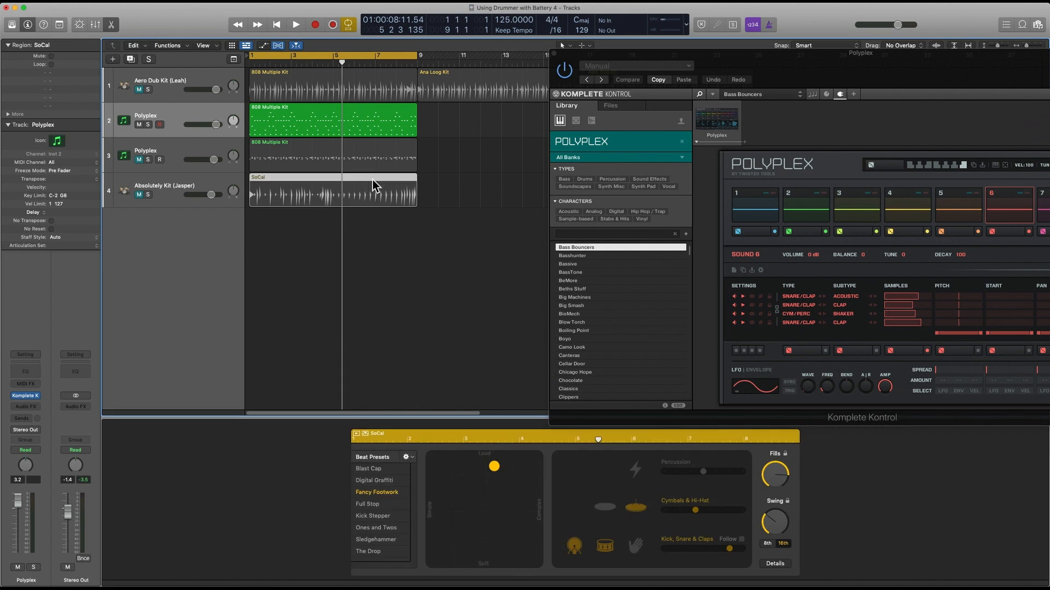
pyautogui.moveTo(577, 61); pyautogui.dragTo(462, 92)
pyautogui.click(182, 109)
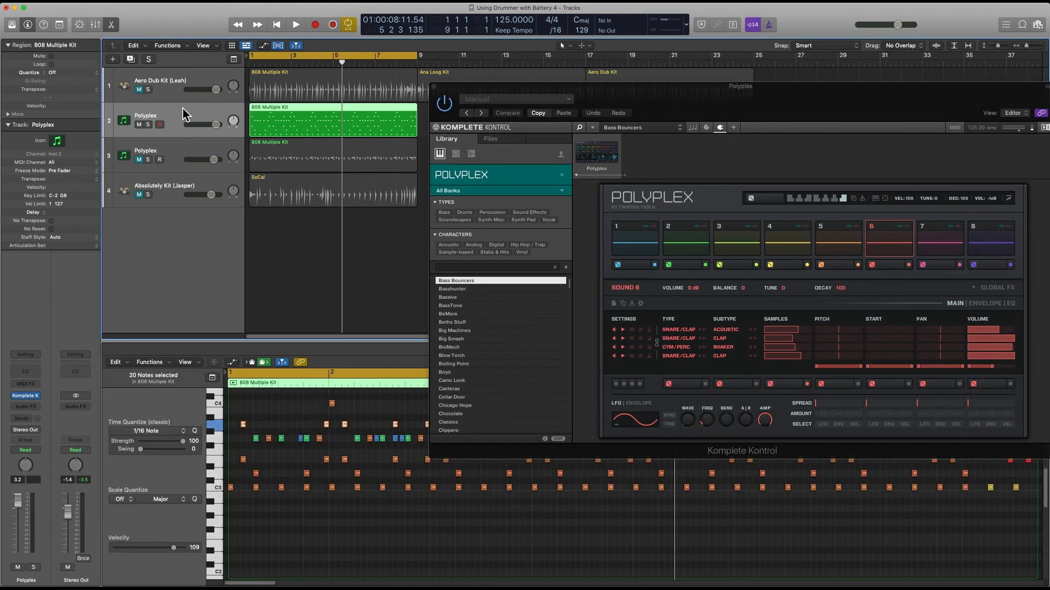
# - Close the Komplete Kontrol window and enlarge the Piano Roll to show the 808 Multiple Kit region's notes
pyautogui.click(433, 87)
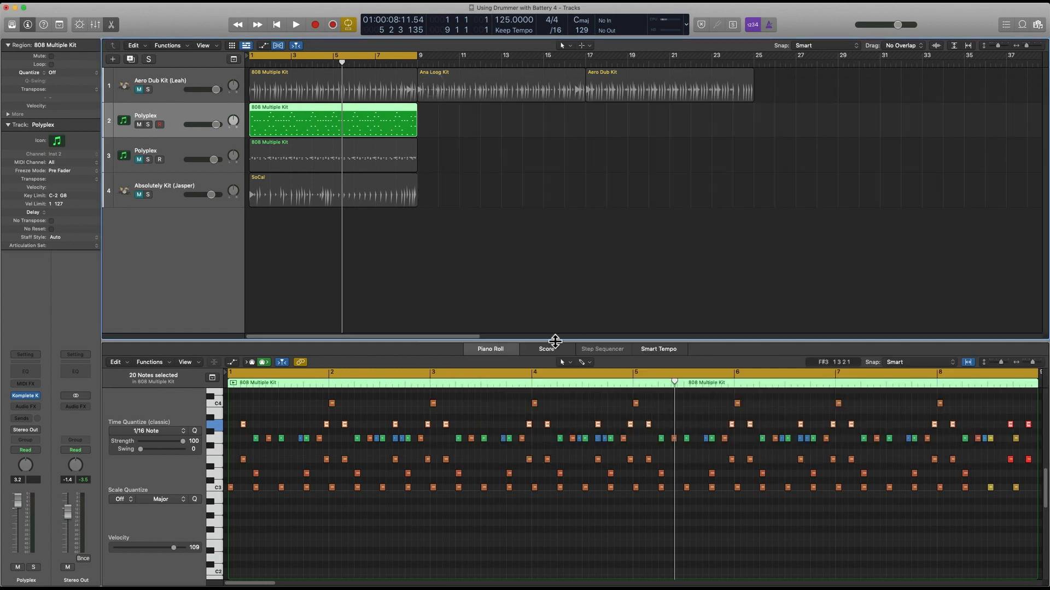
pyautogui.moveTo(554, 342); pyautogui.dragTo(560, 312)
pyautogui.scroll(3, 398, 476)
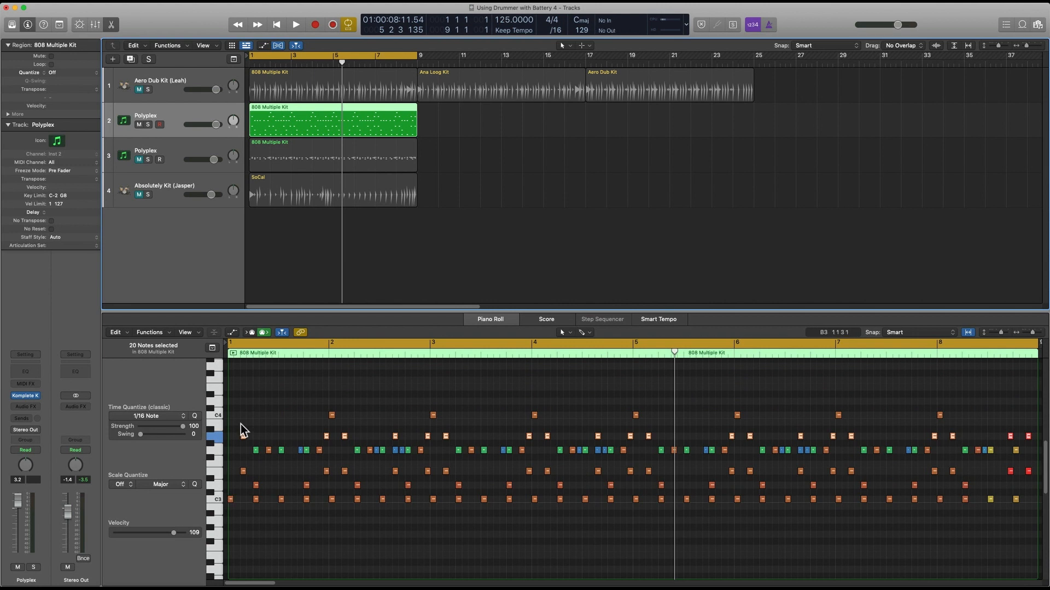
# - Bring the Polyplex instrument back up, play the MIDI pattern, solo its track, and stop playback after listening
pyautogui.press('v')
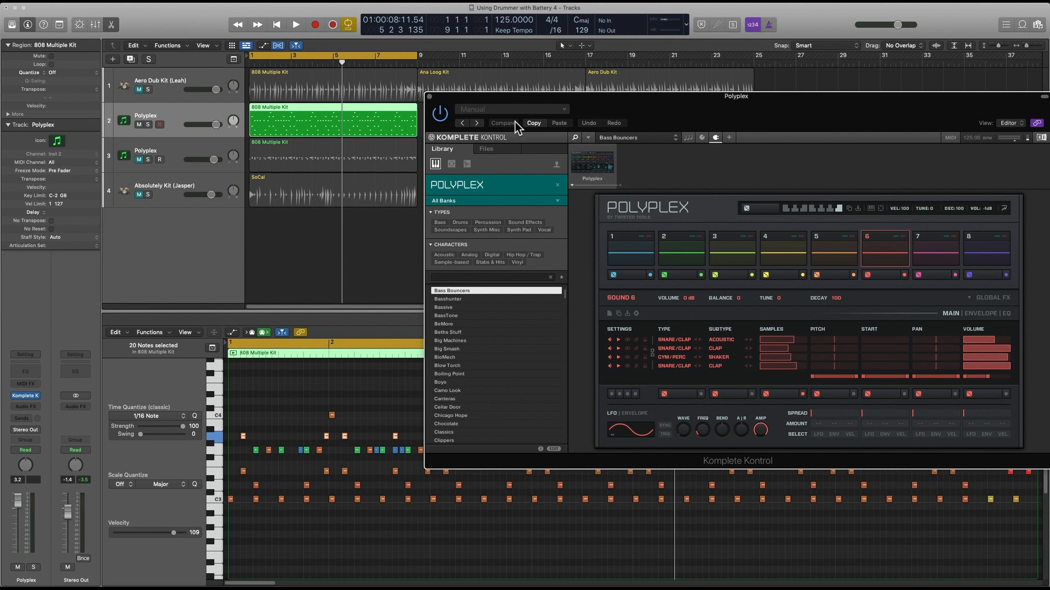
pyautogui.moveTo(623, 113); pyautogui.dragTo(573, 126)
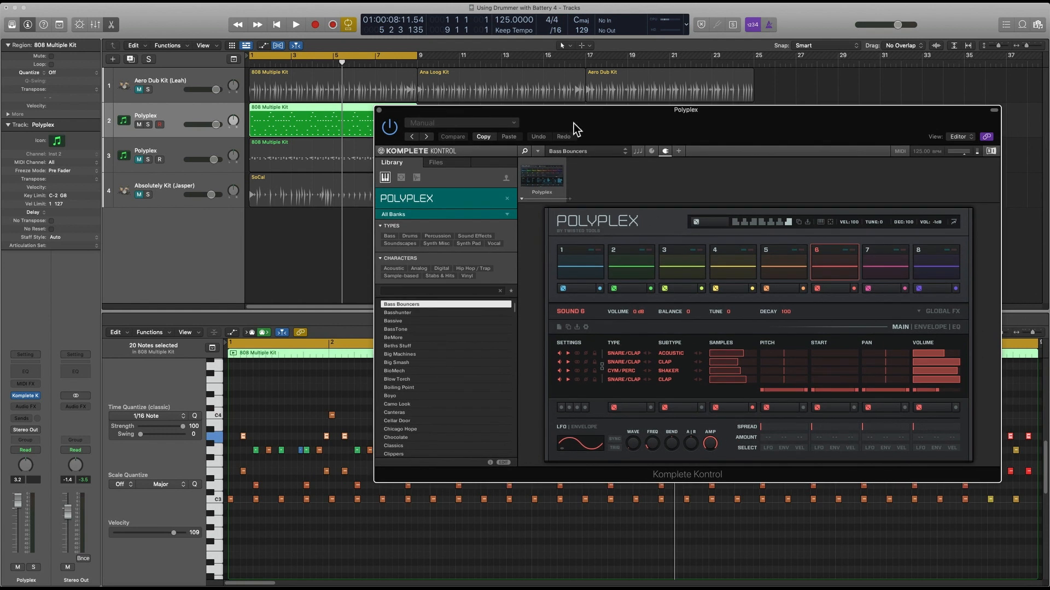
pyautogui.press('space')
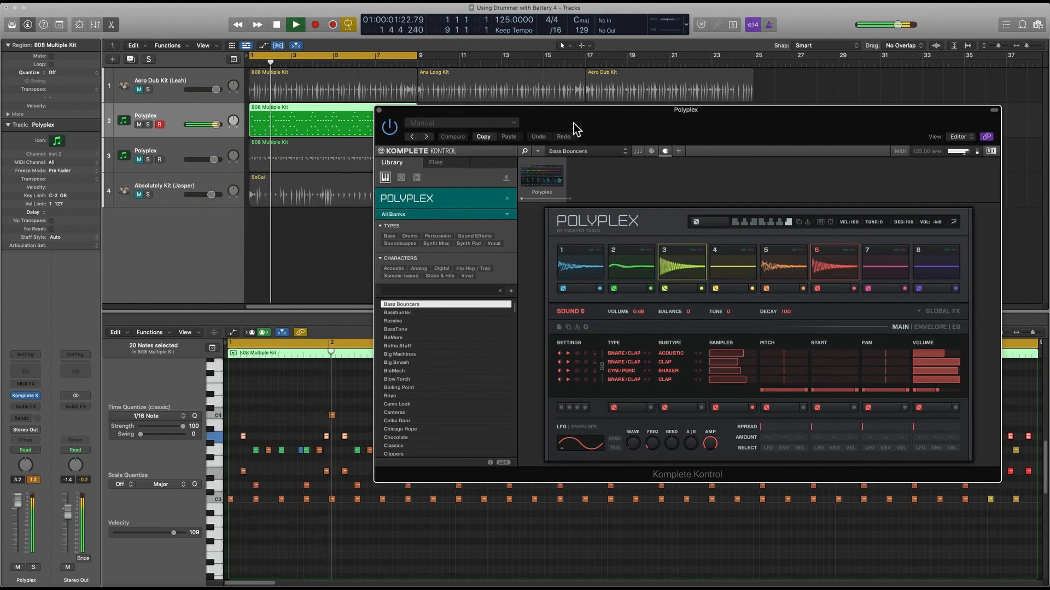
pyautogui.click(146, 125)
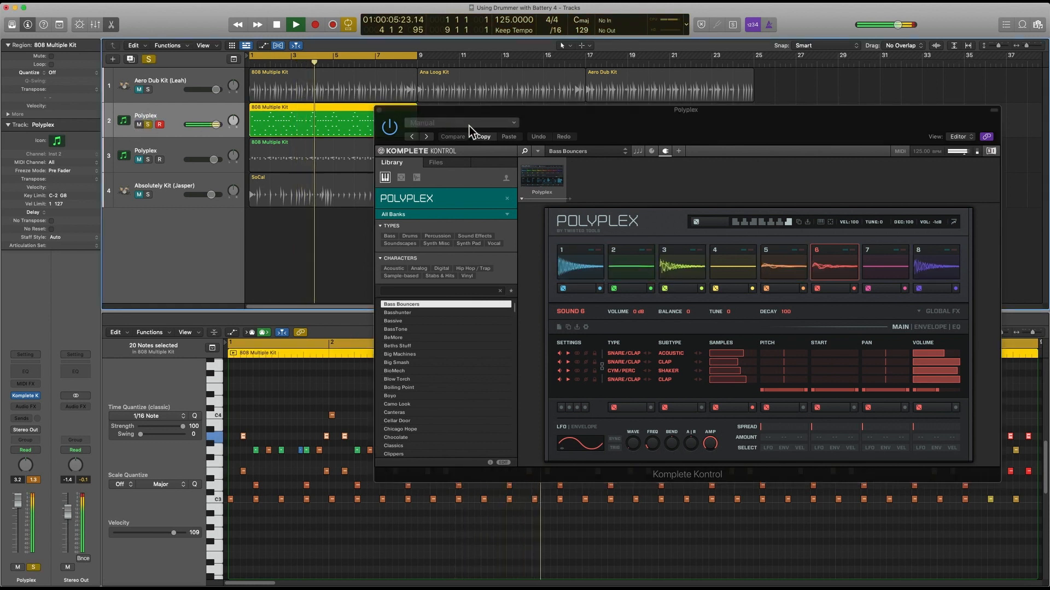
pyautogui.click(475, 113)
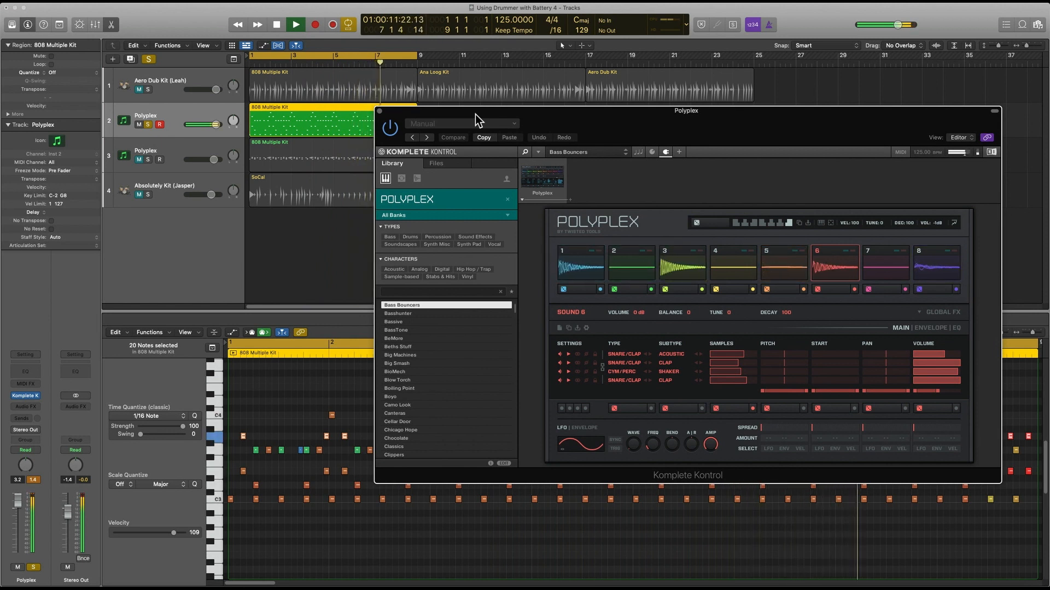
pyautogui.press('space')
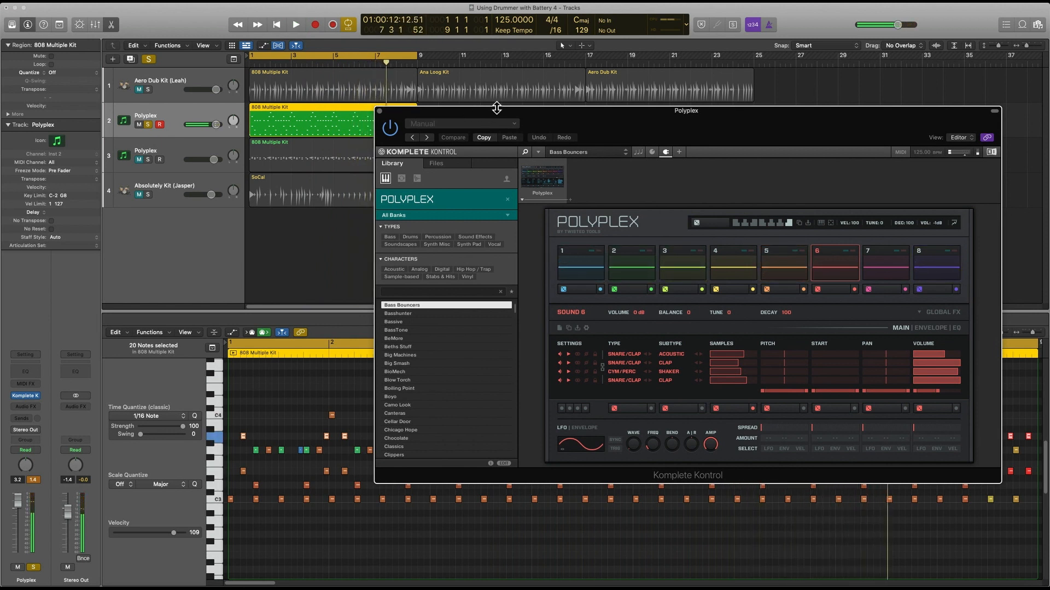
# - Move the plug-in window clear of the Piano Roll notes and listen to the soloed Polyplex pattern again
pyautogui.moveTo(496, 108); pyautogui.dragTo(489, 30)
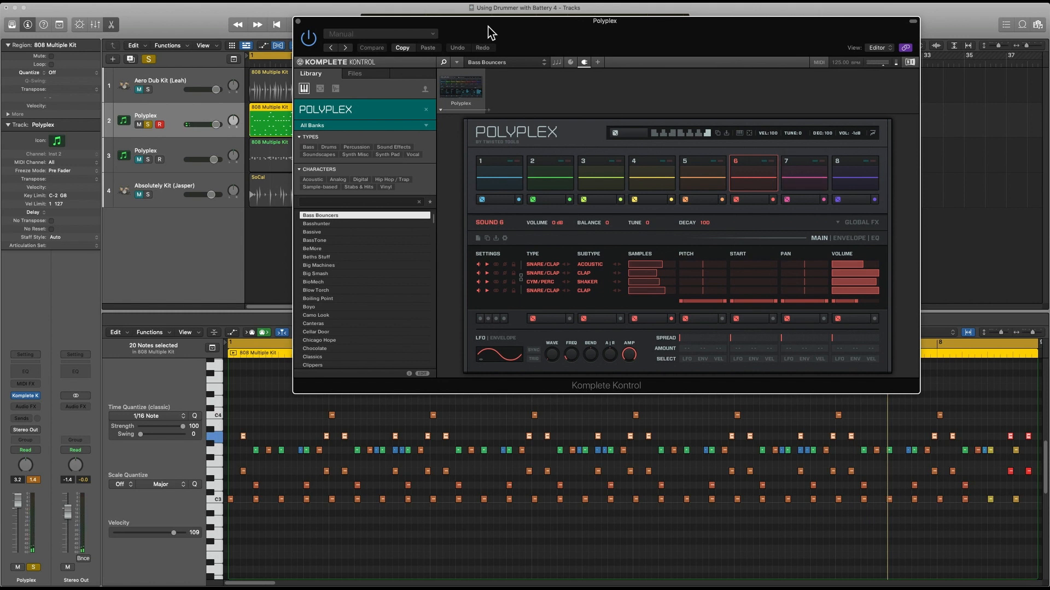
pyautogui.press('space')
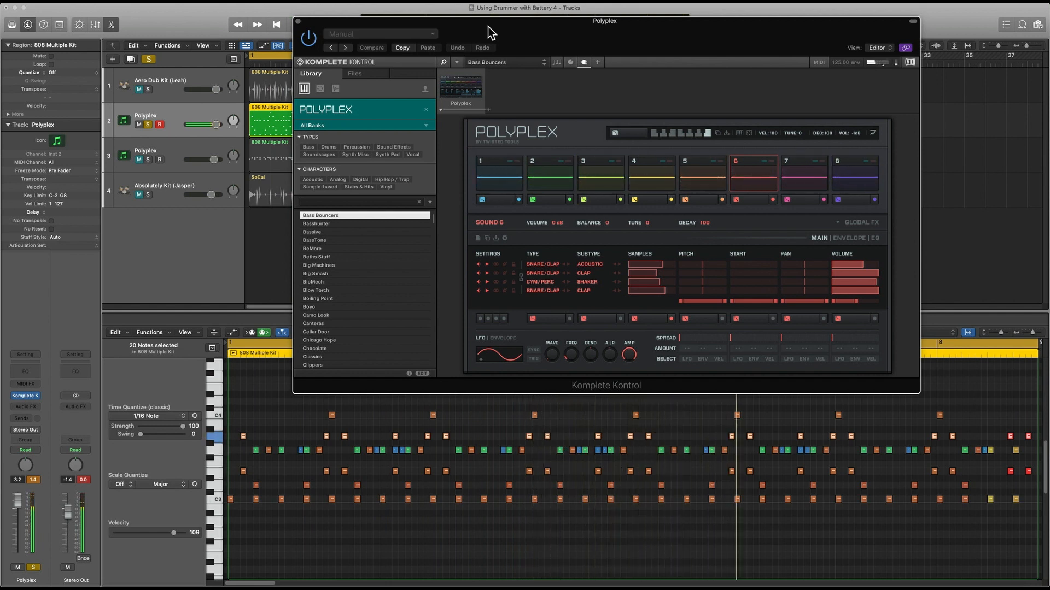
pyautogui.moveTo(516, 34); pyautogui.dragTo(621, 147)
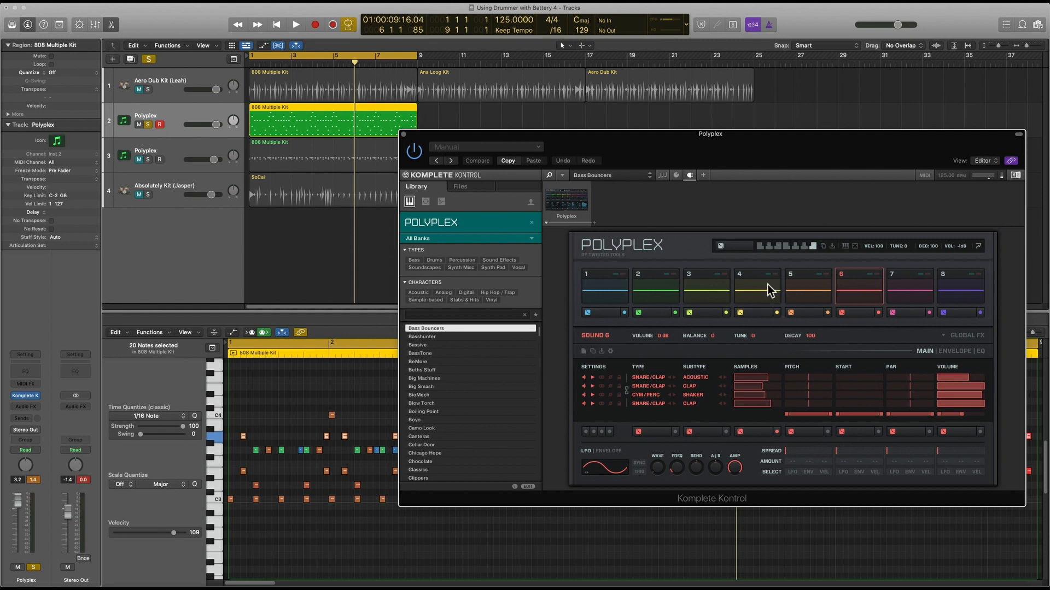
pyautogui.moveTo(764, 146); pyautogui.dragTo(750, 162)
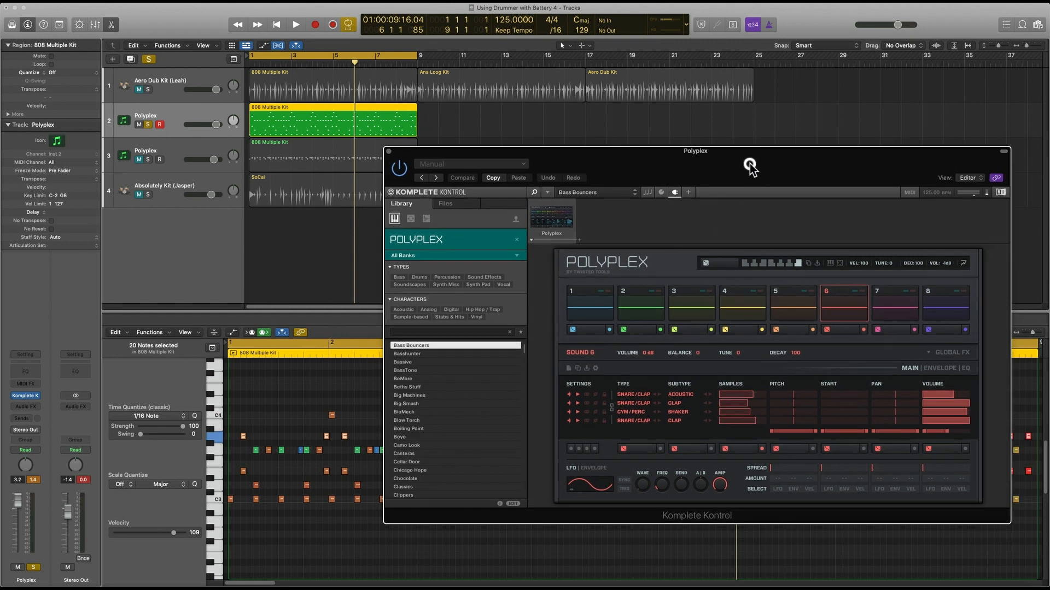
# - Select Polyplex sound 1 and audition it while switching its lower sample layers off and back on
pyautogui.click(592, 289)
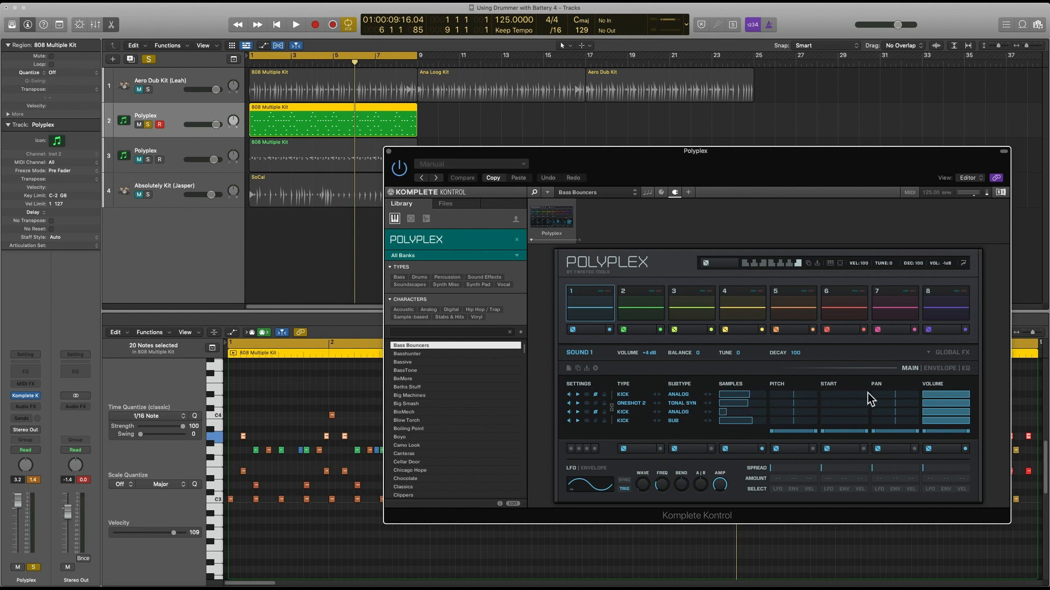
pyautogui.click(569, 412)
pyautogui.click(568, 420)
pyautogui.click(590, 304)
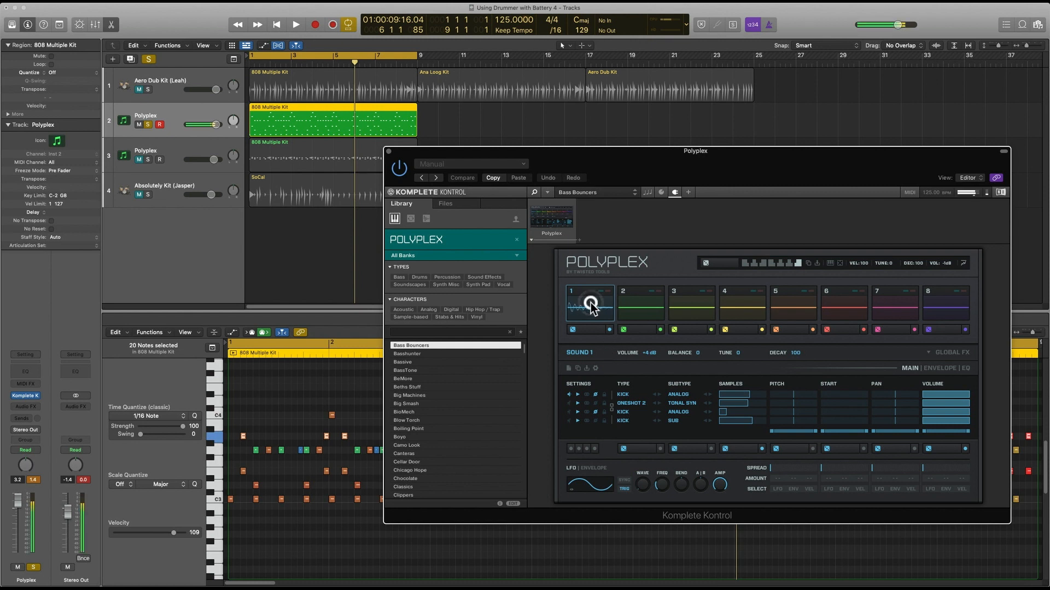
pyautogui.click(569, 420)
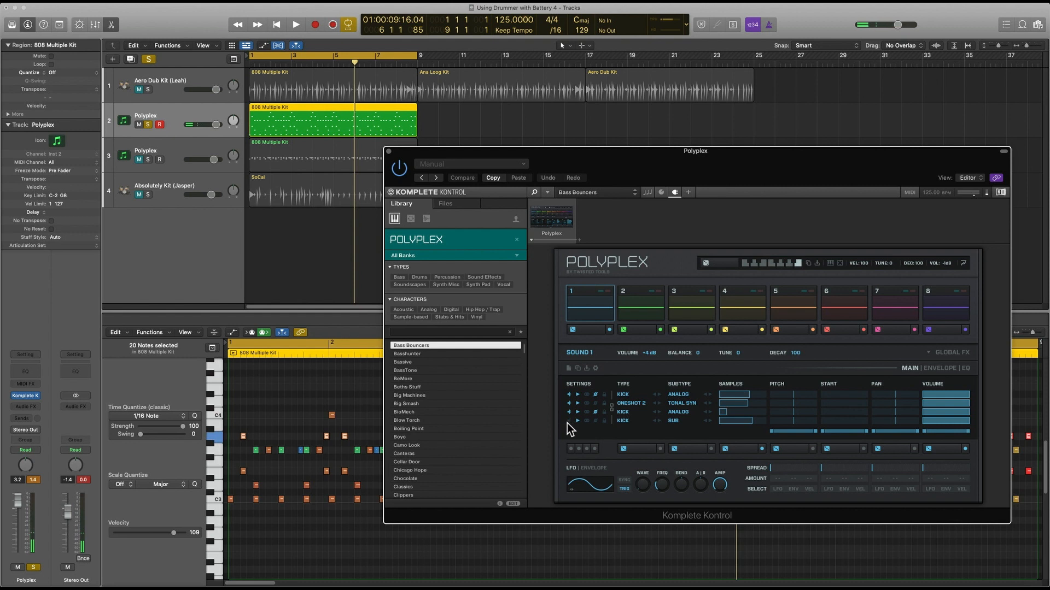
pyautogui.click(569, 420)
pyautogui.click(591, 306)
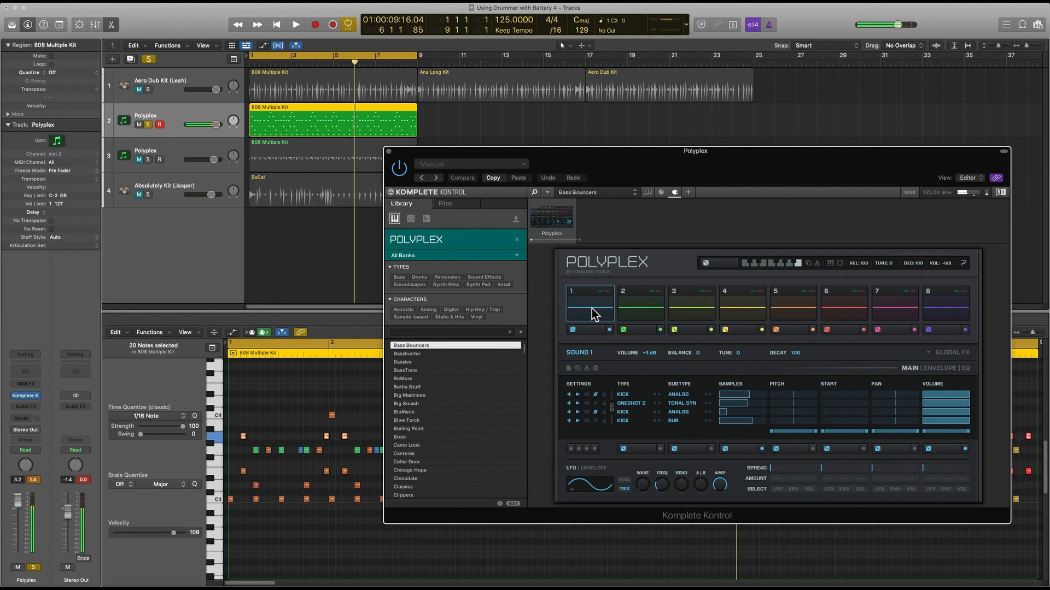
# - Reverse sound 1's fourth sample layer, then adjust the third layer's sample and pitch and lower the layer volumes
pyautogui.click(576, 421)
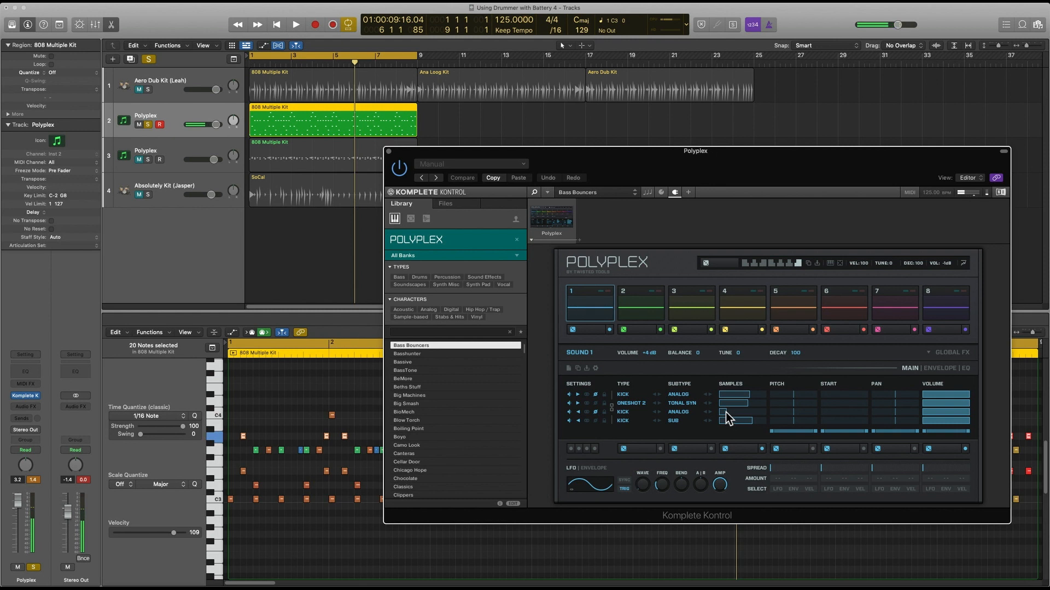
pyautogui.moveTo(727, 413)
pyautogui.mouseDown()
pyautogui.moveTo(754, 416)
pyautogui.moveTo(735, 415)
pyautogui.mouseUp()
pyautogui.moveTo(969, 403); pyautogui.dragTo(959, 413)
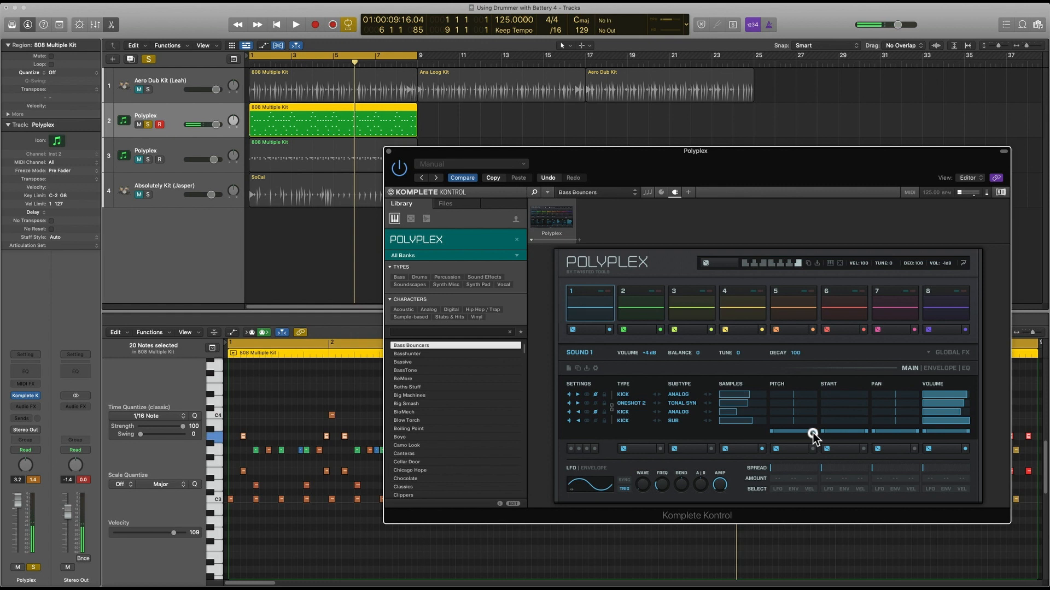
pyautogui.moveTo(794, 412); pyautogui.dragTo(793, 412)
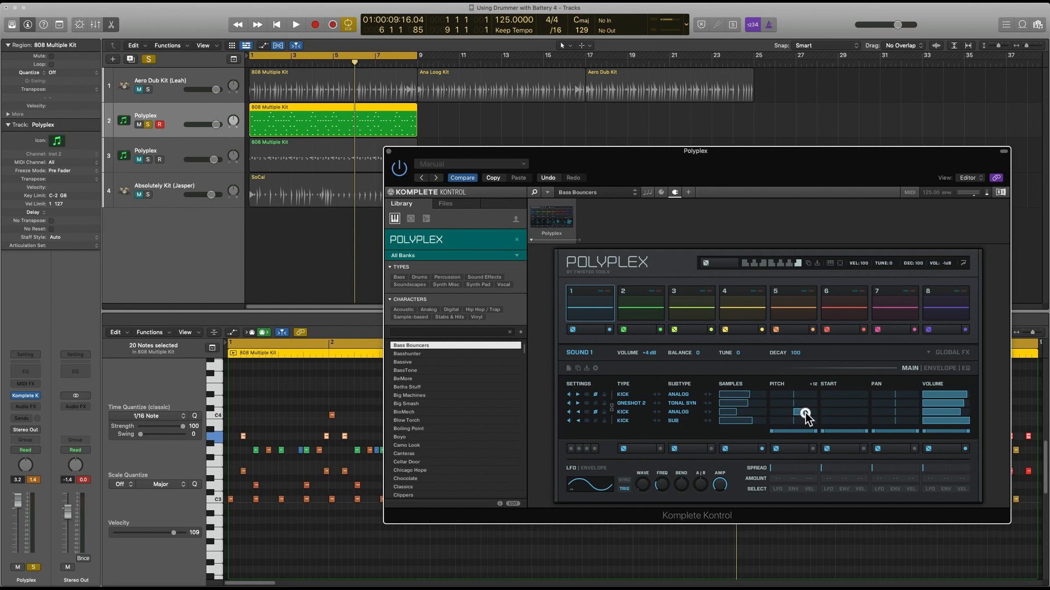
pyautogui.moveTo(806, 414); pyautogui.dragTo(804, 413)
# - Randomize the samples of Polyplex sound 1 and audition the new sound
pyautogui.click(572, 330)
pyautogui.click(587, 312)
pyautogui.click(587, 311)
pyautogui.click(589, 330)
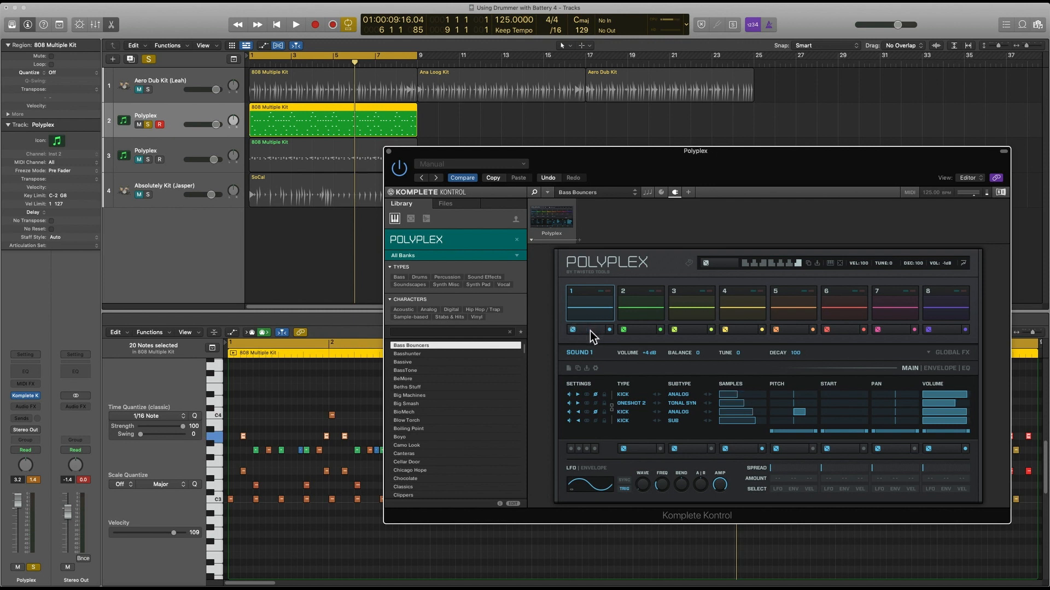
# - Audition Polyplex sound 1 several times to hear its current layers
pyautogui.click(588, 309)
pyautogui.click(589, 309)
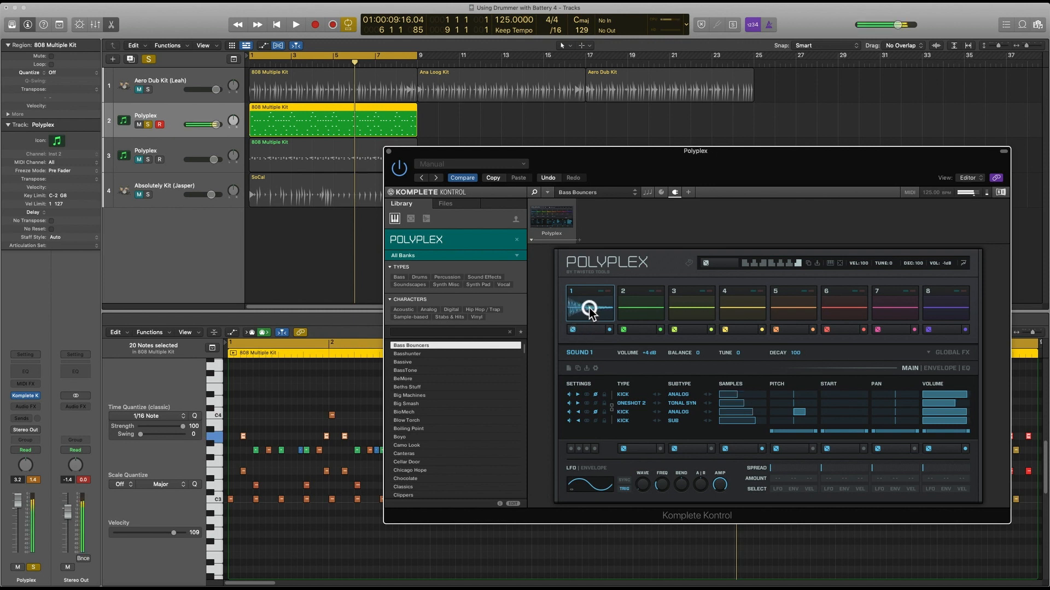
pyautogui.click(590, 312)
pyautogui.click(590, 313)
pyautogui.click(590, 313)
# - Randomize the sample choices and layer volumes of Polyplex sound 1 and audition the result repeatedly
pyautogui.click(602, 332)
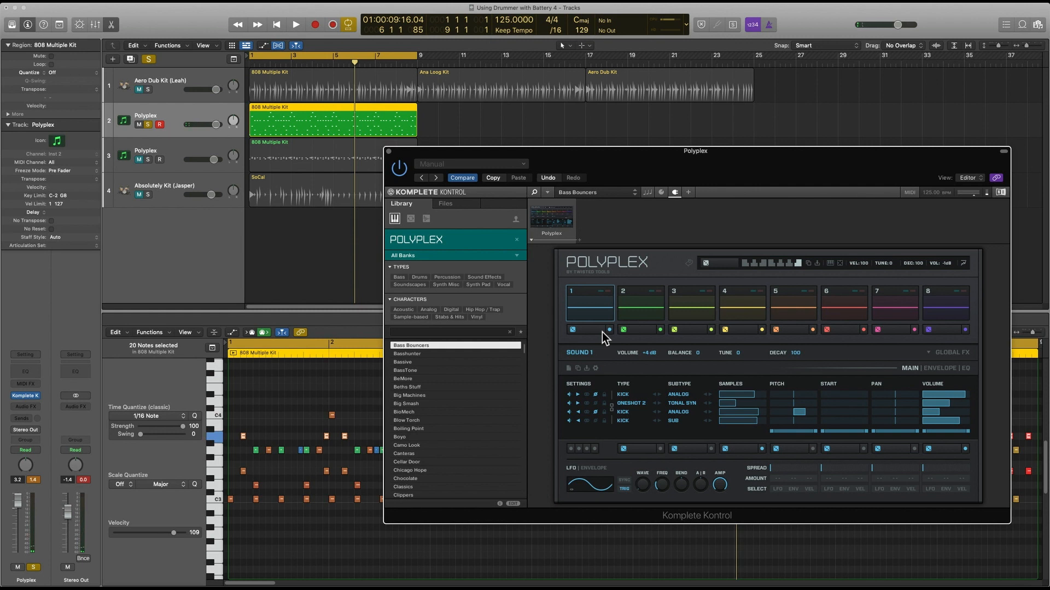
pyautogui.click(597, 307)
pyautogui.click(591, 306)
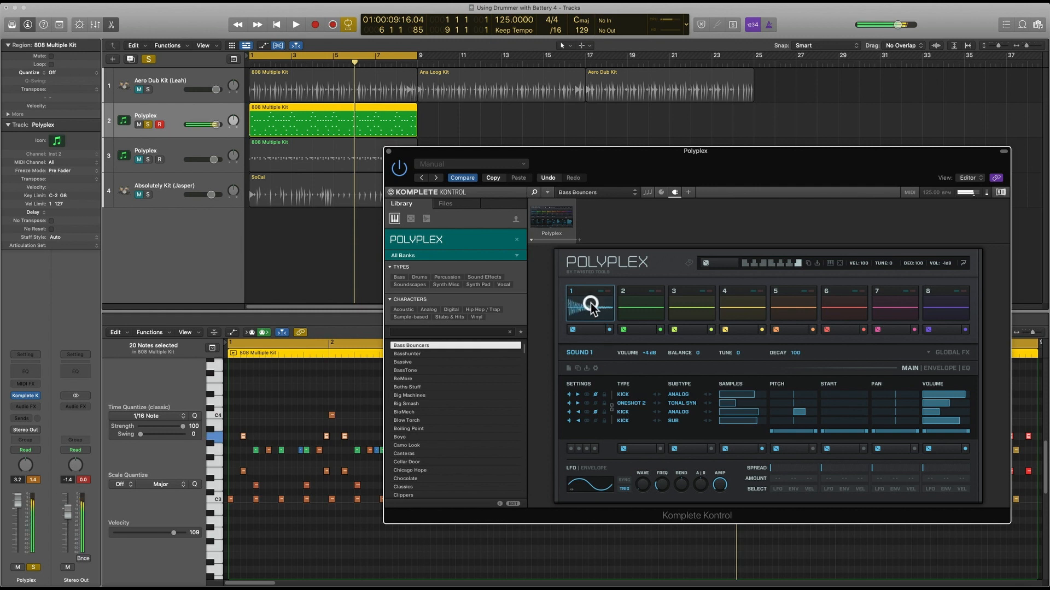
pyautogui.click(591, 307)
pyautogui.click(591, 307)
pyautogui.click(590, 307)
pyautogui.click(591, 307)
pyautogui.click(591, 306)
pyautogui.click(591, 307)
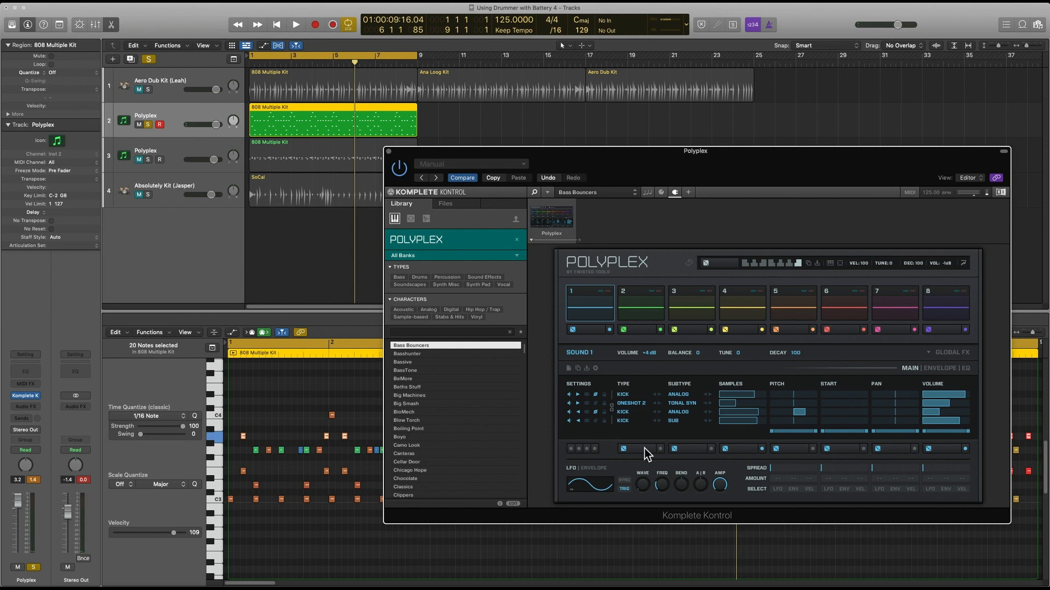
pyautogui.click(593, 302)
pyautogui.click(594, 304)
# - Randomize the sample types and subtypes of sound 1's layers, auditioning the sound after the changes
pyautogui.click(641, 451)
pyautogui.click(585, 309)
pyautogui.click(682, 452)
pyautogui.click(693, 451)
pyautogui.click(592, 300)
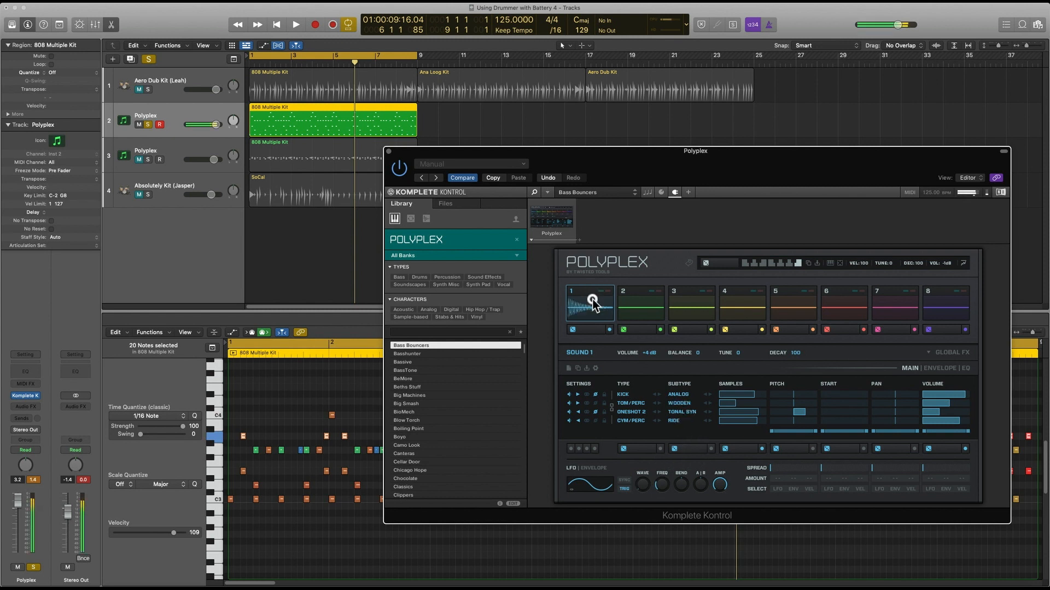
pyautogui.click(592, 299)
pyautogui.click(592, 300)
pyautogui.click(592, 299)
pyautogui.click(593, 300)
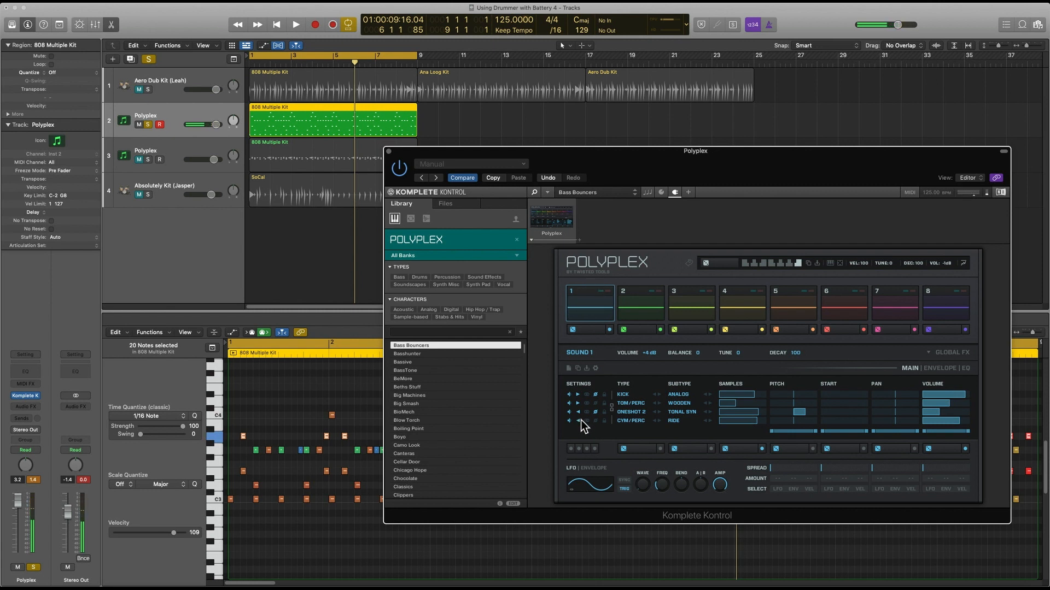
# - Randomize the sample types of sound 1's layers again and listen to the sound within the soloed pattern
pyautogui.click(637, 449)
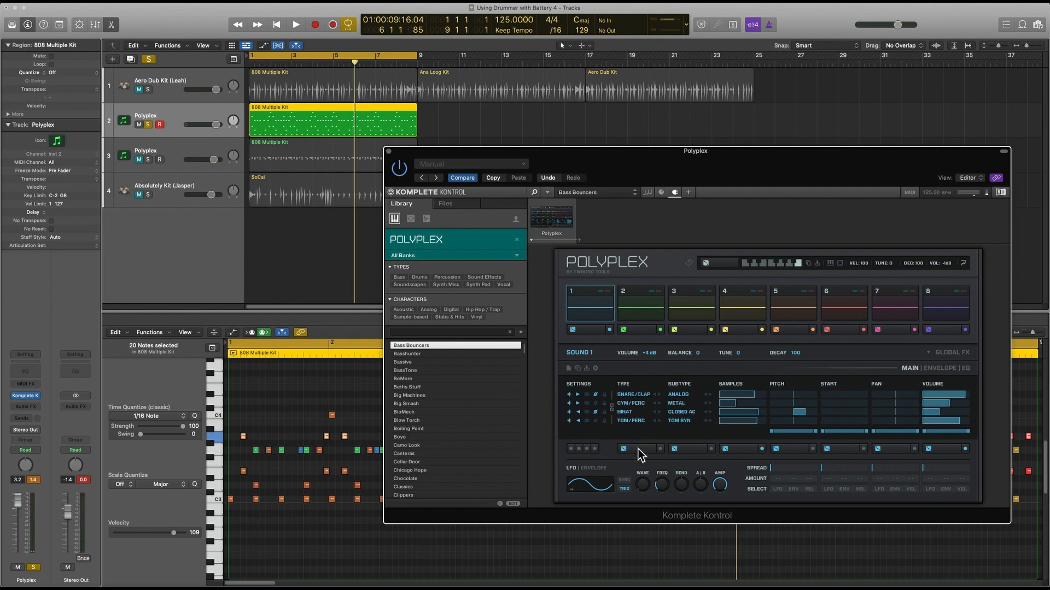
pyautogui.click(590, 310)
pyautogui.press('space')
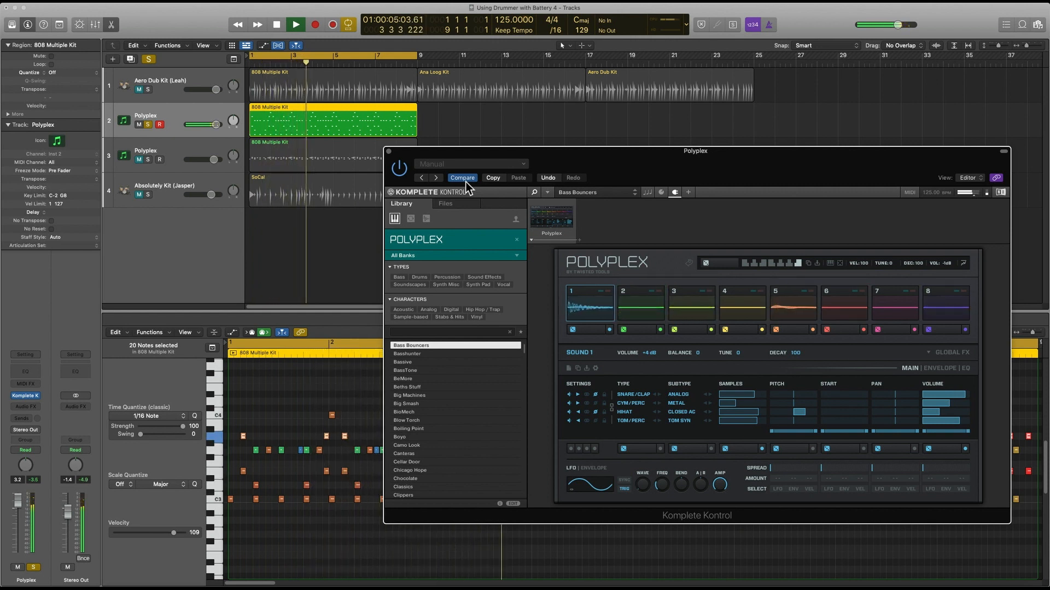
pyautogui.press('space')
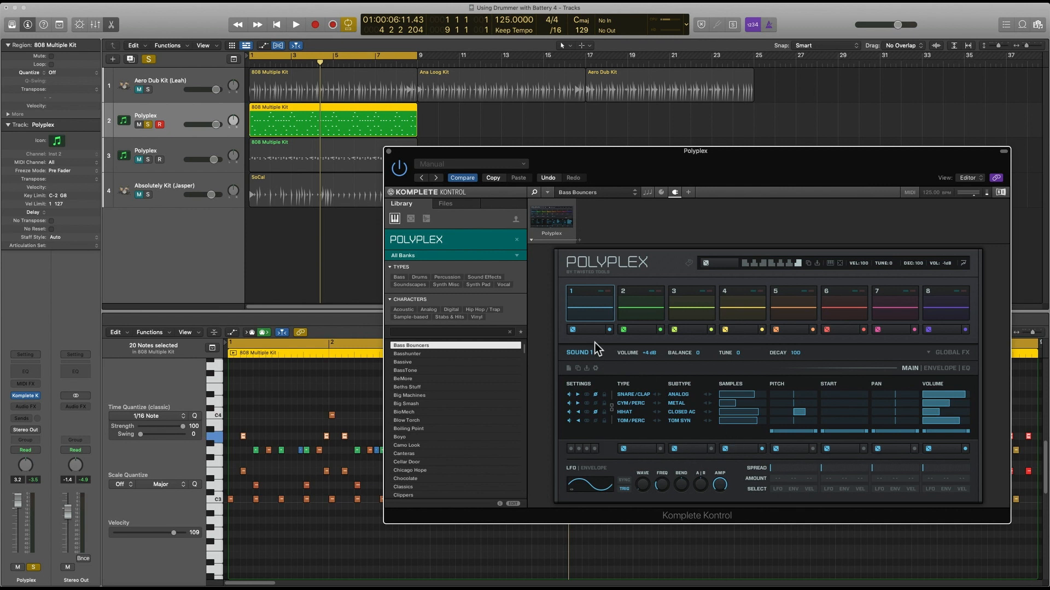
# - Switch off the lower sample layers of Polyplex sound 1 and audition the remaining layer
pyautogui.click(569, 403)
pyautogui.click(588, 315)
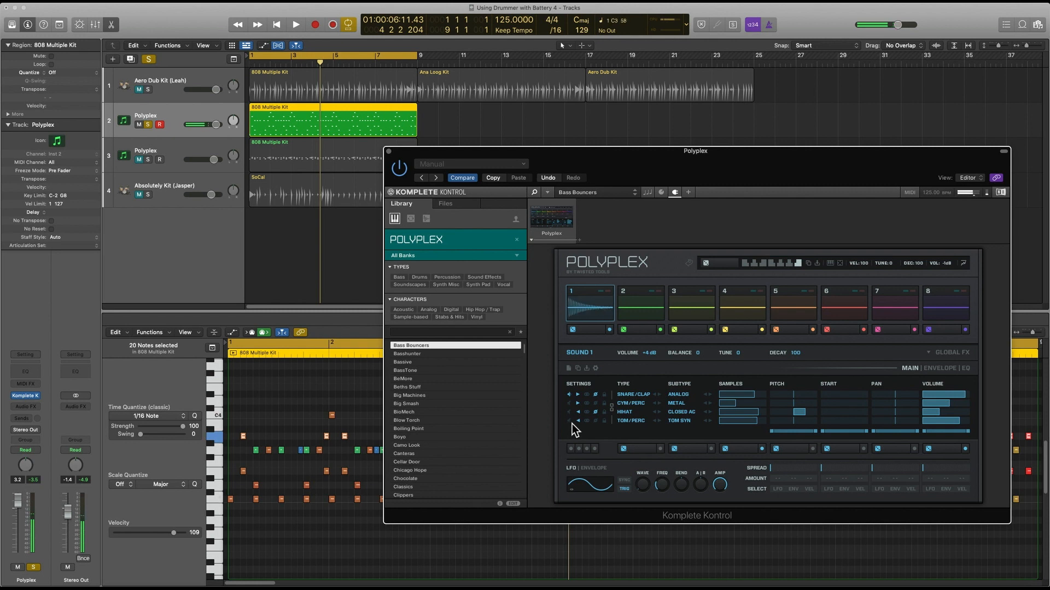
# - Solo the second Polyplex track with its Canteras kit and listen to the start of its pattern
pyautogui.click(207, 155)
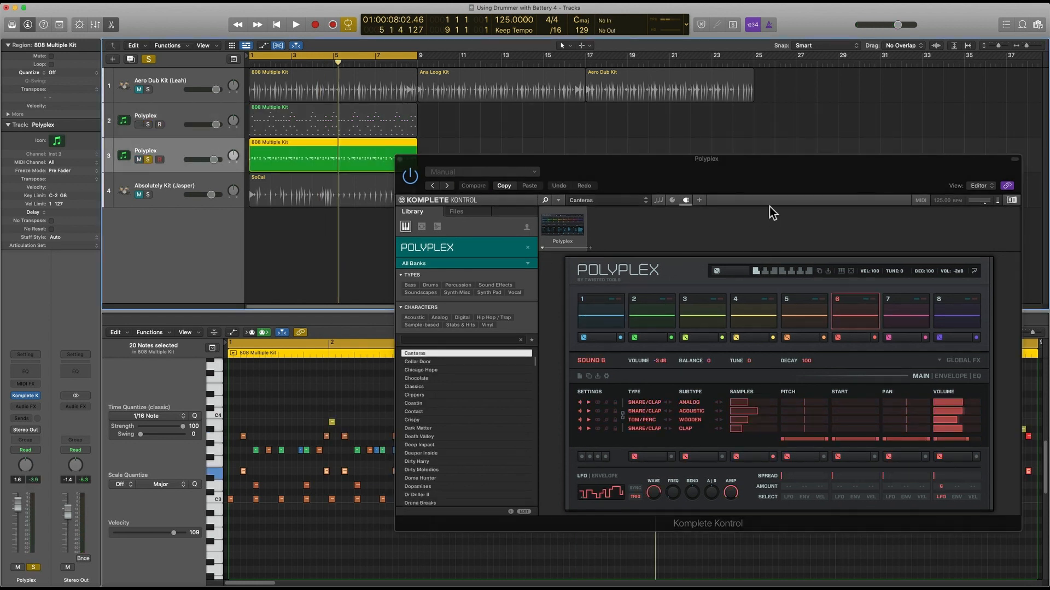
pyautogui.moveTo(752, 179); pyautogui.dragTo(729, 211)
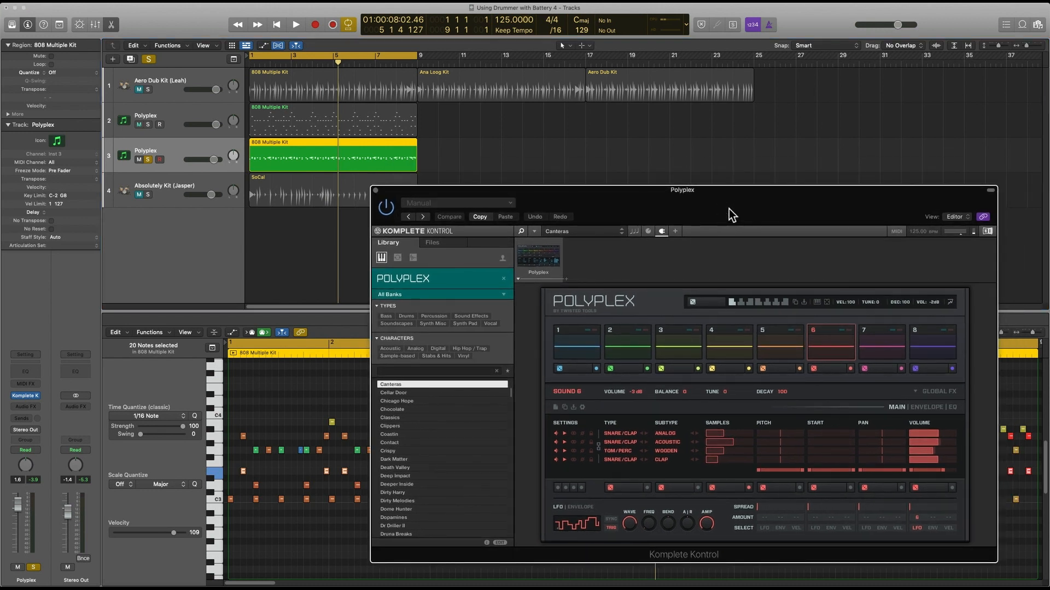
pyautogui.press('space')
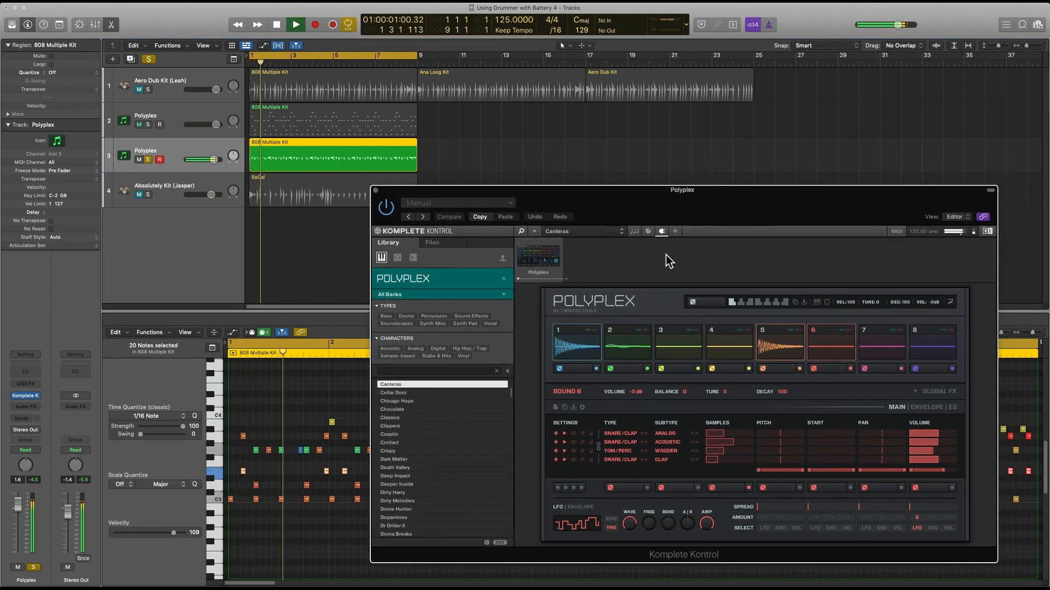
pyautogui.press('space')
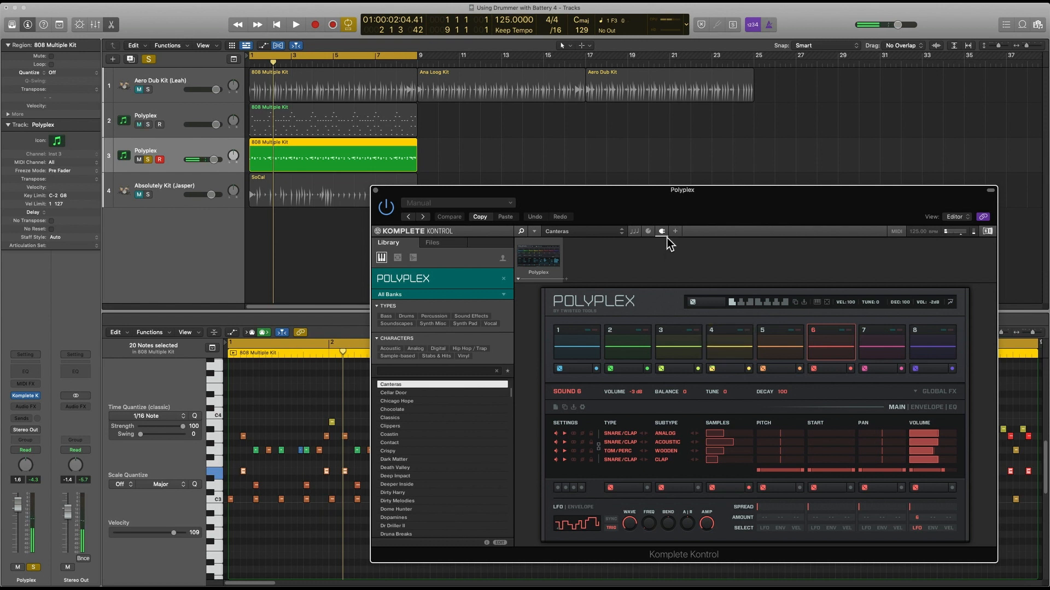
# - Uncover the Piano Roll, audition the key that triggers Polyplex sound 3, and close the plug-in window
pyautogui.moveTo(616, 196); pyautogui.dragTo(548, 8)
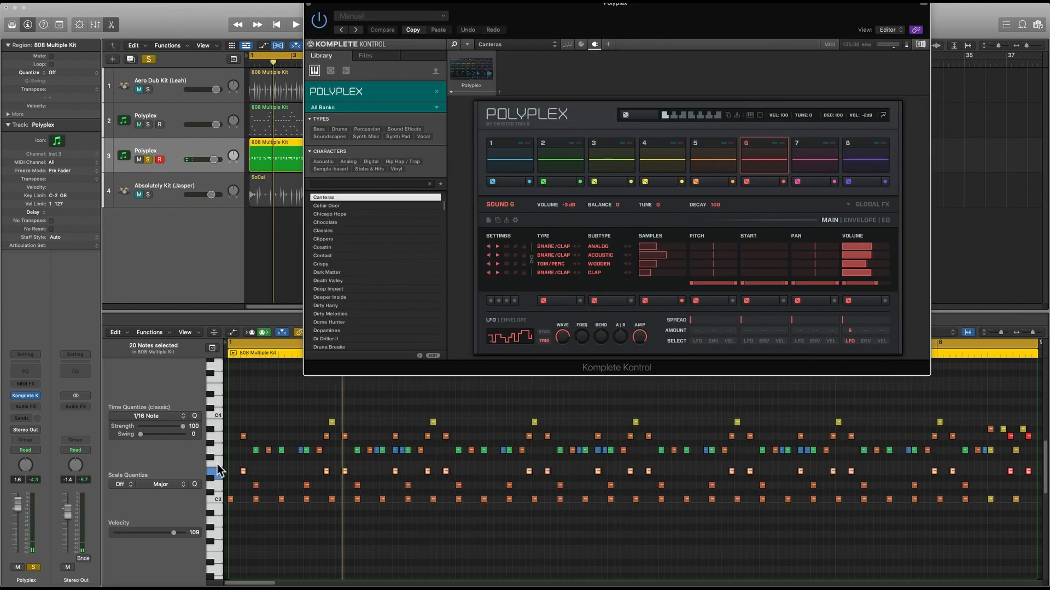
pyautogui.click(214, 469)
pyautogui.click(215, 470)
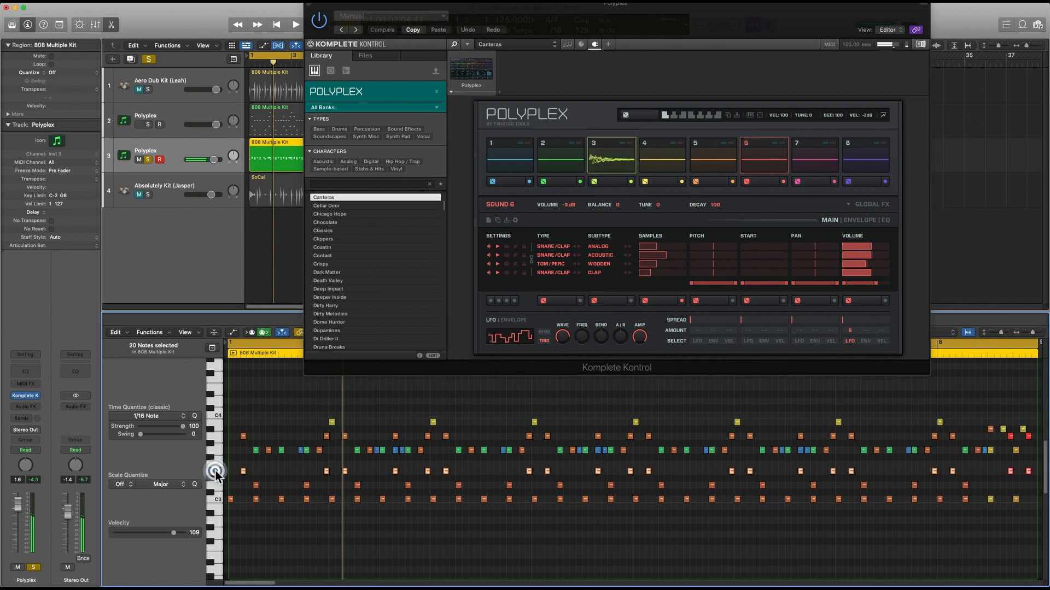
pyautogui.click(215, 462)
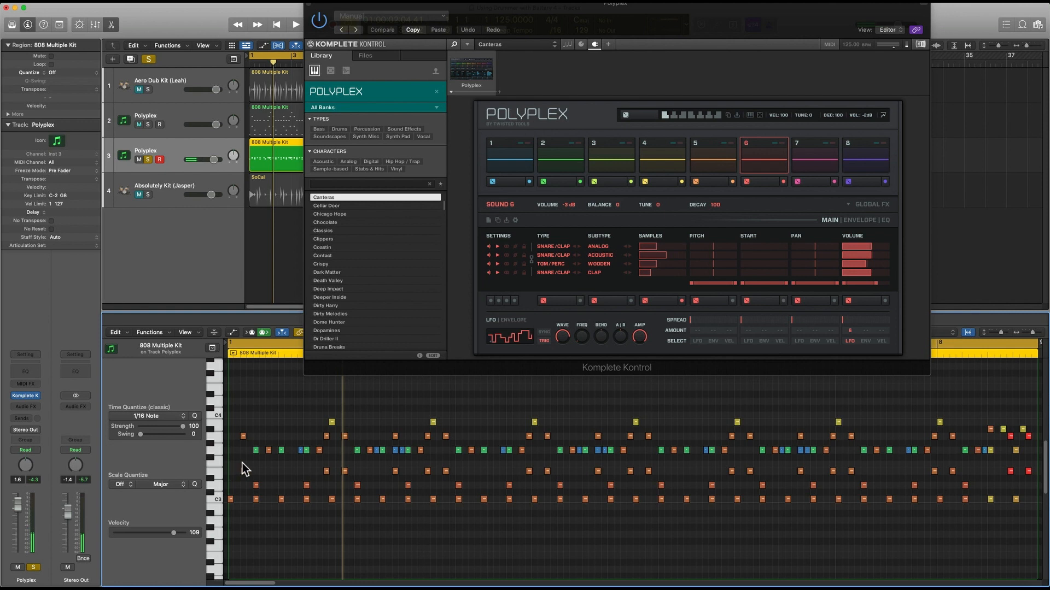
pyautogui.moveTo(477, 11); pyautogui.dragTo(528, 168)
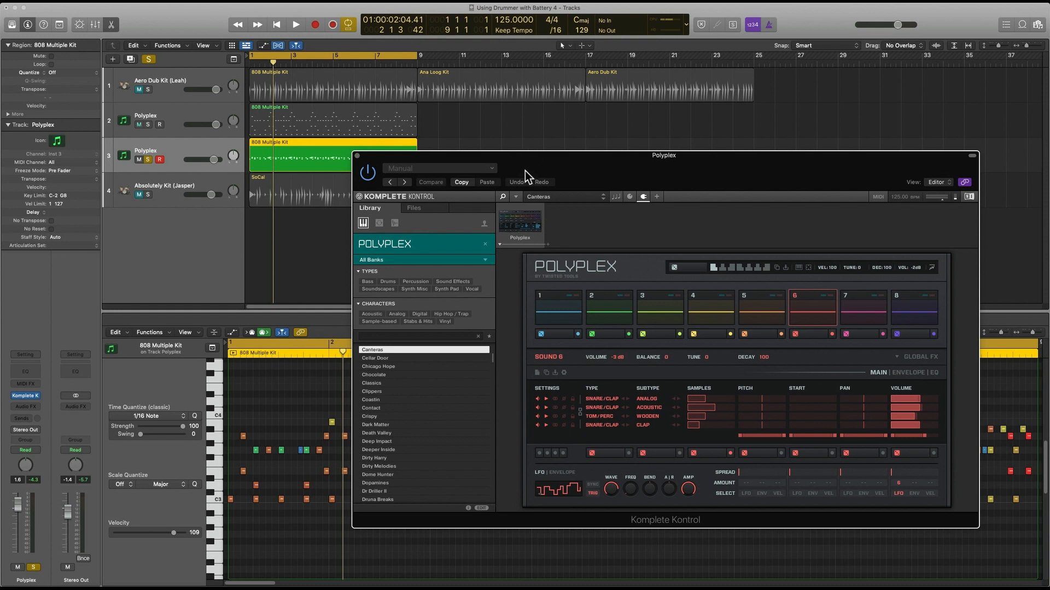
pyautogui.press('super+w')
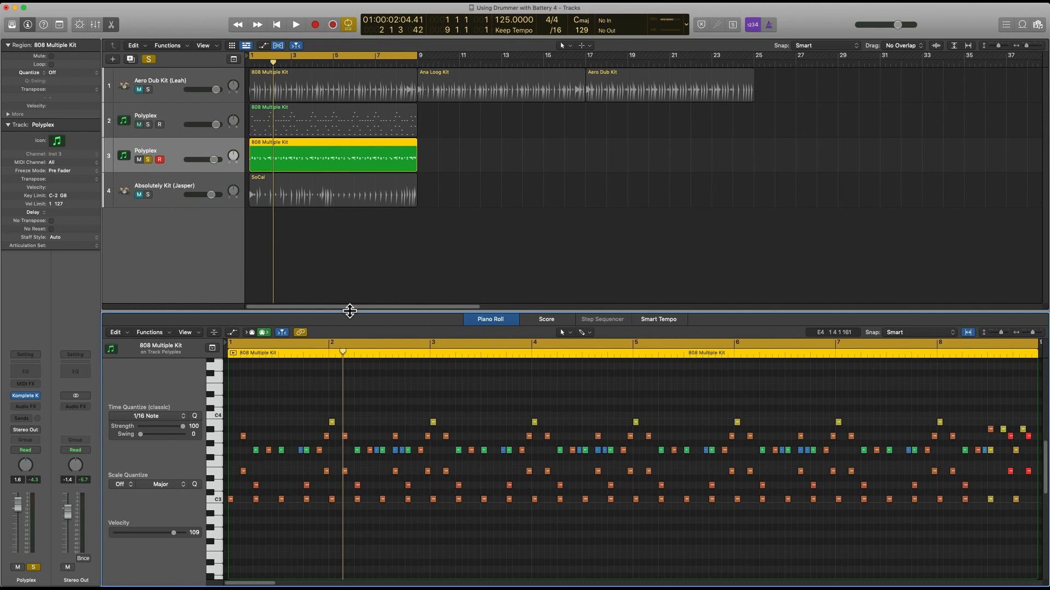
# - Review the first Polyplex track's converted notes in a slightly shorter Piano Roll, and turn off solo on the second Polyplex track
pyautogui.click(181, 76)
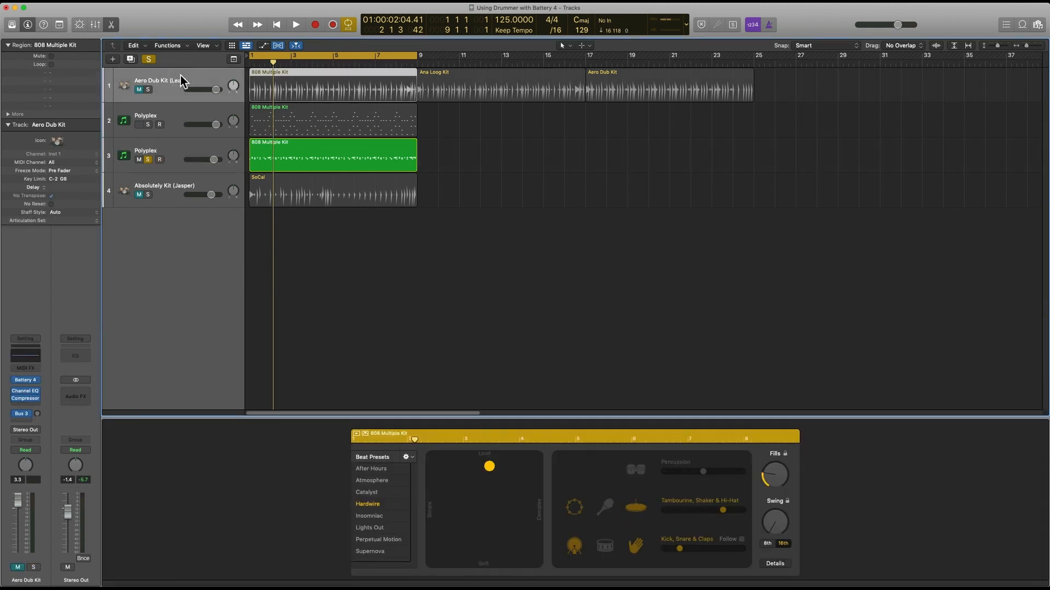
pyautogui.click(178, 113)
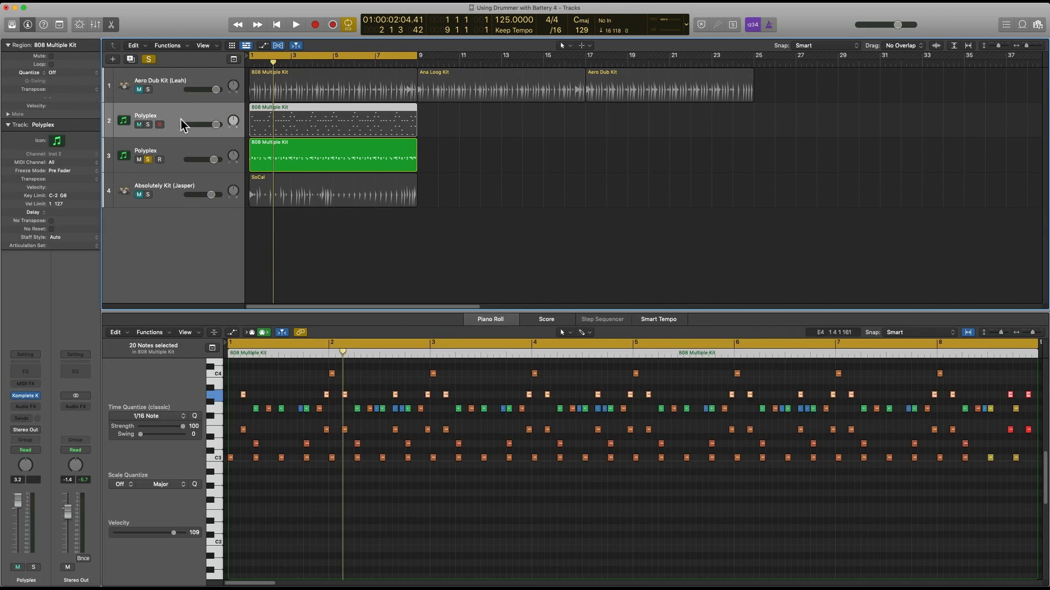
pyautogui.scroll(-3, 294, 464)
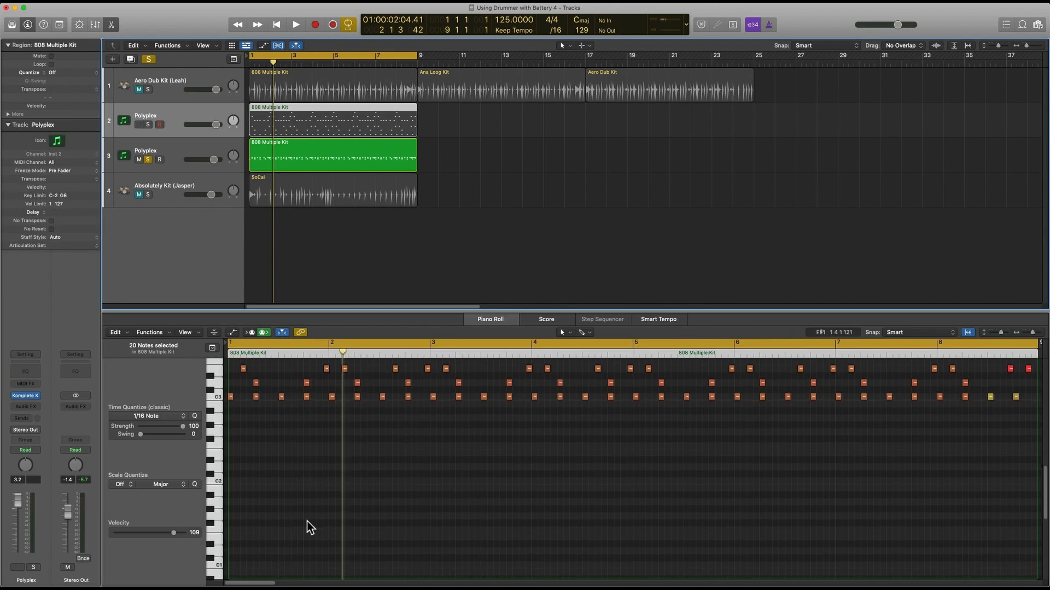
pyautogui.scroll(3, 306, 519)
pyautogui.scroll(2, 307, 513)
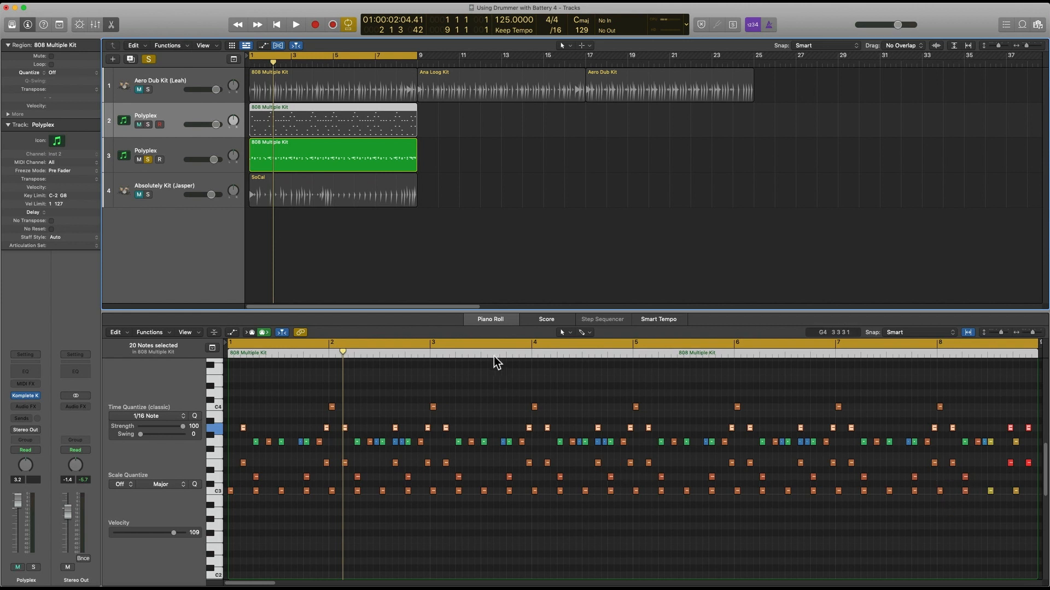
pyautogui.moveTo(561, 309); pyautogui.dragTo(561, 329)
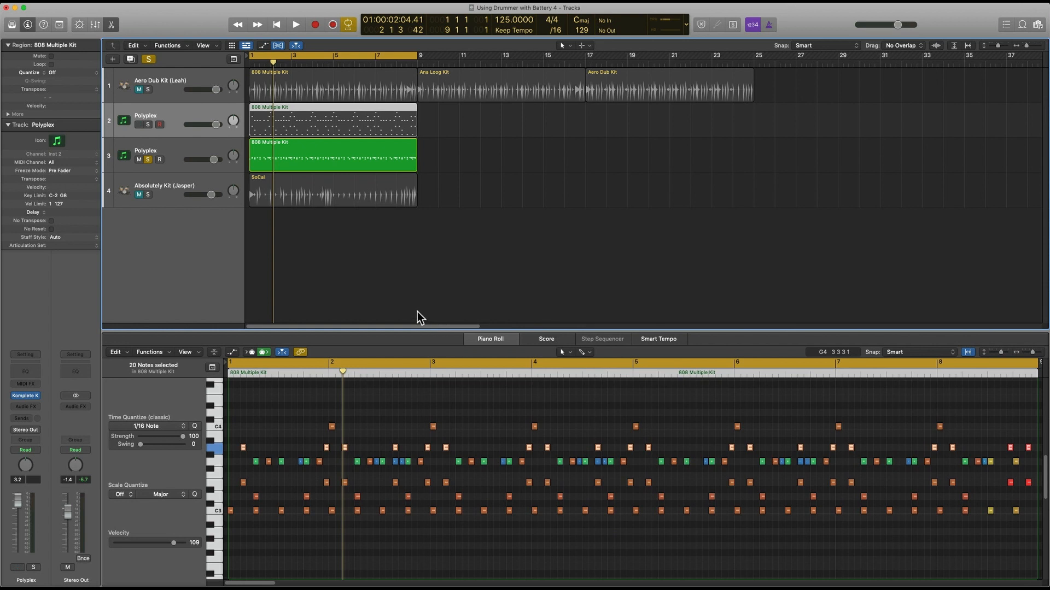
pyautogui.click(148, 159)
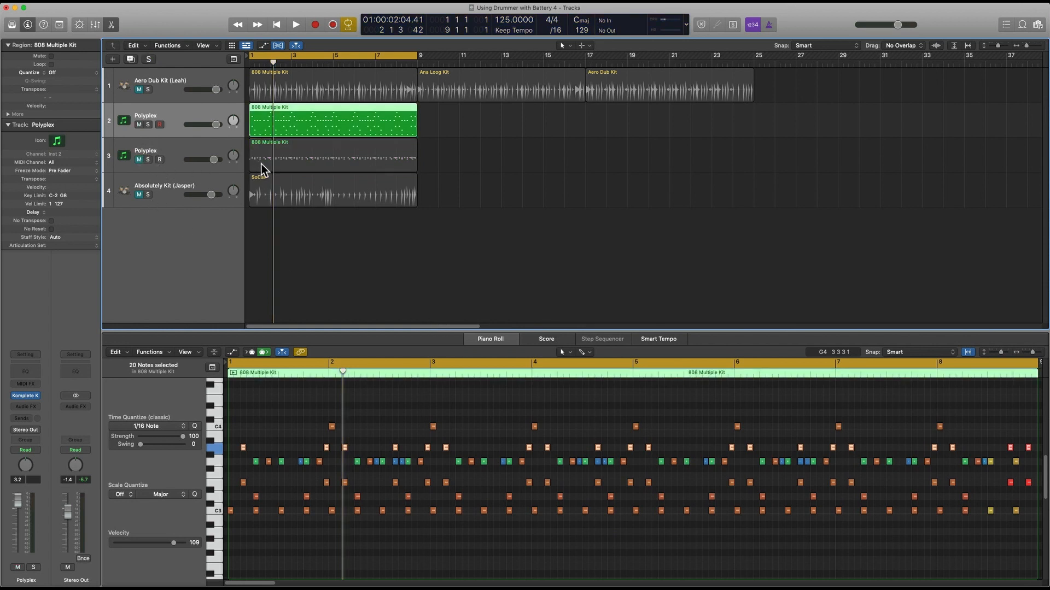
# - Select the Absolutely Kit (Jasper) Drummer track and show the Library with its drummers
pyautogui.click(184, 80)
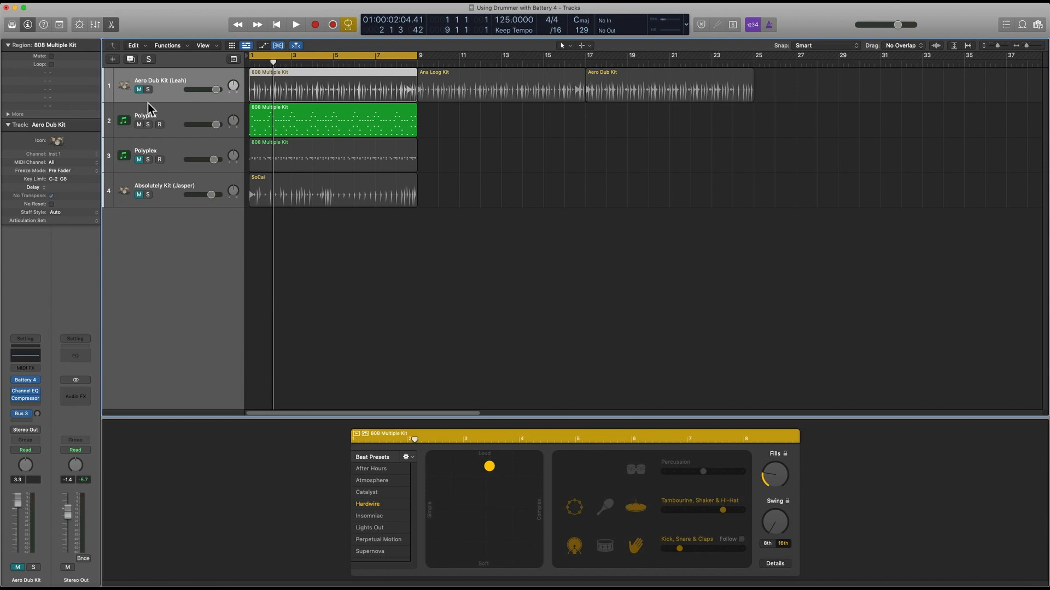
pyautogui.click(178, 182)
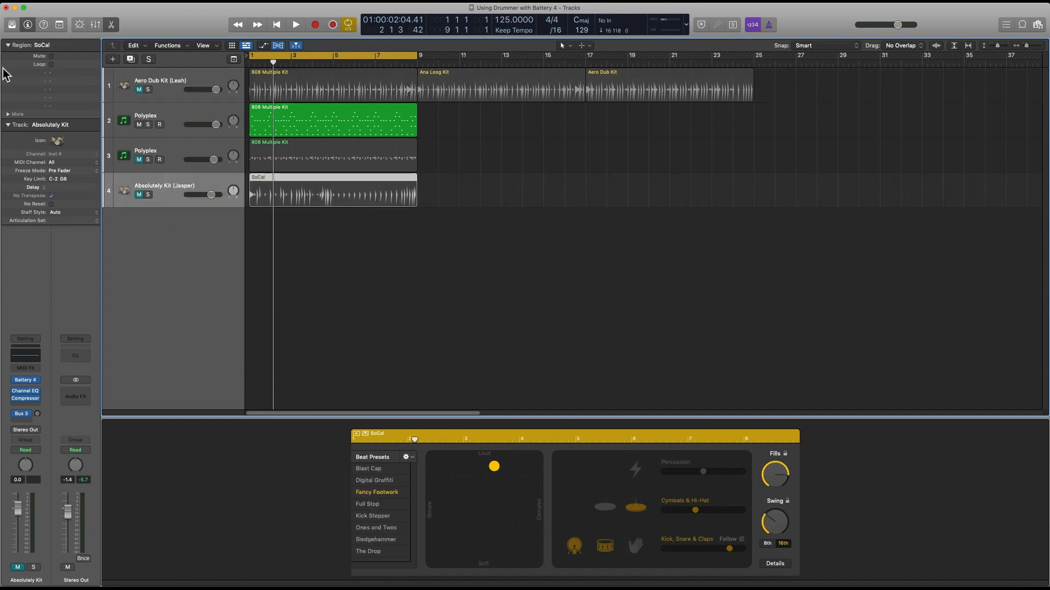
pyautogui.click(11, 25)
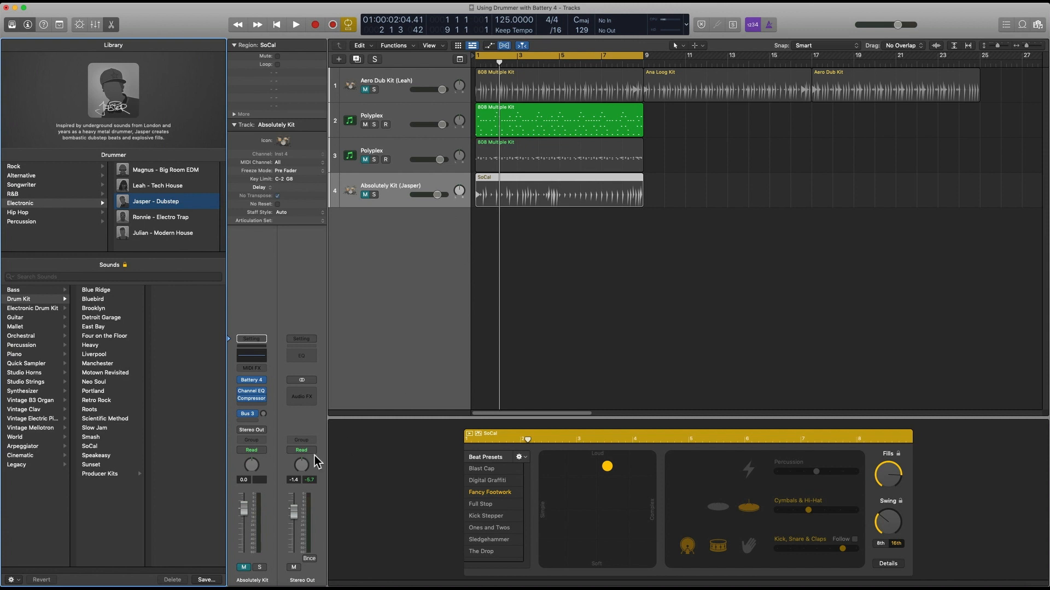
# - Create a new Drummer track and assign it the Hip Hop drummer Dez - Trap
pyautogui.rightClick(396, 218)
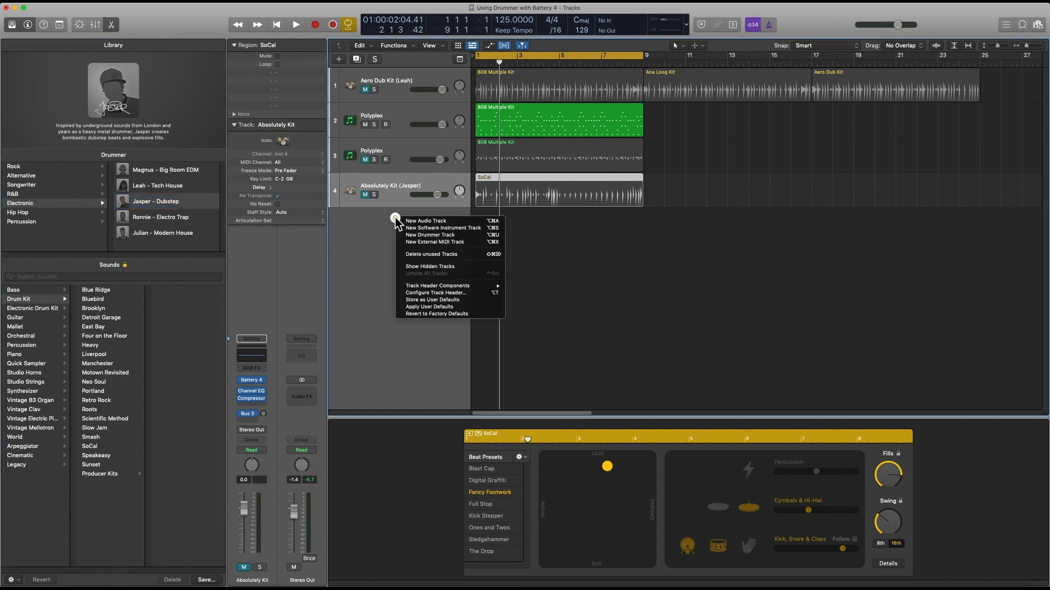
pyautogui.click(432, 235)
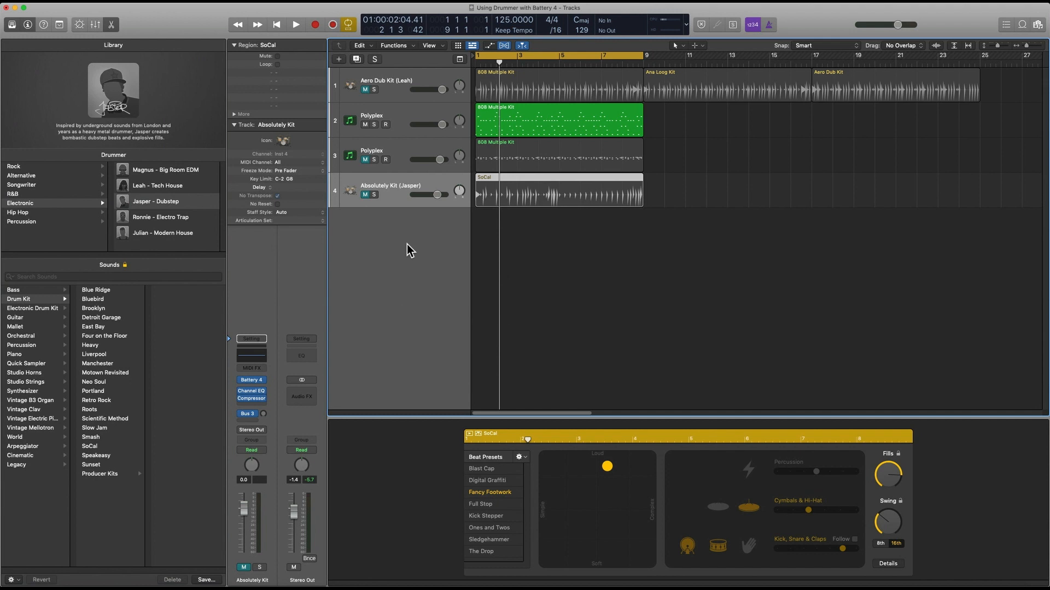
pyautogui.click(41, 205)
pyautogui.click(43, 213)
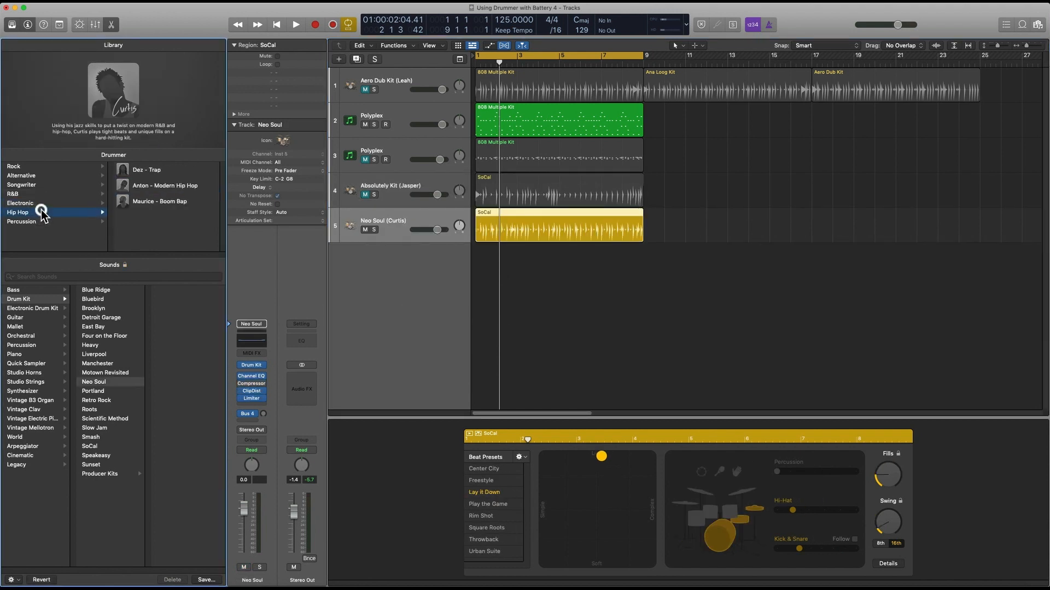
pyautogui.click(187, 170)
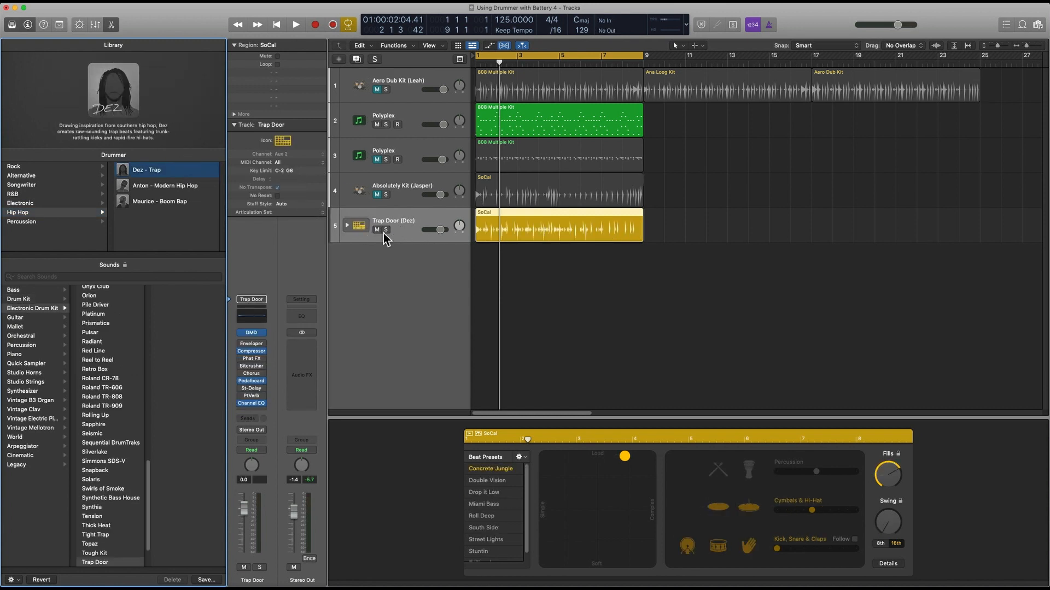
# - Look at the Trap Door kit in Drum Machine Designer and close its window
pyautogui.click(262, 334)
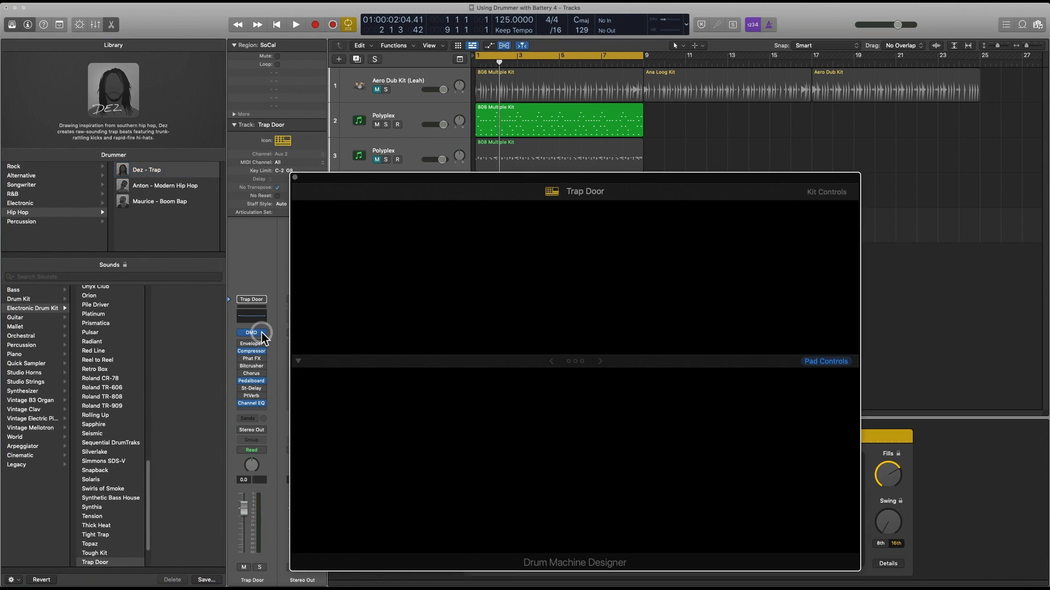
pyautogui.click(294, 179)
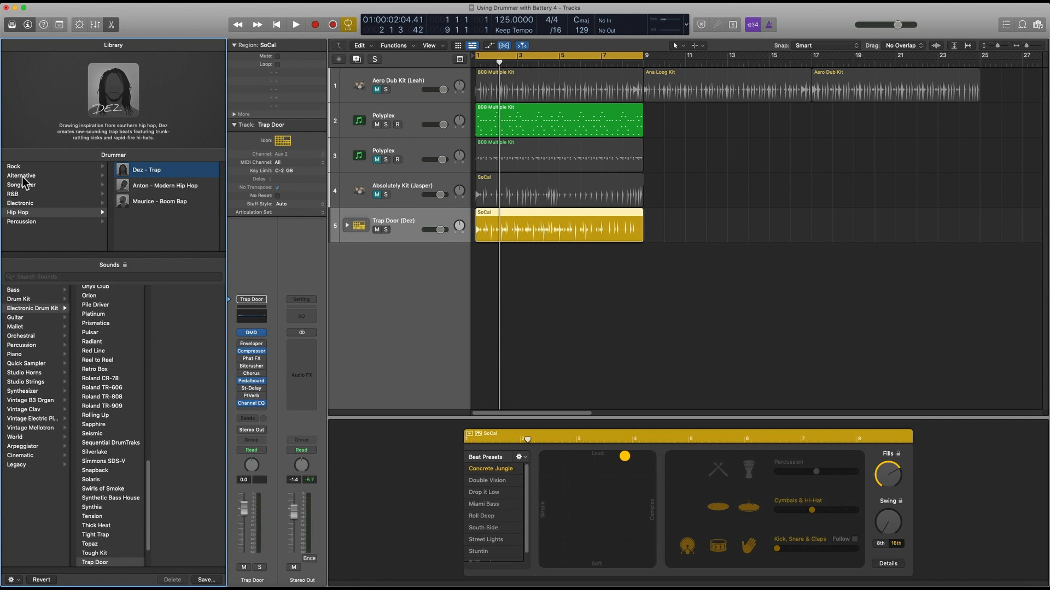
# - Delete the Trap Door (Dez) Drummer track together with its region
pyautogui.rightClick(425, 224)
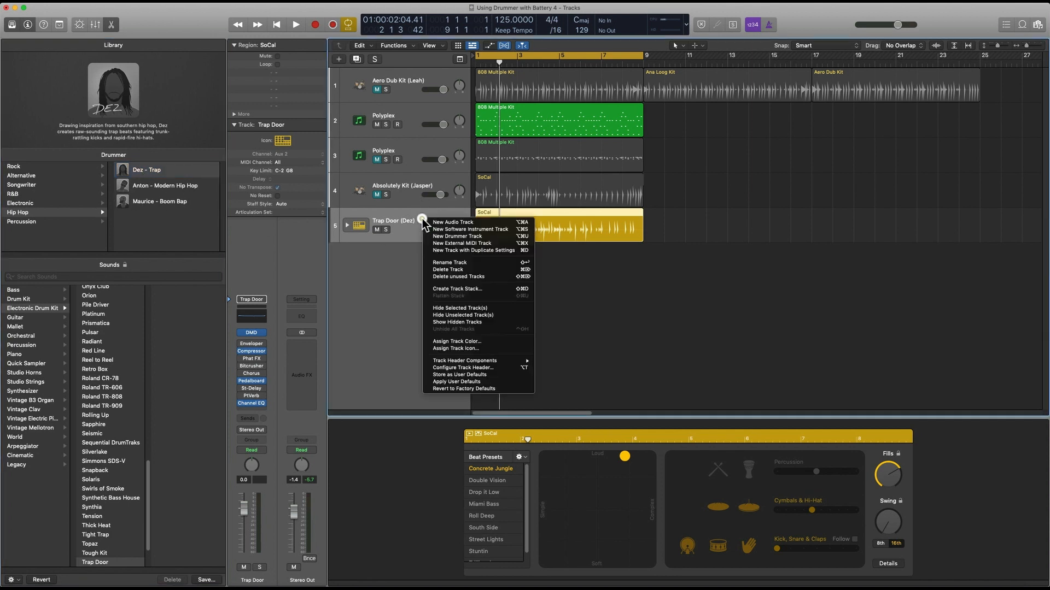
pyautogui.click(462, 270)
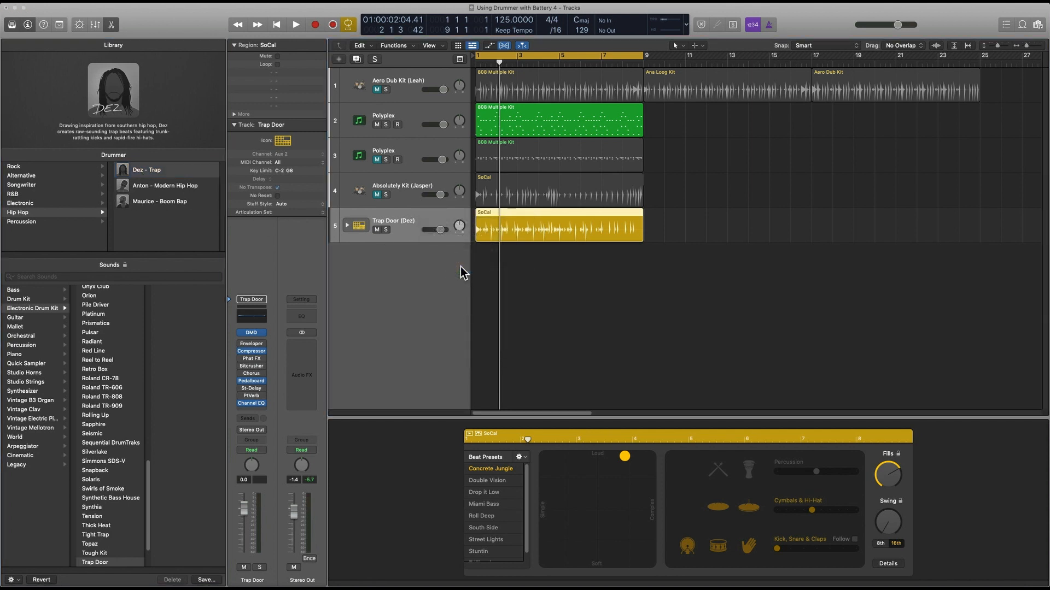
pyautogui.click(608, 184)
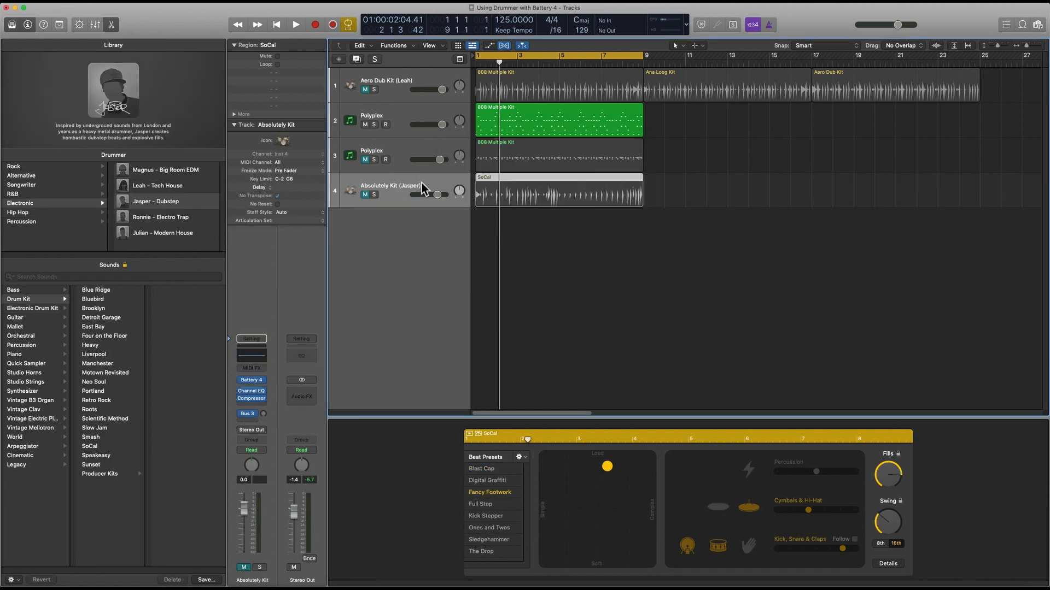
# - Solo the Absolutely Kit (Jasper) track and check its Keep drum kit when changing drummers option
pyautogui.click(363, 202)
pyautogui.click(374, 194)
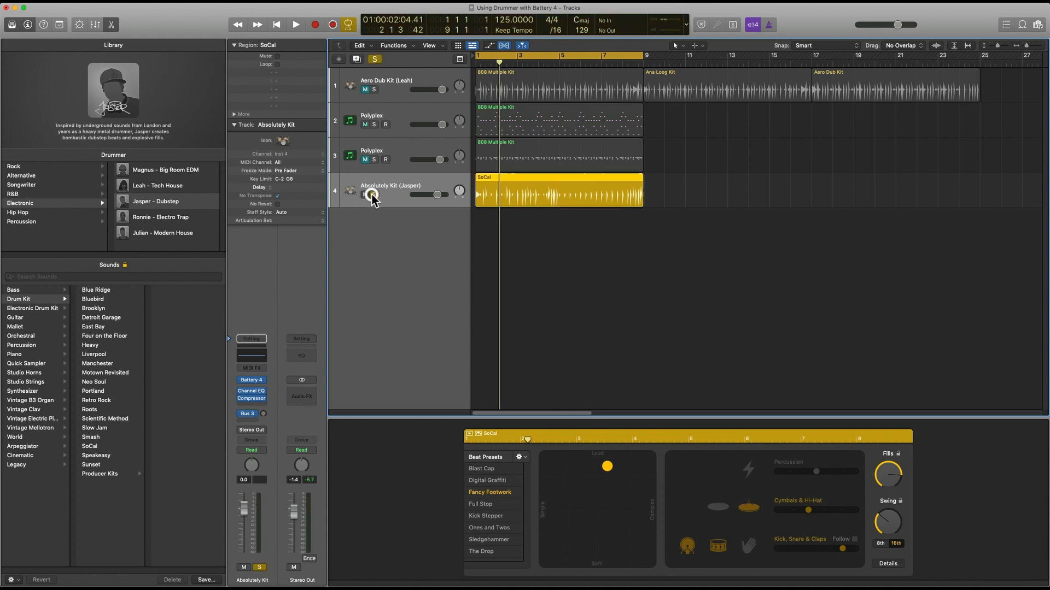
pyautogui.click(524, 457)
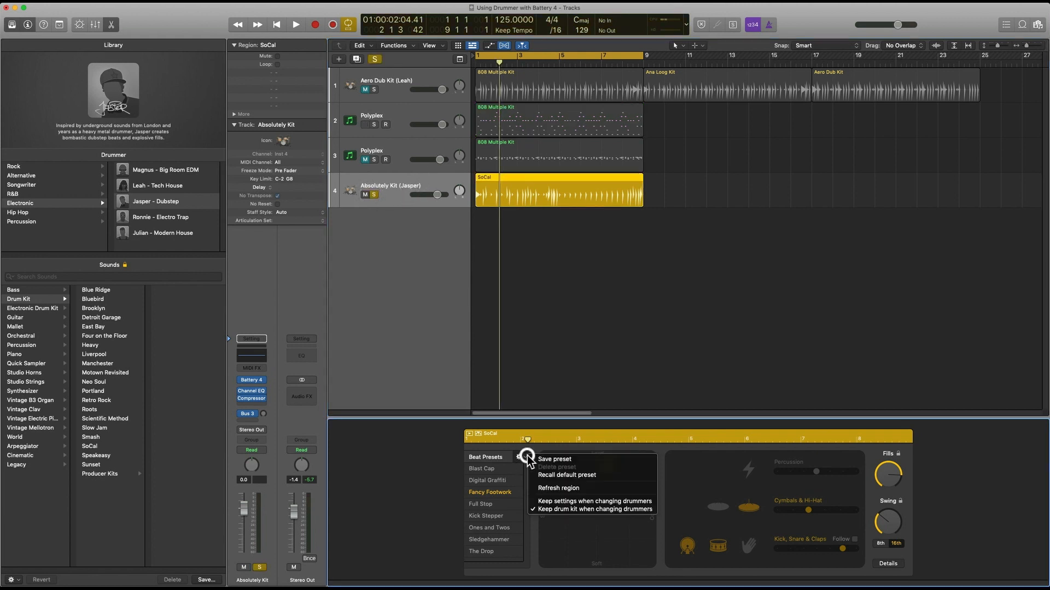
pyautogui.click(540, 509)
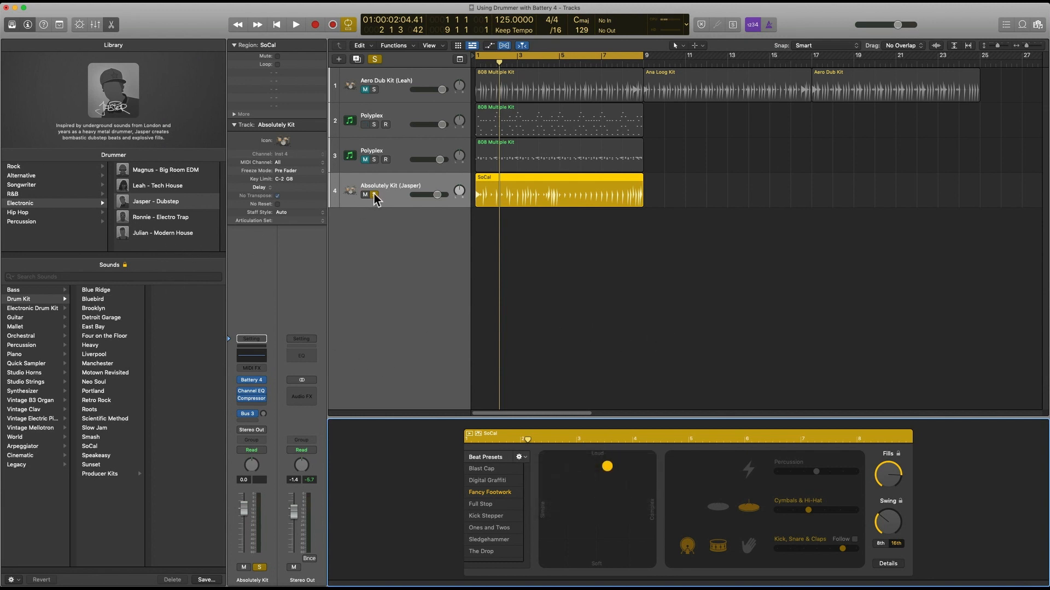
# - Assign the Hip Hop drummer Dez - Trap to the soloed Absolutely Kit track and play its pattern
pyautogui.click(53, 186)
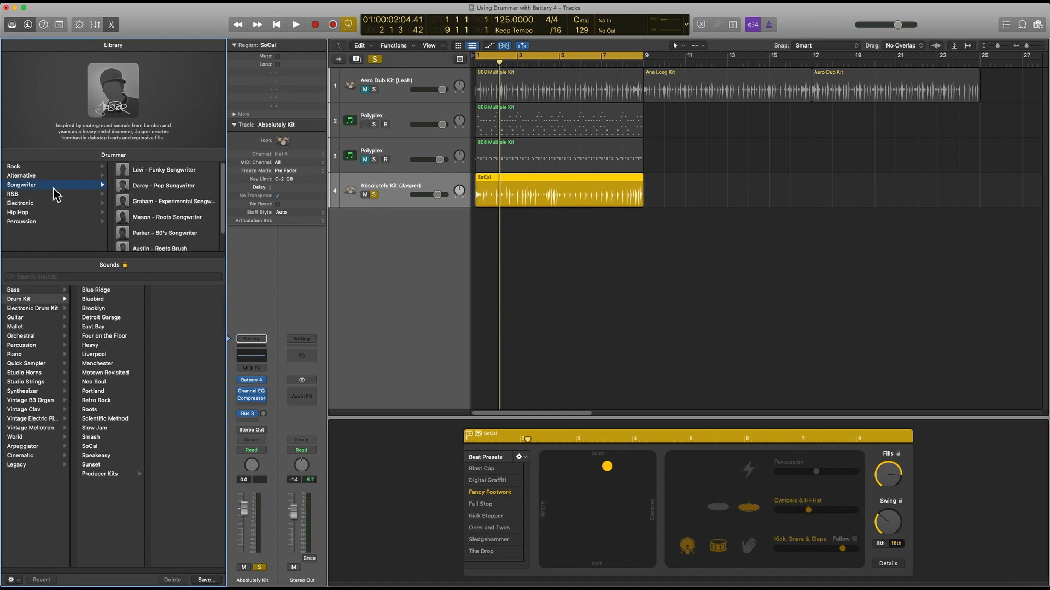
pyautogui.click(55, 193)
pyautogui.click(81, 201)
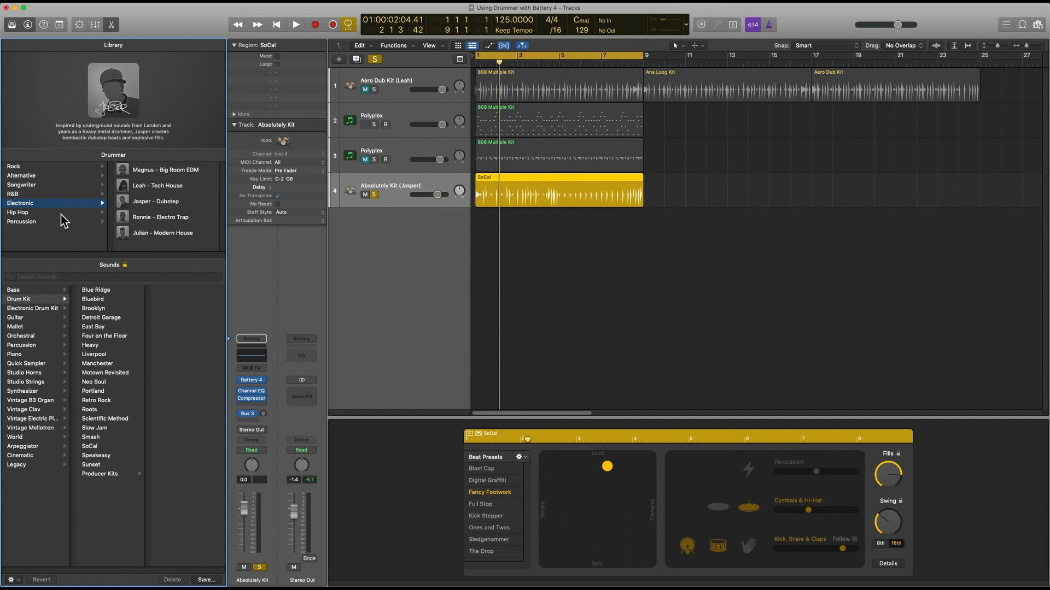
pyautogui.click(61, 213)
pyautogui.click(177, 170)
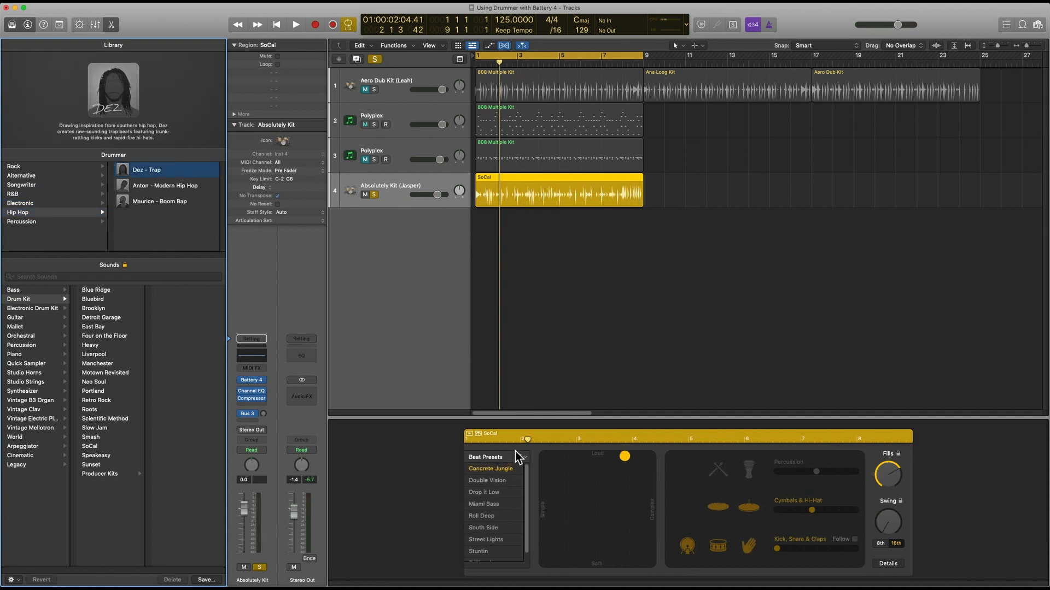
pyautogui.press('space')
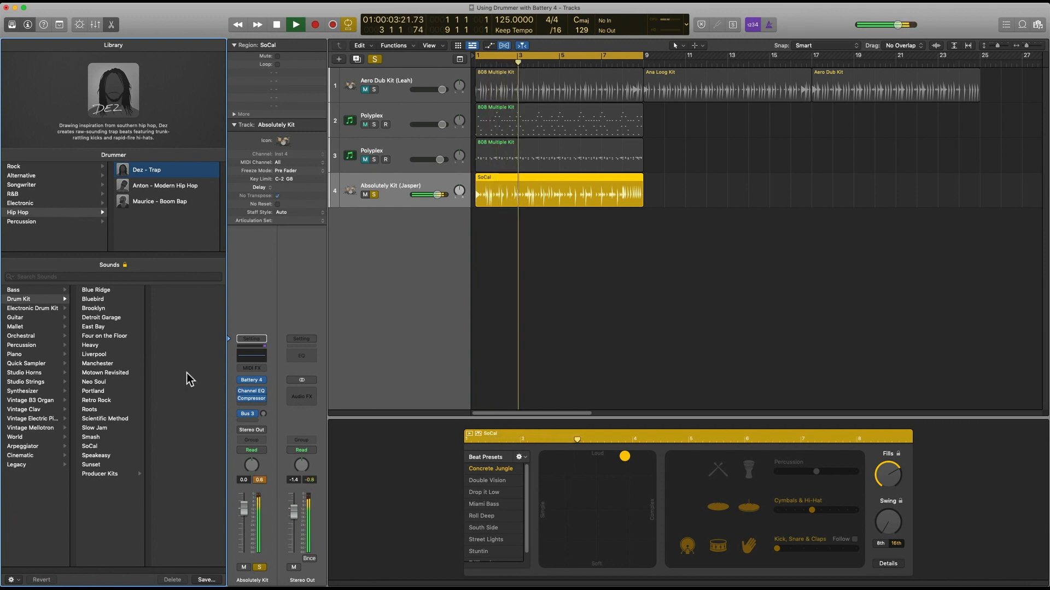
# - Open Battery 4 on the soloed Drummer track, stop playback and load the All Of Me Kit
pyautogui.click(251, 379)
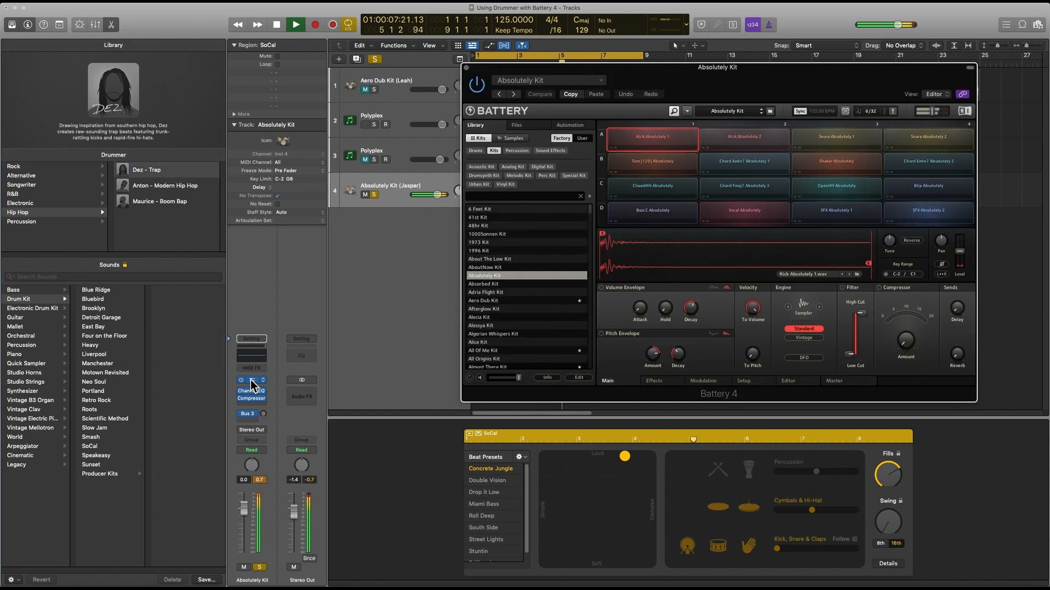
pyautogui.moveTo(688, 90); pyautogui.dragTo(797, 94)
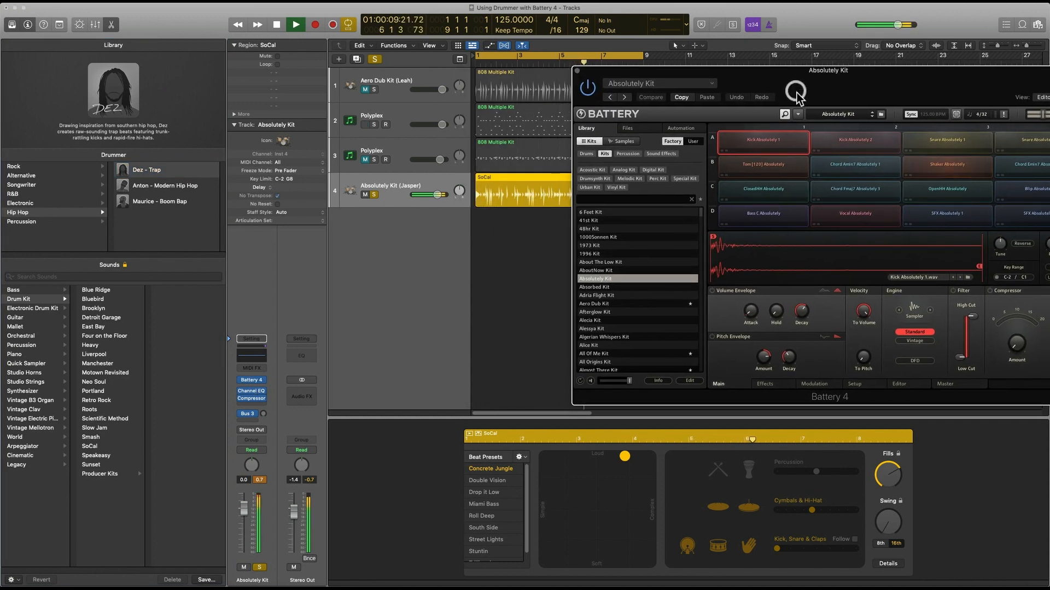
pyautogui.press('space')
pyautogui.scroll(-1, 668, 290)
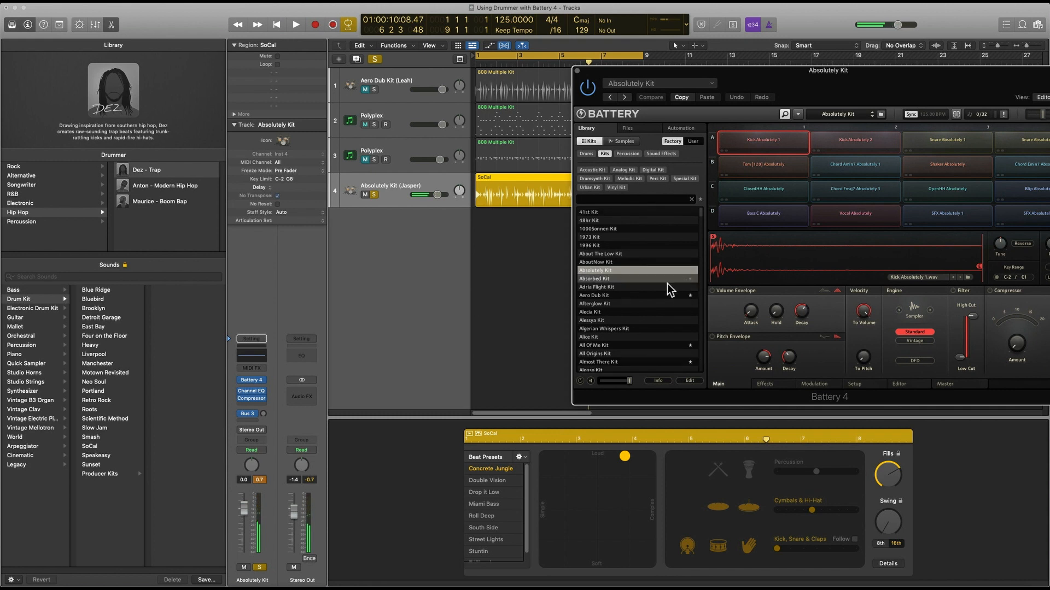
pyautogui.click(637, 347)
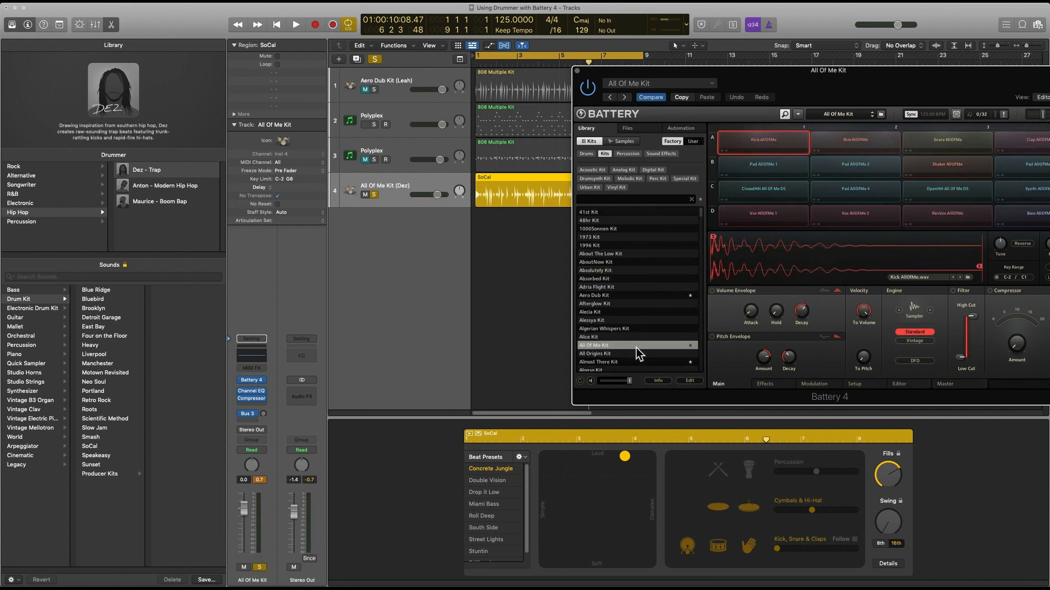
# - Listen to the Dez pattern with the All Of Me Kit and move Battery 4 clear of the tracks
pyautogui.press('space')
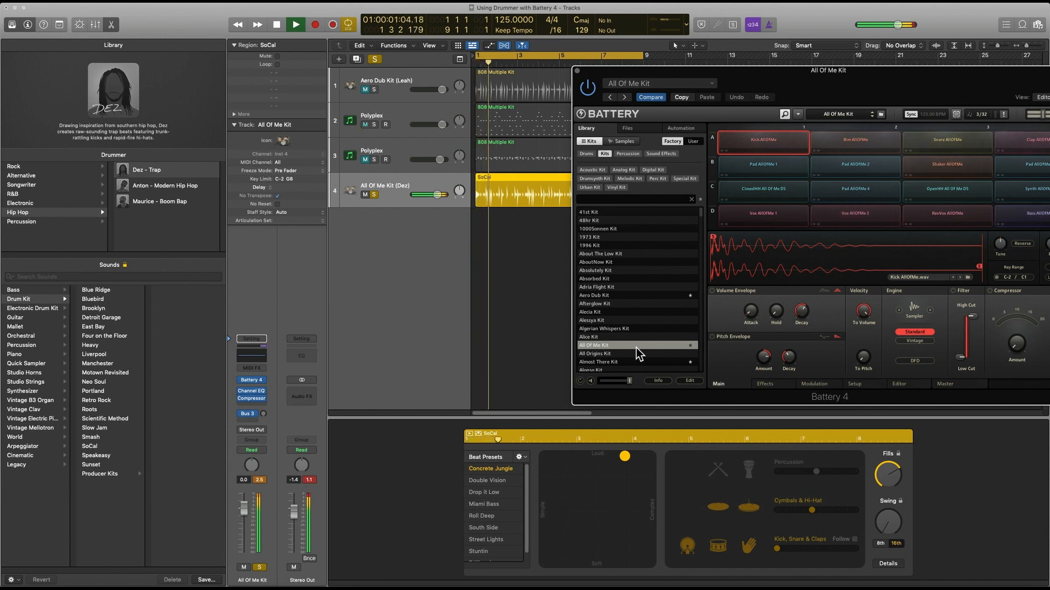
pyautogui.moveTo(747, 90); pyautogui.dragTo(700, 123)
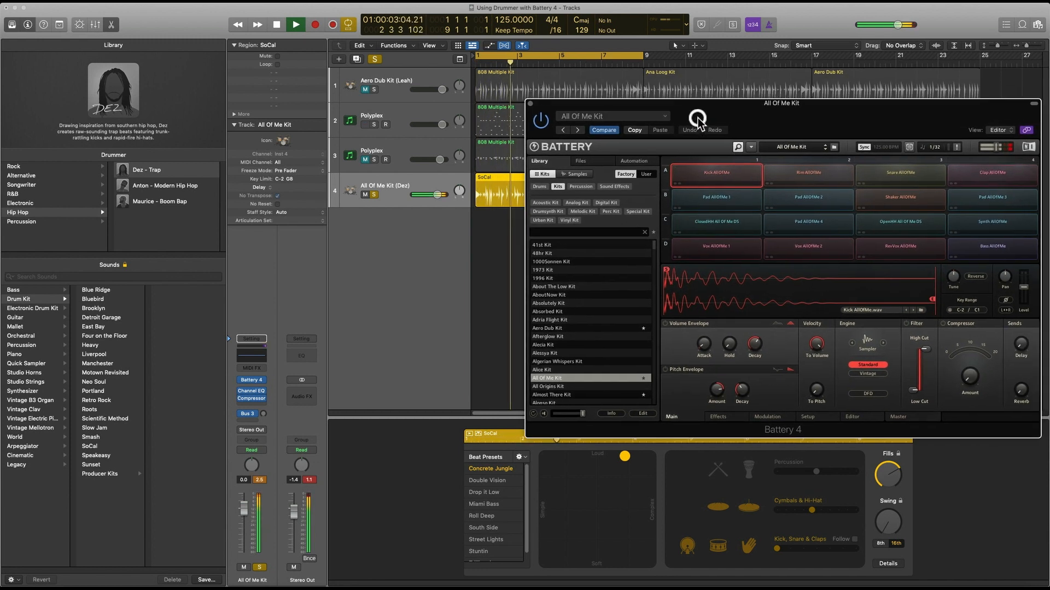
pyautogui.press('space')
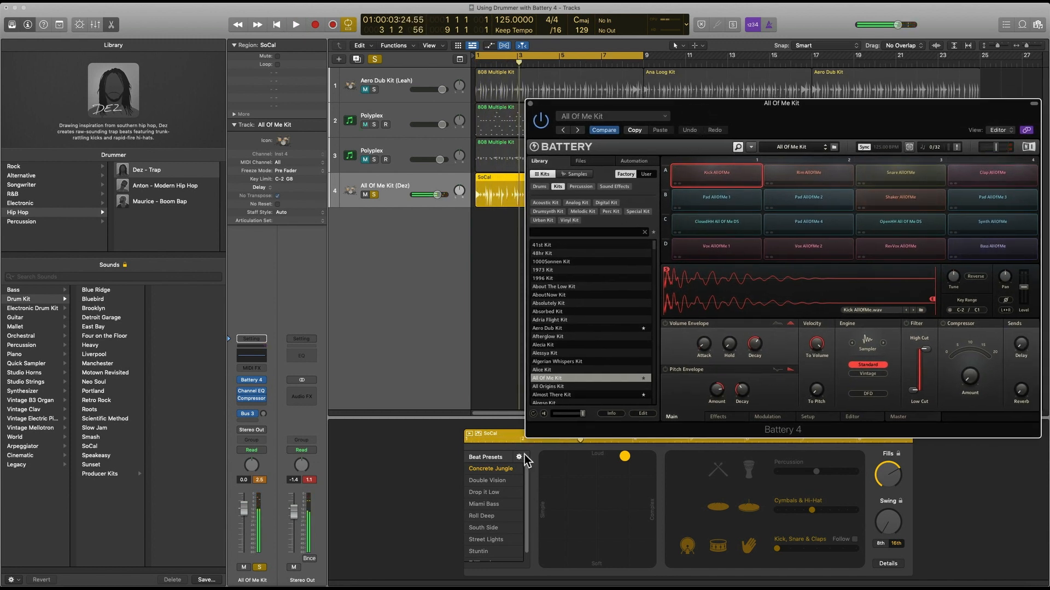
# - Apply the Drop it Low beat preset to the SoCal region, make it softer and simpler, and play it from the start
pyautogui.click(502, 481)
pyautogui.click(500, 493)
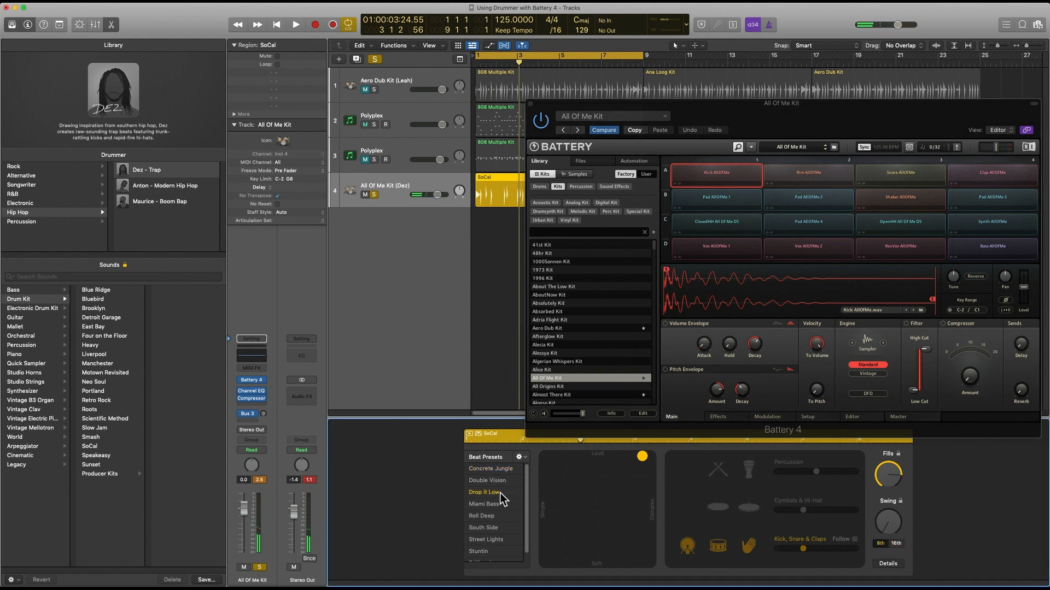
pyautogui.moveTo(644, 462); pyautogui.dragTo(604, 490)
pyautogui.press('Return')
pyautogui.press('space')
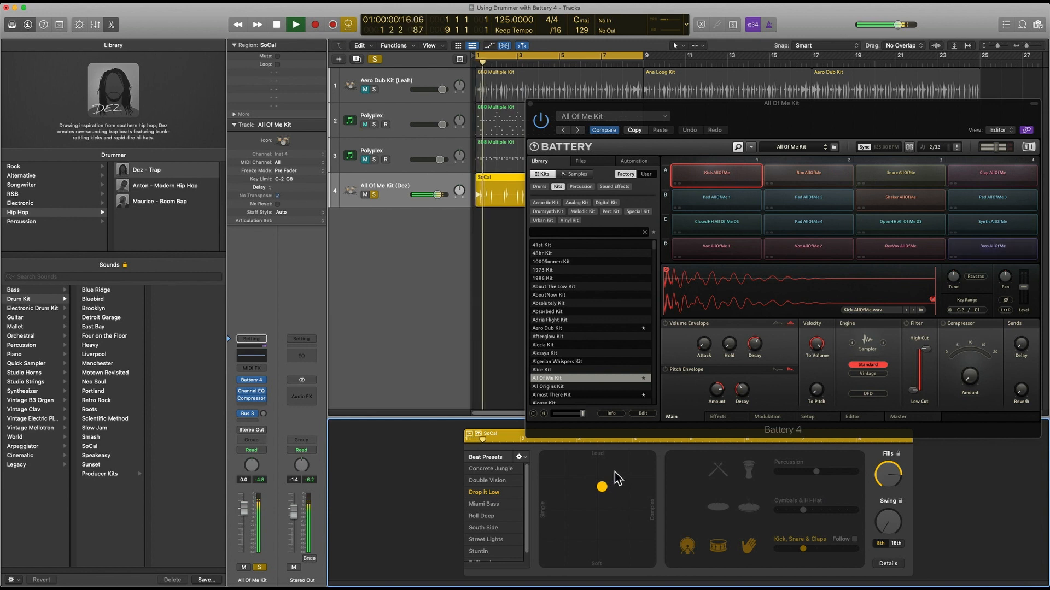
# - Refine the SoCal groove by enabling hi-hat and percussion, choosing a lower hi-hat variation, reducing fills and adding swing
pyautogui.moveTo(698, 117); pyautogui.dragTo(771, 58)
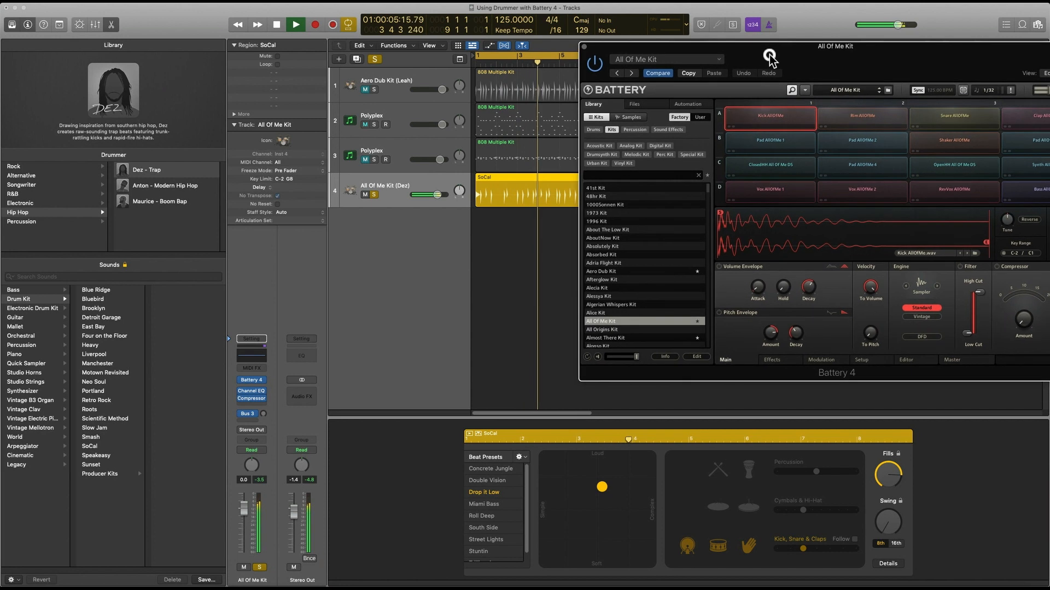
pyautogui.click(749, 507)
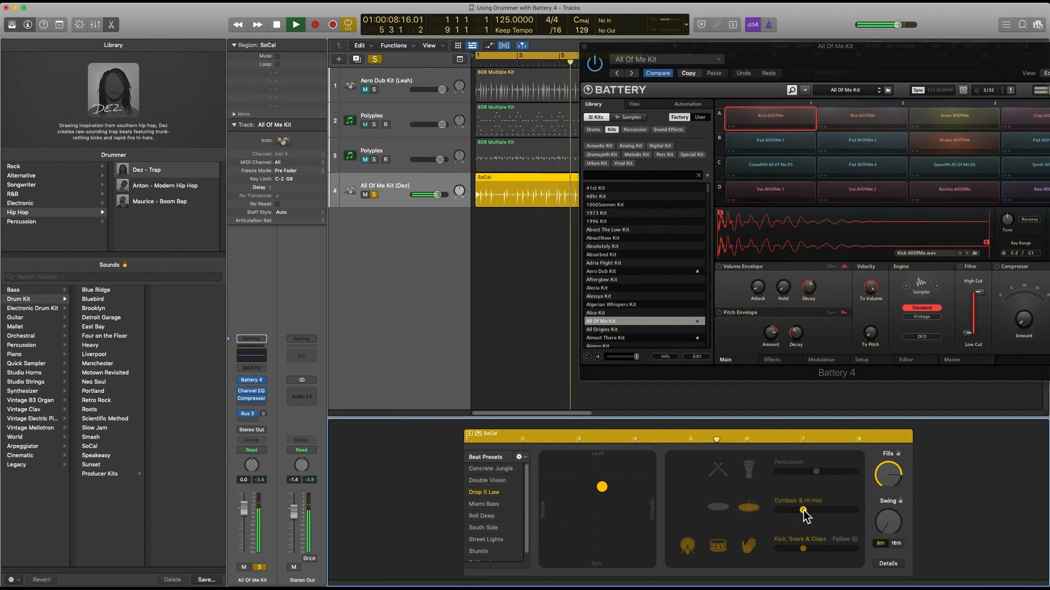
pyautogui.moveTo(803, 510); pyautogui.dragTo(797, 510)
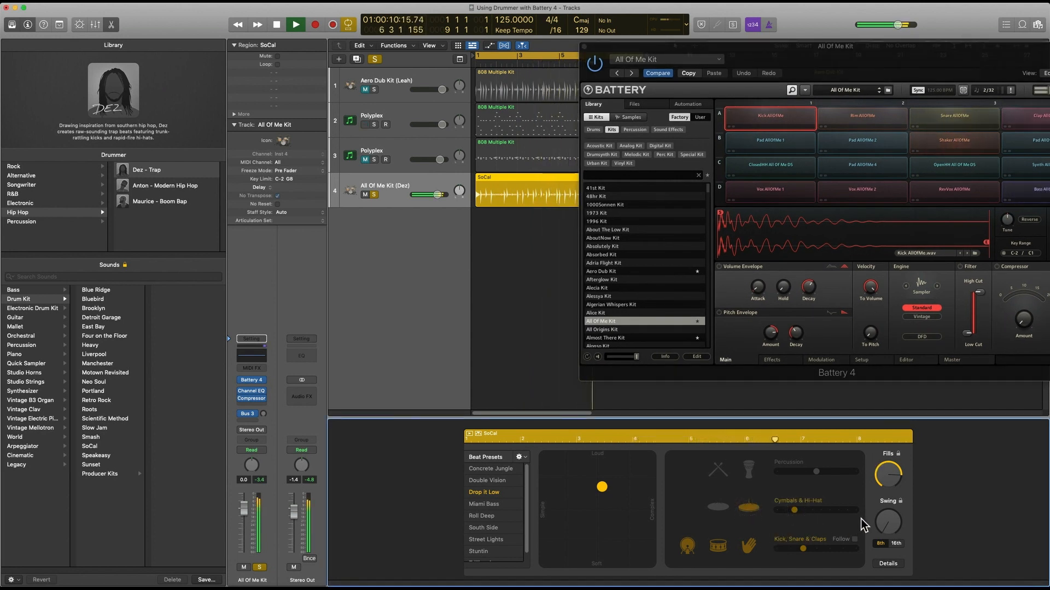
pyautogui.moveTo(886, 526); pyautogui.dragTo(858, 503)
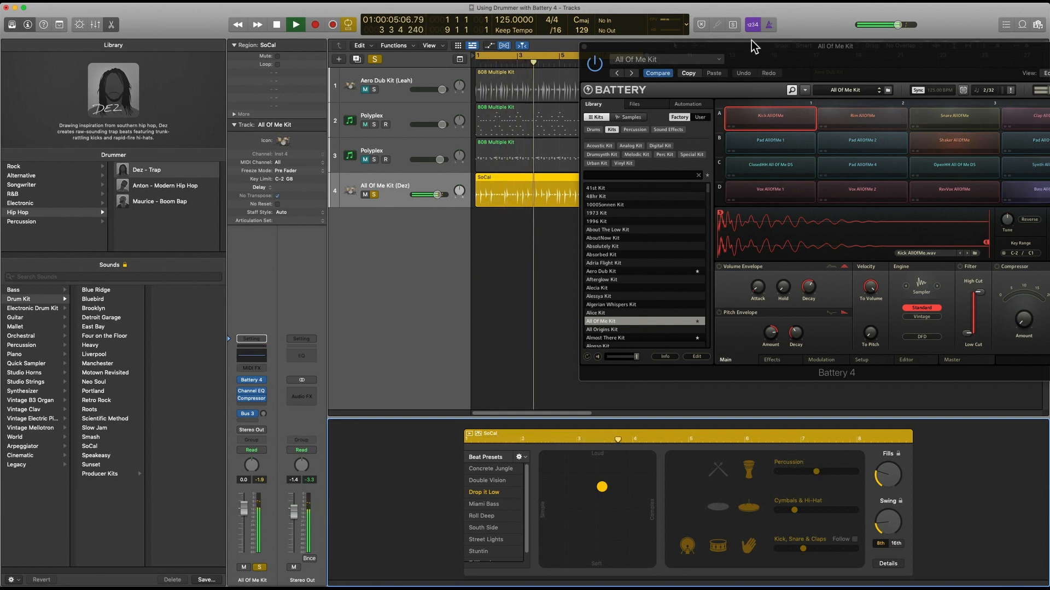
# - Close the Battery 4 window and stop playback
pyautogui.moveTo(754, 48); pyautogui.dragTo(640, 123)
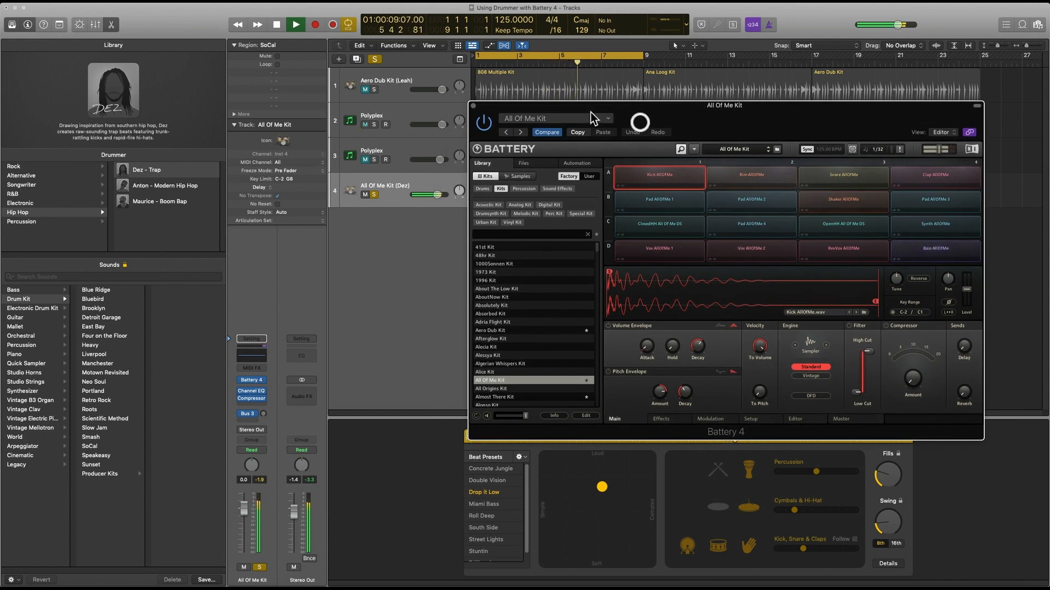
pyautogui.click(474, 106)
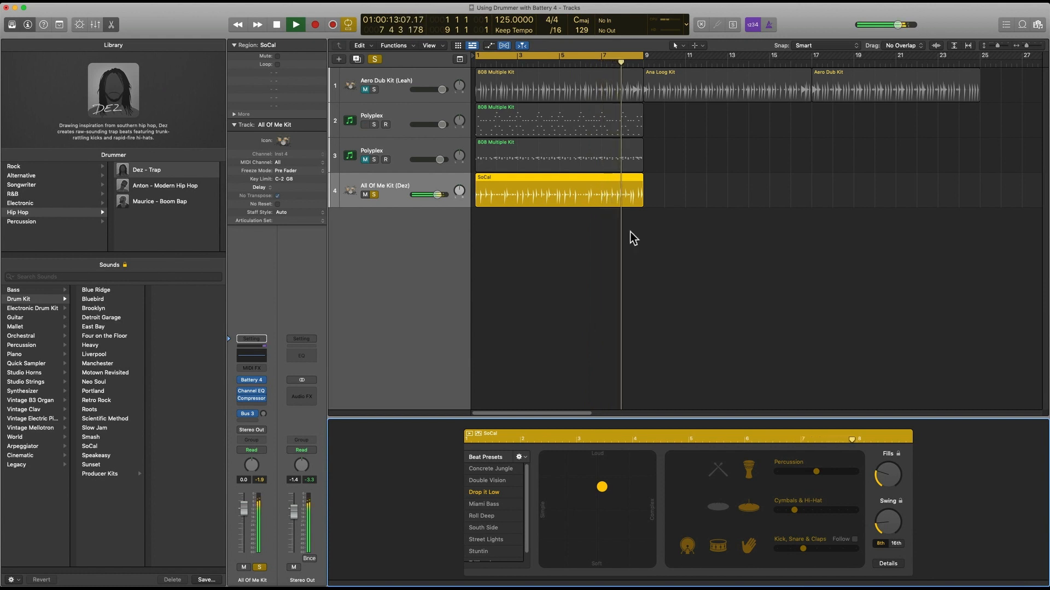
pyautogui.press('space')
# - Add a Drummer region at bar 9 after the SoCal region, apply the Roll Deep preset and listen to it
pyautogui.click(639, 200)
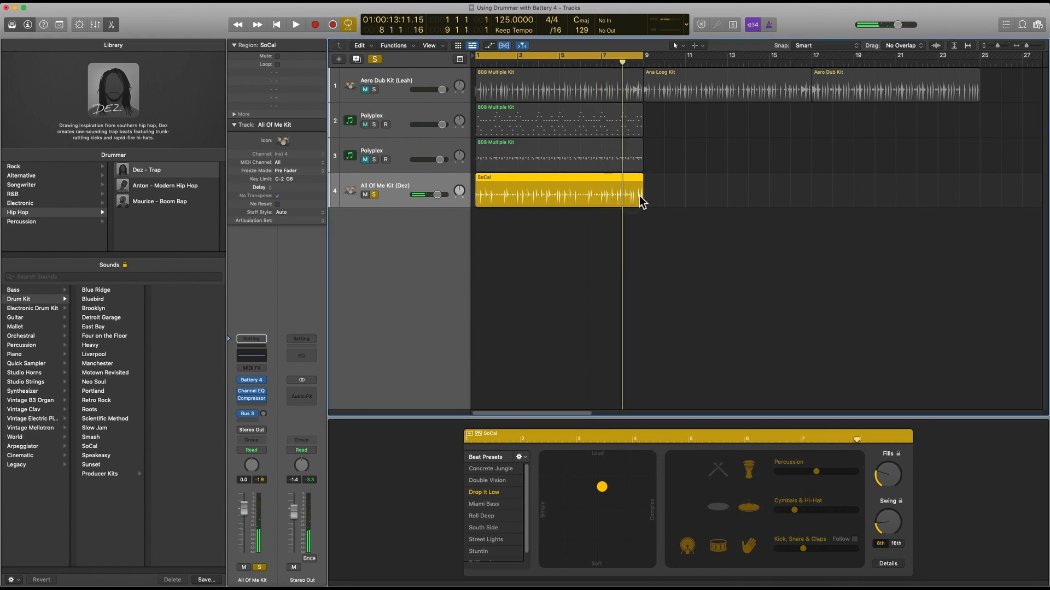
pyautogui.doubleClick(650, 192)
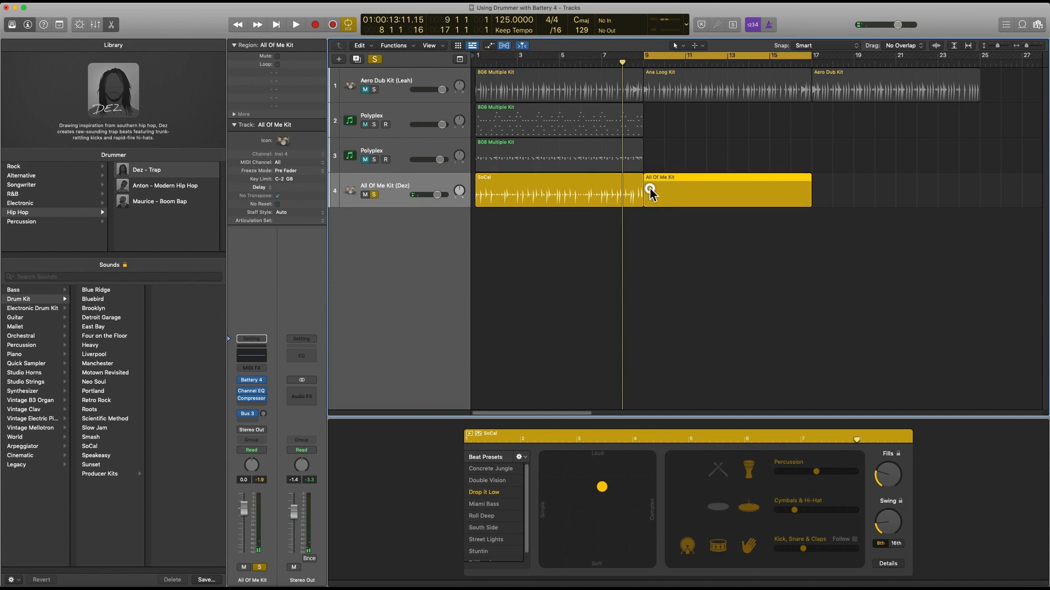
pyautogui.click(492, 516)
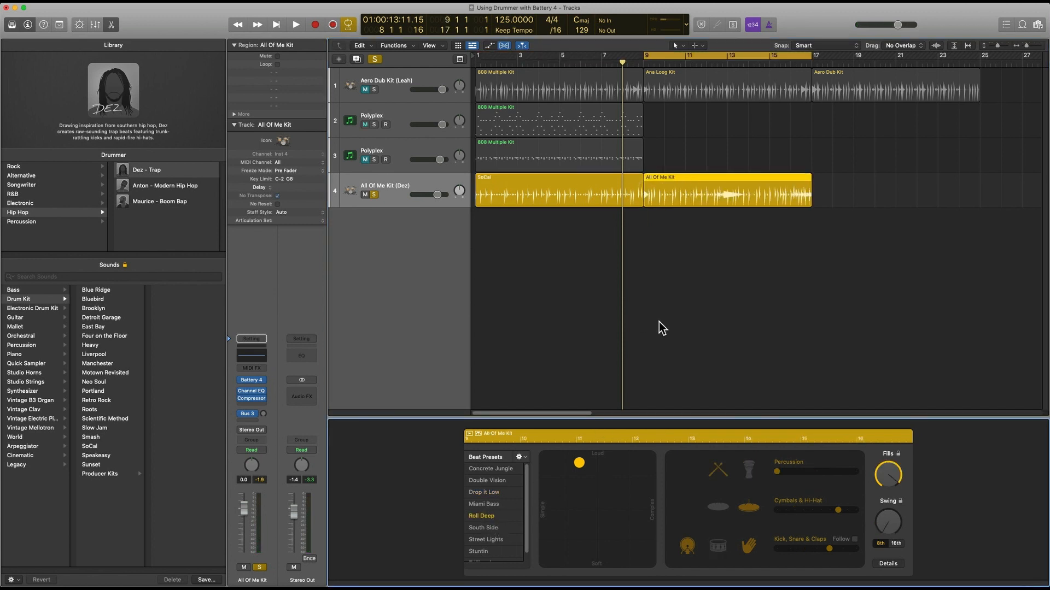
pyautogui.press('space')
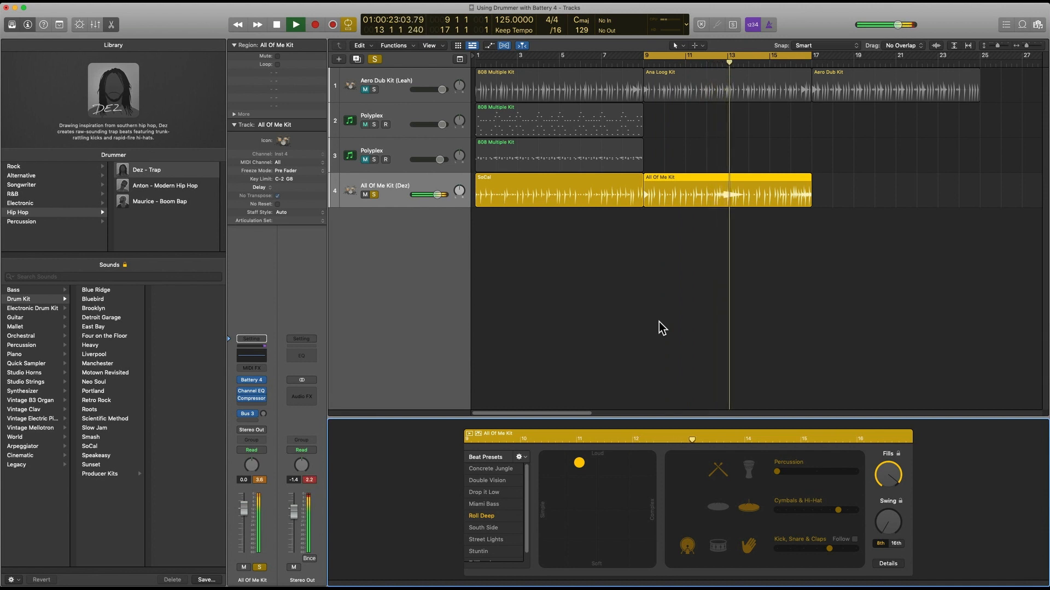
pyautogui.press('space')
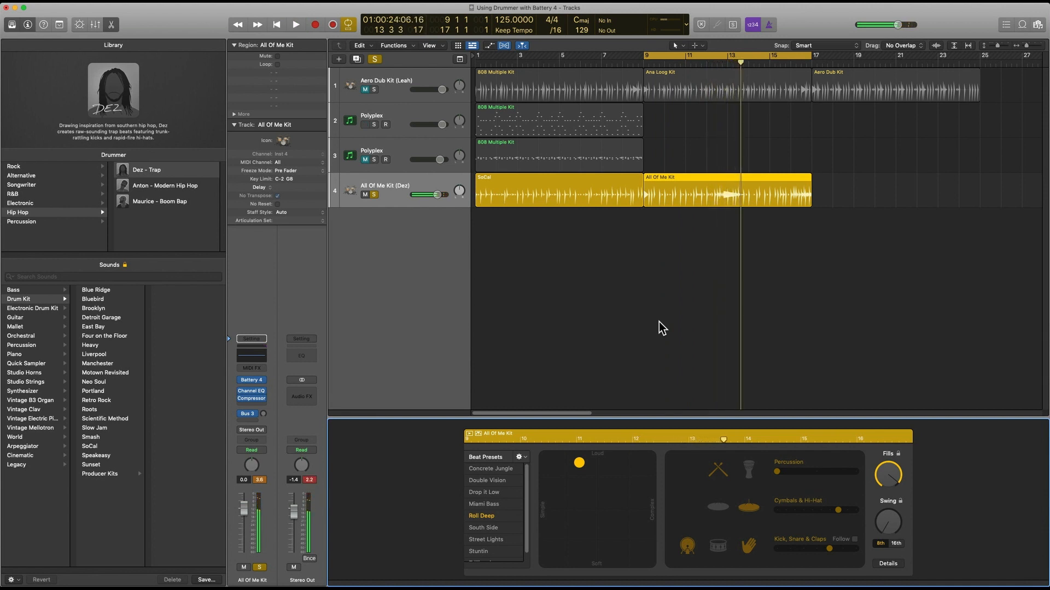
# - Look at the Convert to MIDI Region command for the SoCal region without converting it
pyautogui.rightClick(585, 179)
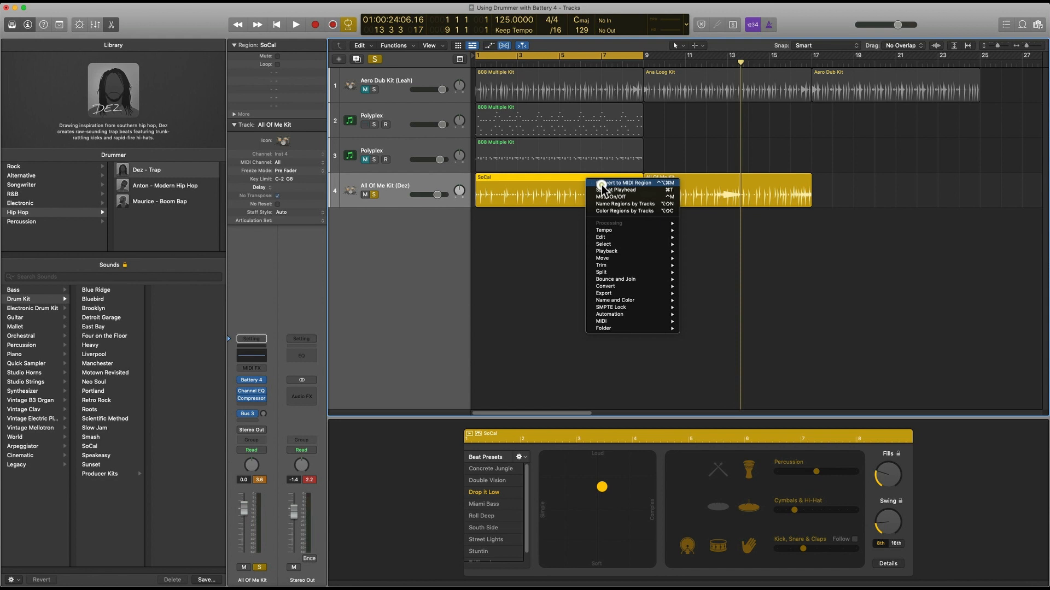
pyautogui.click(839, 191)
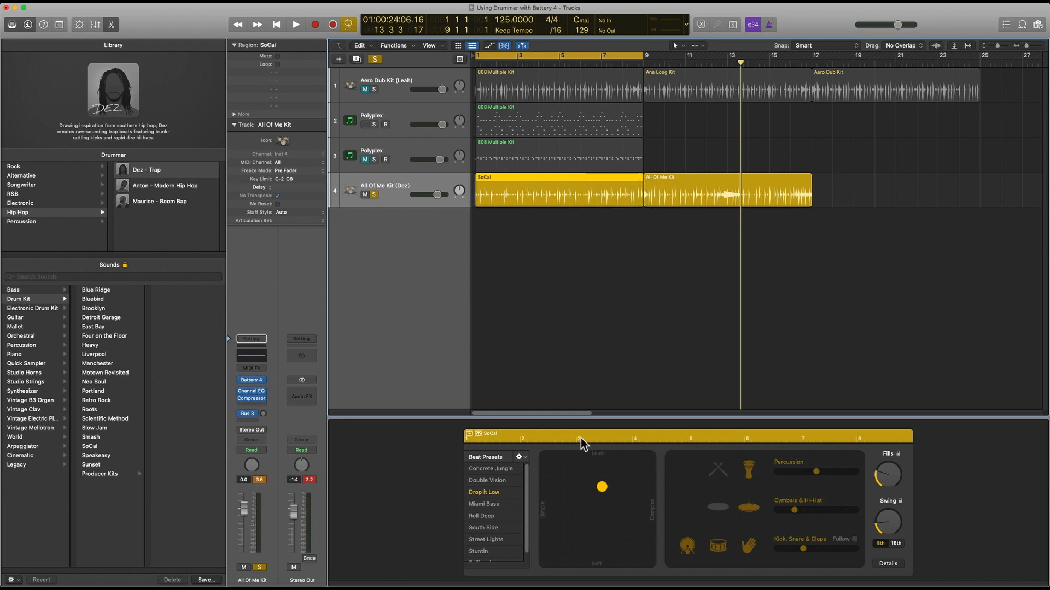
pyautogui.moveTo(602, 487)
pyautogui.mouseDown()
pyautogui.moveTo(596, 497)
pyautogui.moveTo(598, 485)
pyautogui.mouseUp()
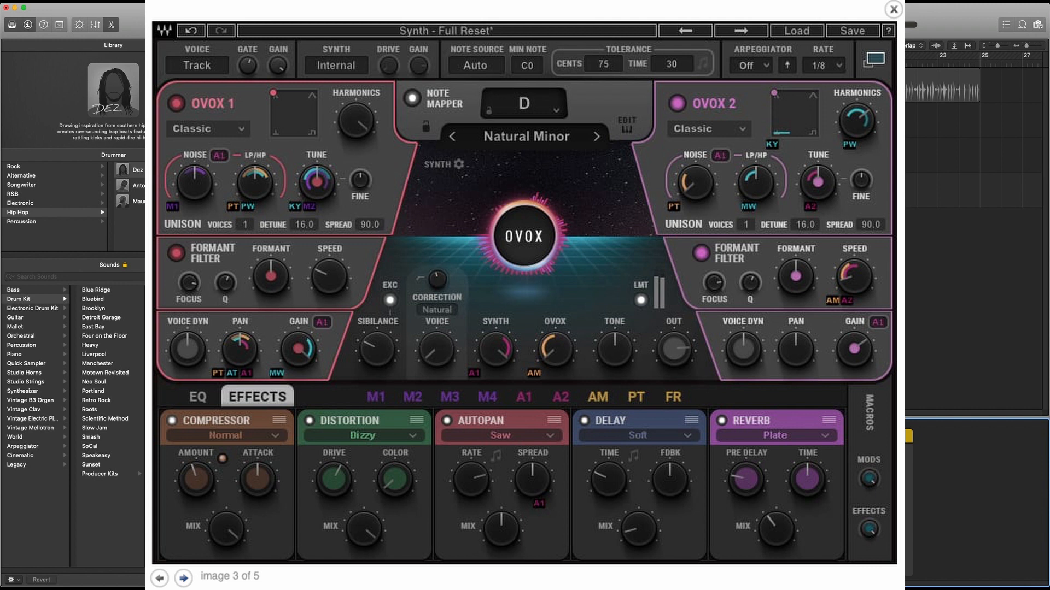
# - View the previous image in the OVox plug-in gallery
pyautogui.press('Left')
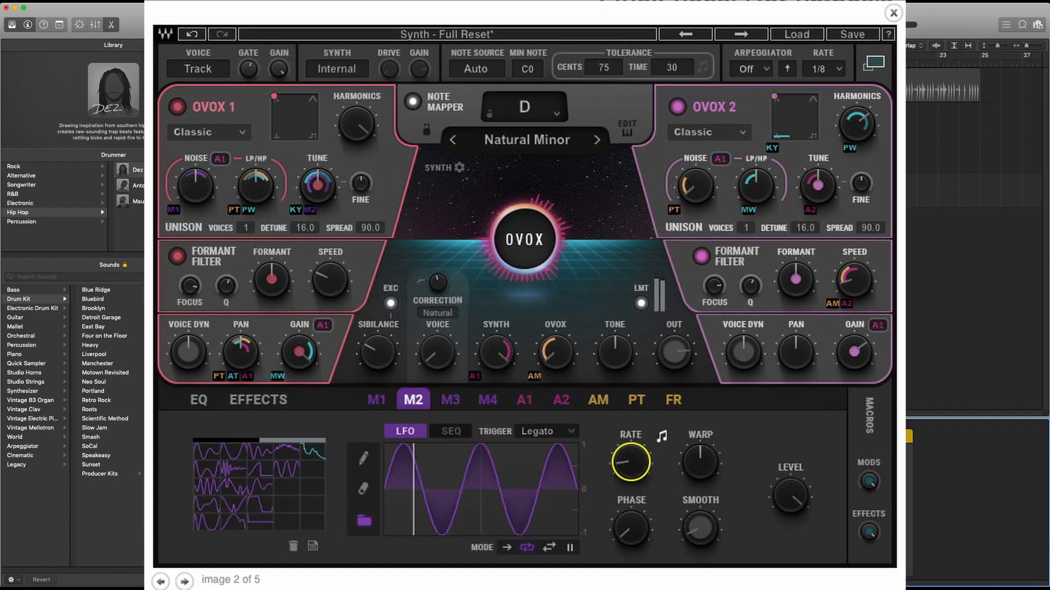